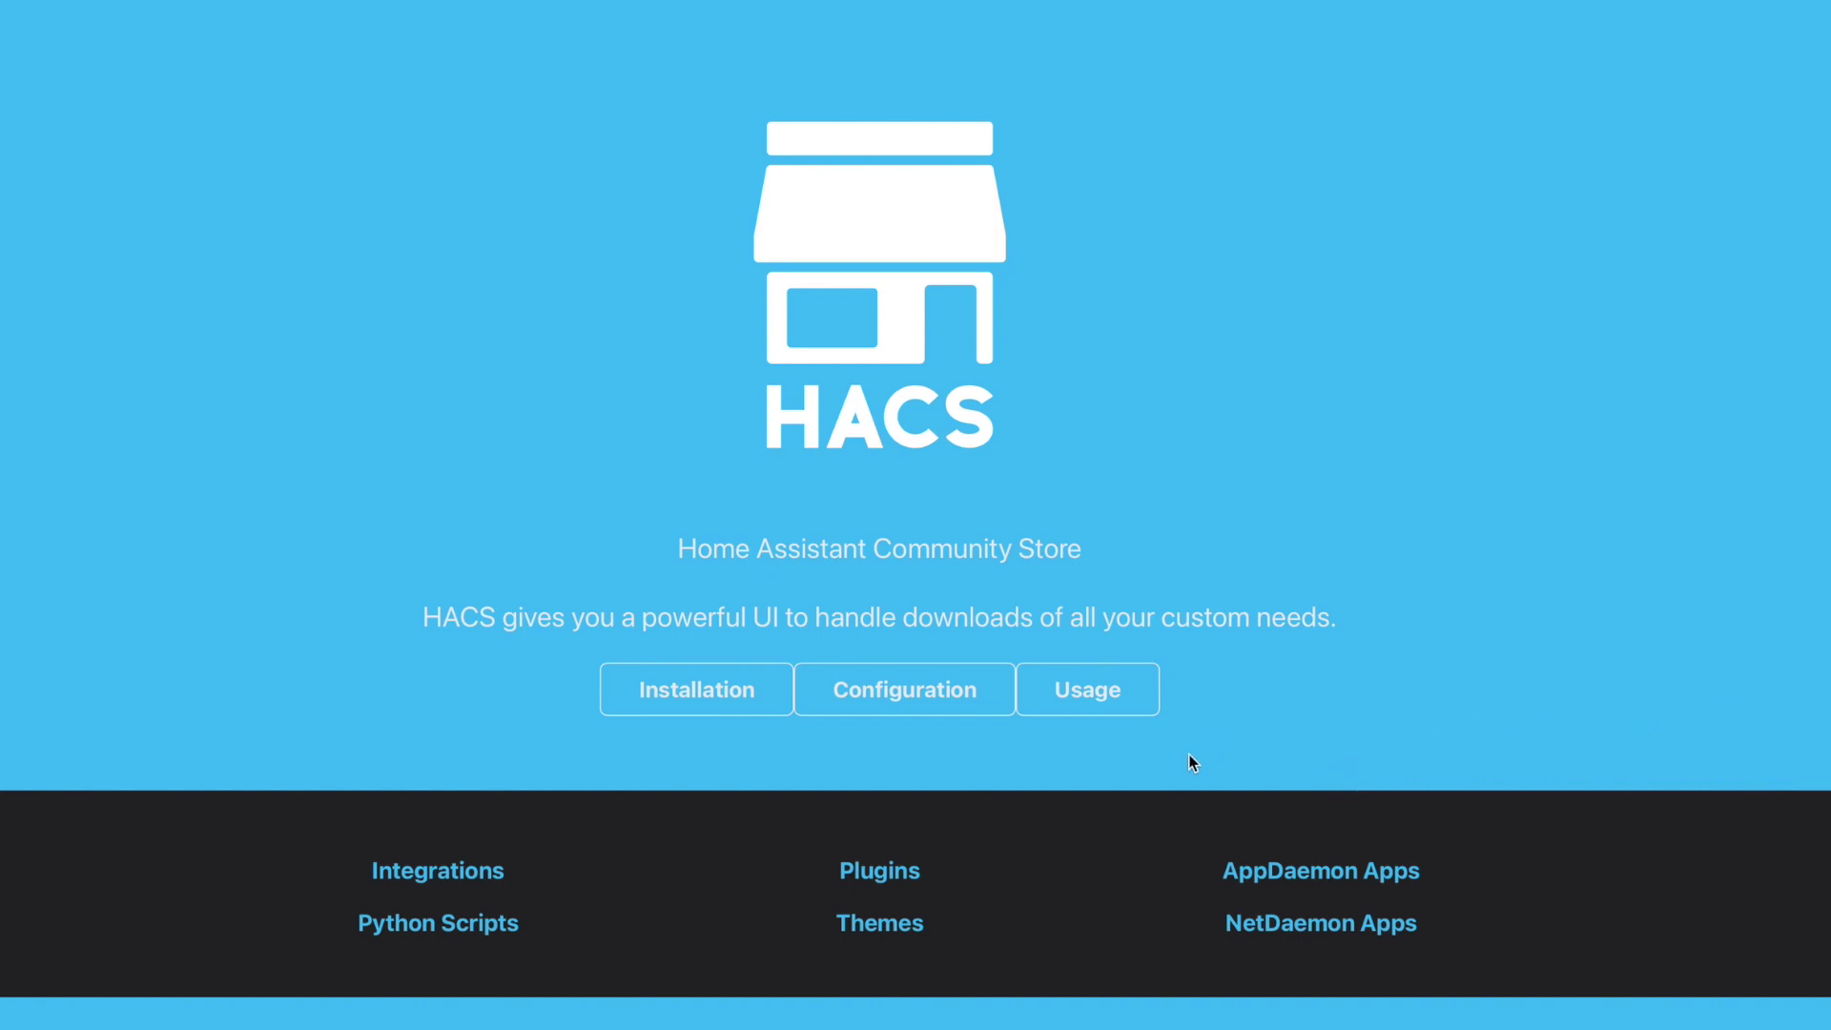
Open the HACS Getting started documentation from the Usage button on the homepage.
{"action": "left_click", "coordinate": [1108, 694]}
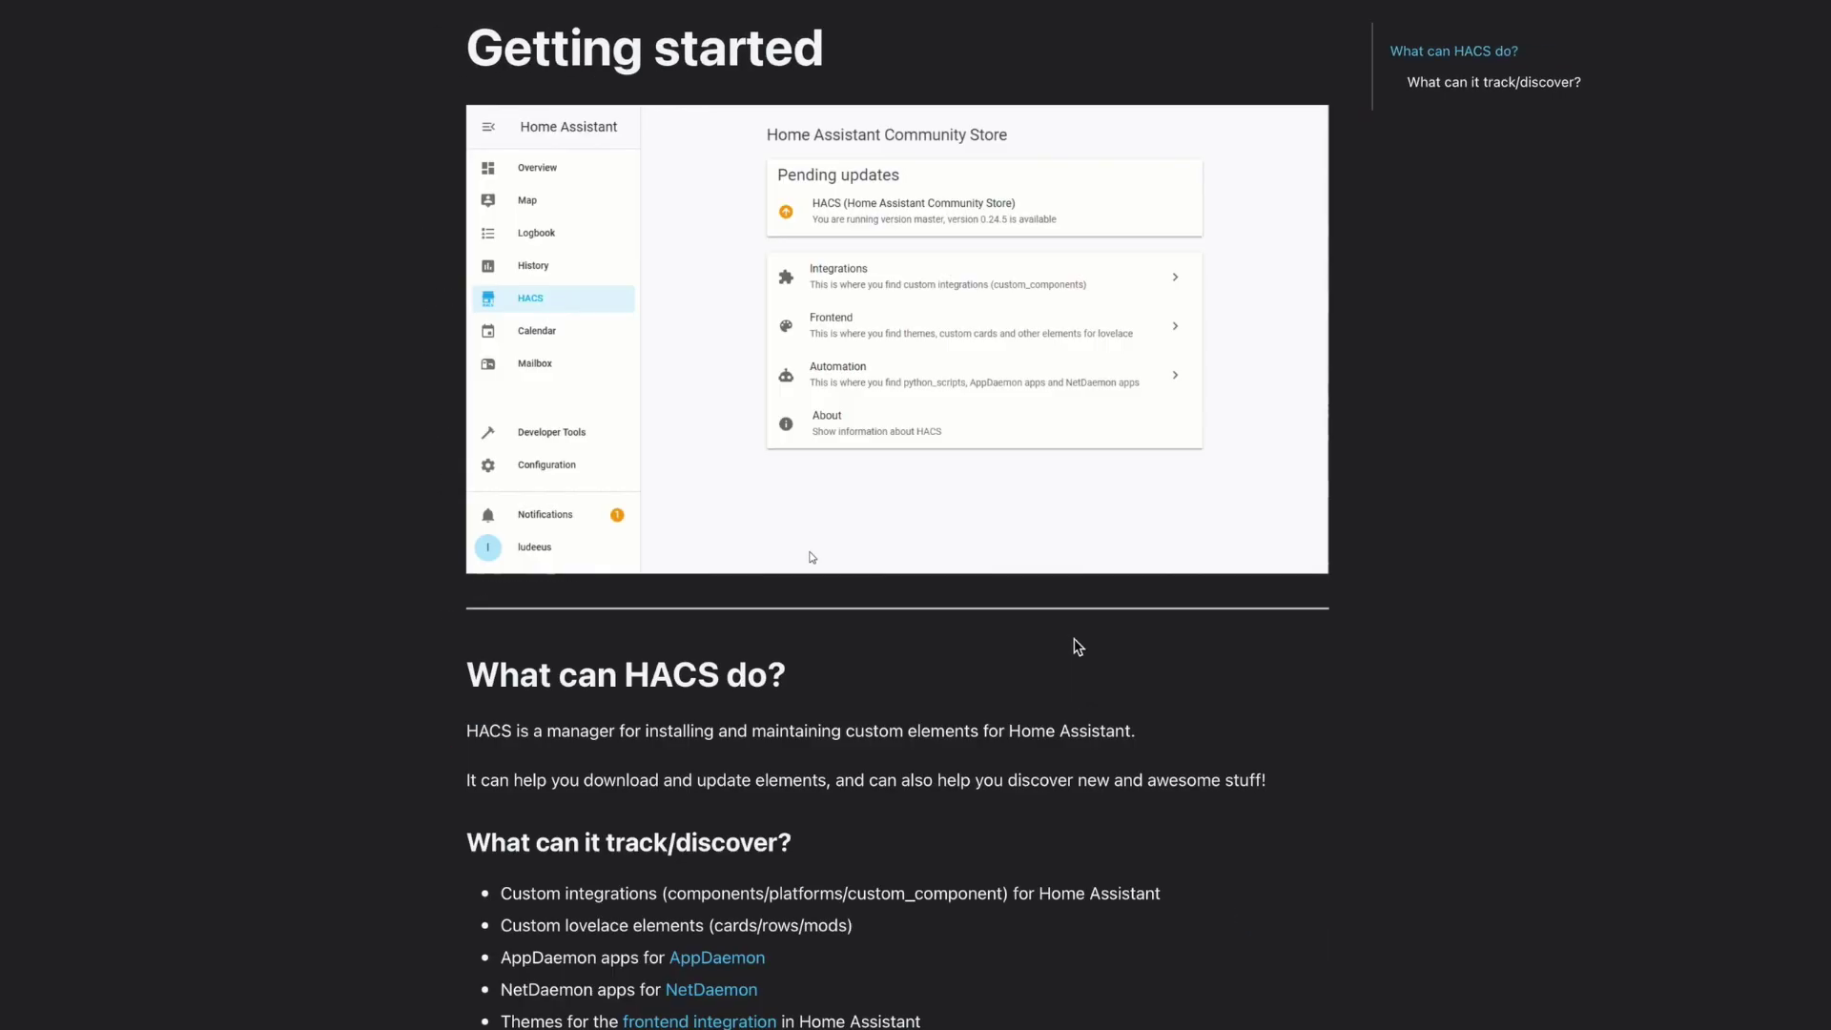
{"action": "scroll", "coordinate": [1074, 642], "scroll_direction": "down", "scroll_amount": 5}
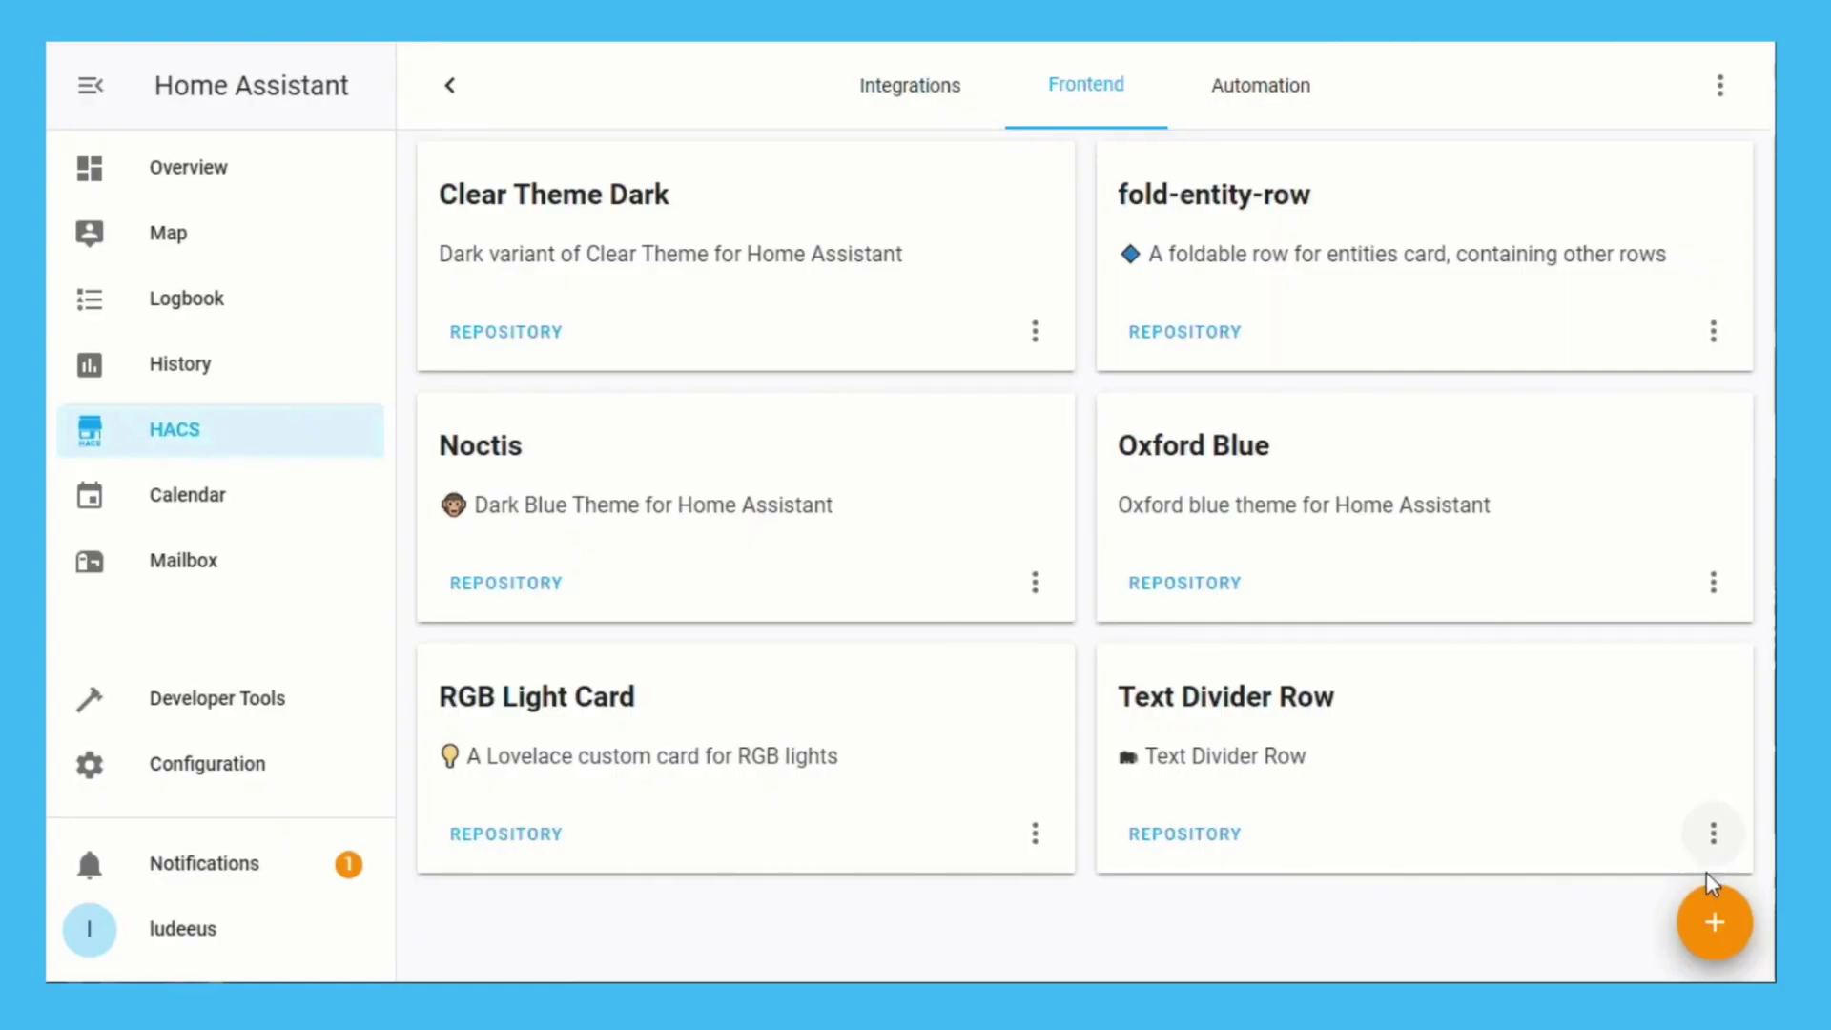
{"action": "left_click", "coordinate": [1714, 901]}
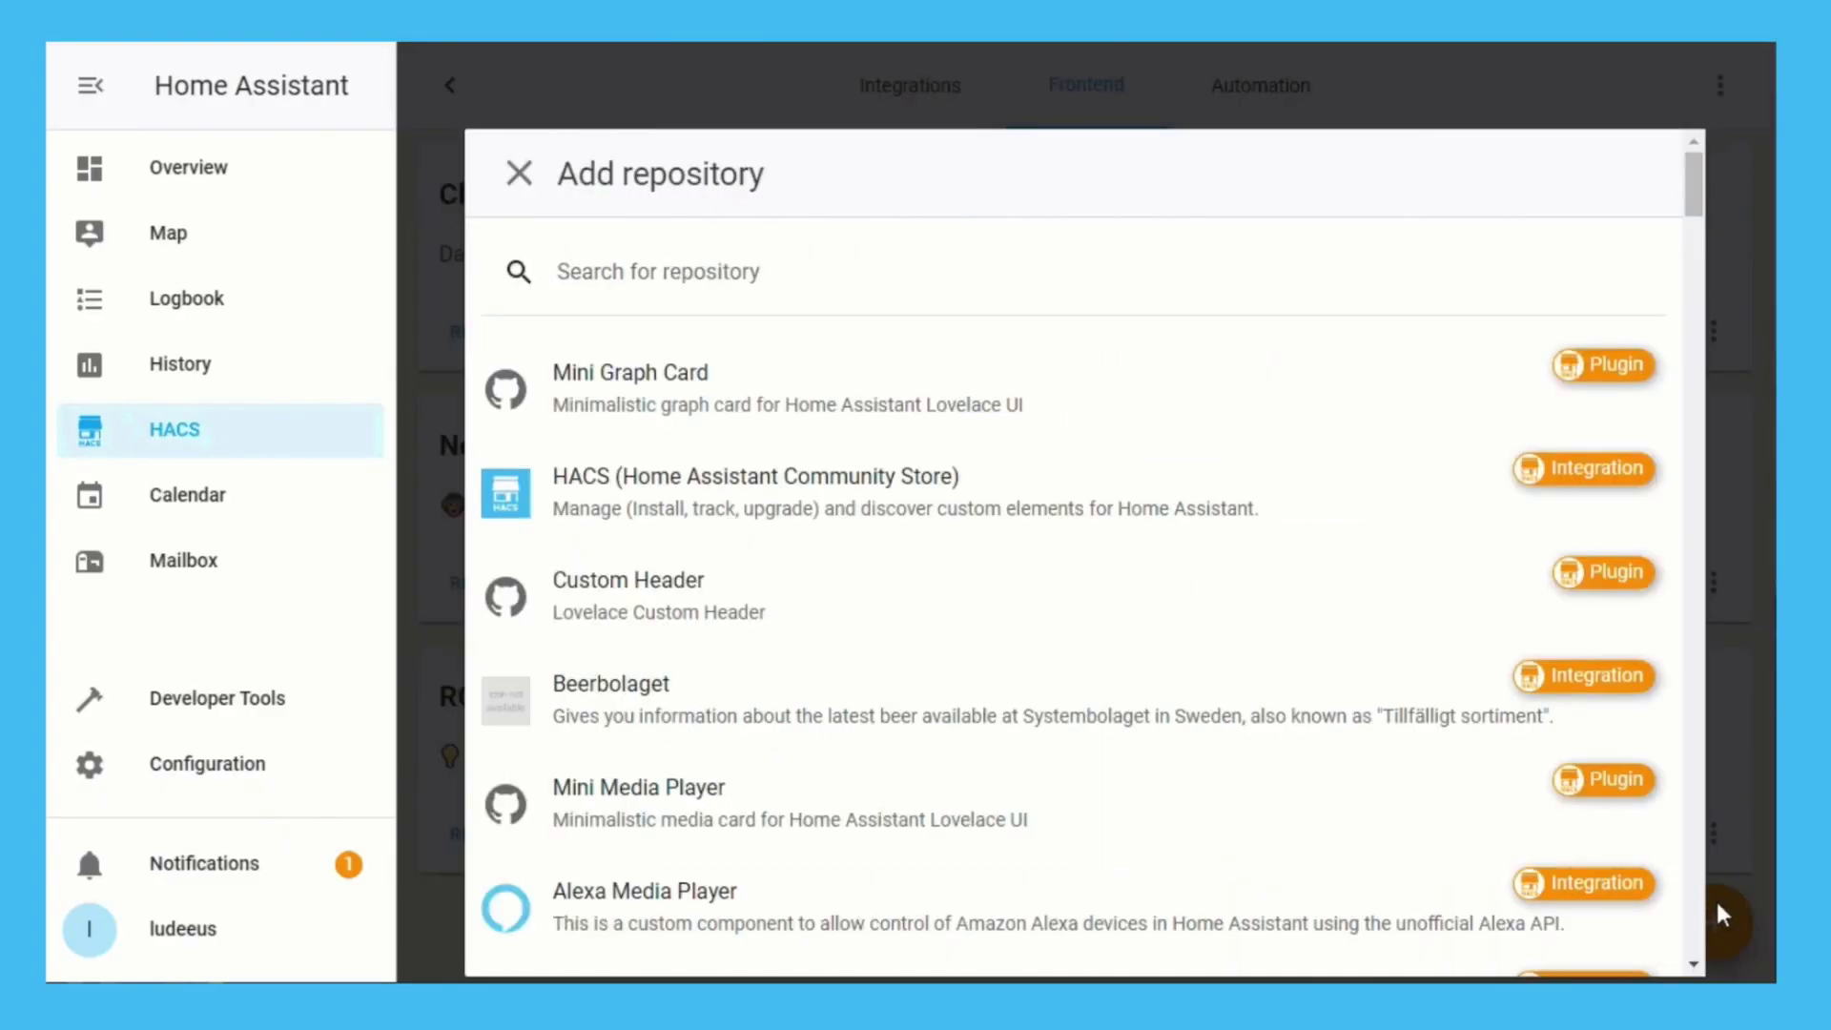
Search HACS for 'mini' and install the Mini Media Player repository.
{"action": "left_click", "coordinate": [895, 253]}
{"action": "type", "text": "mini"}
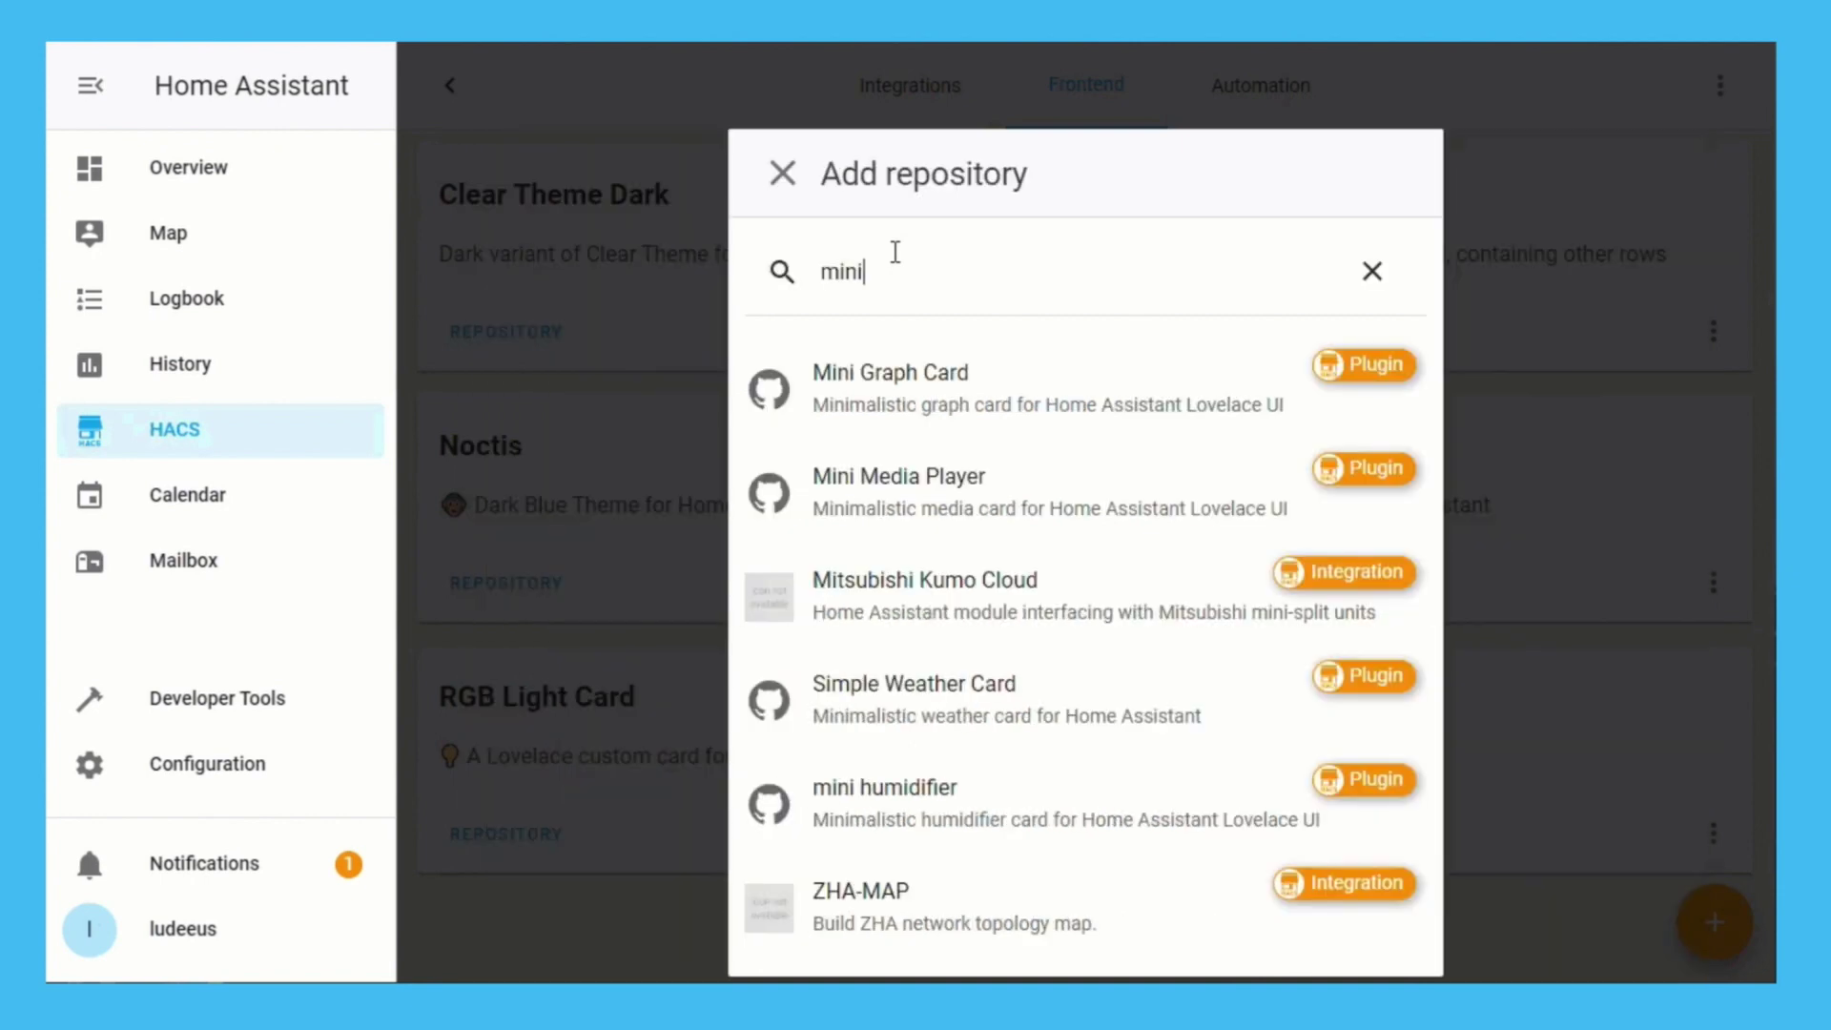
{"action": "left_click", "coordinate": [939, 491]}
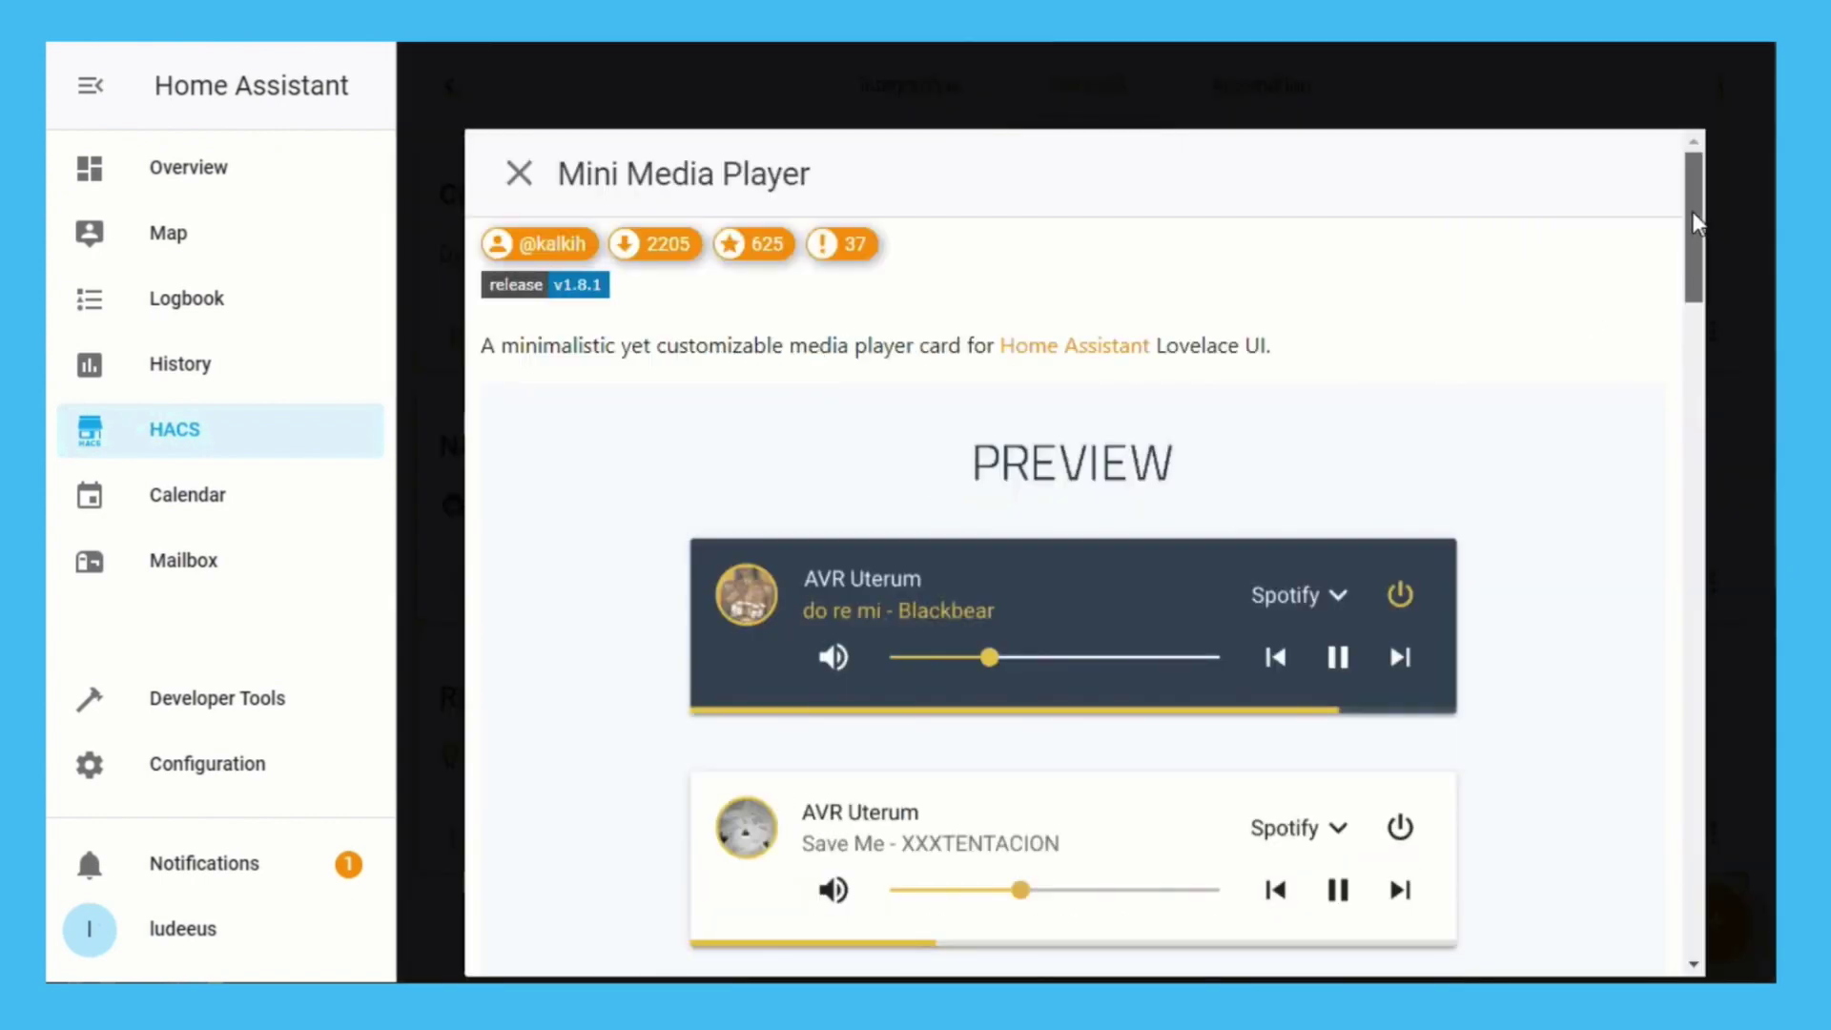
{"action": "left_click_drag", "start_coordinate": [1692, 222], "coordinate": [1671, 895]}
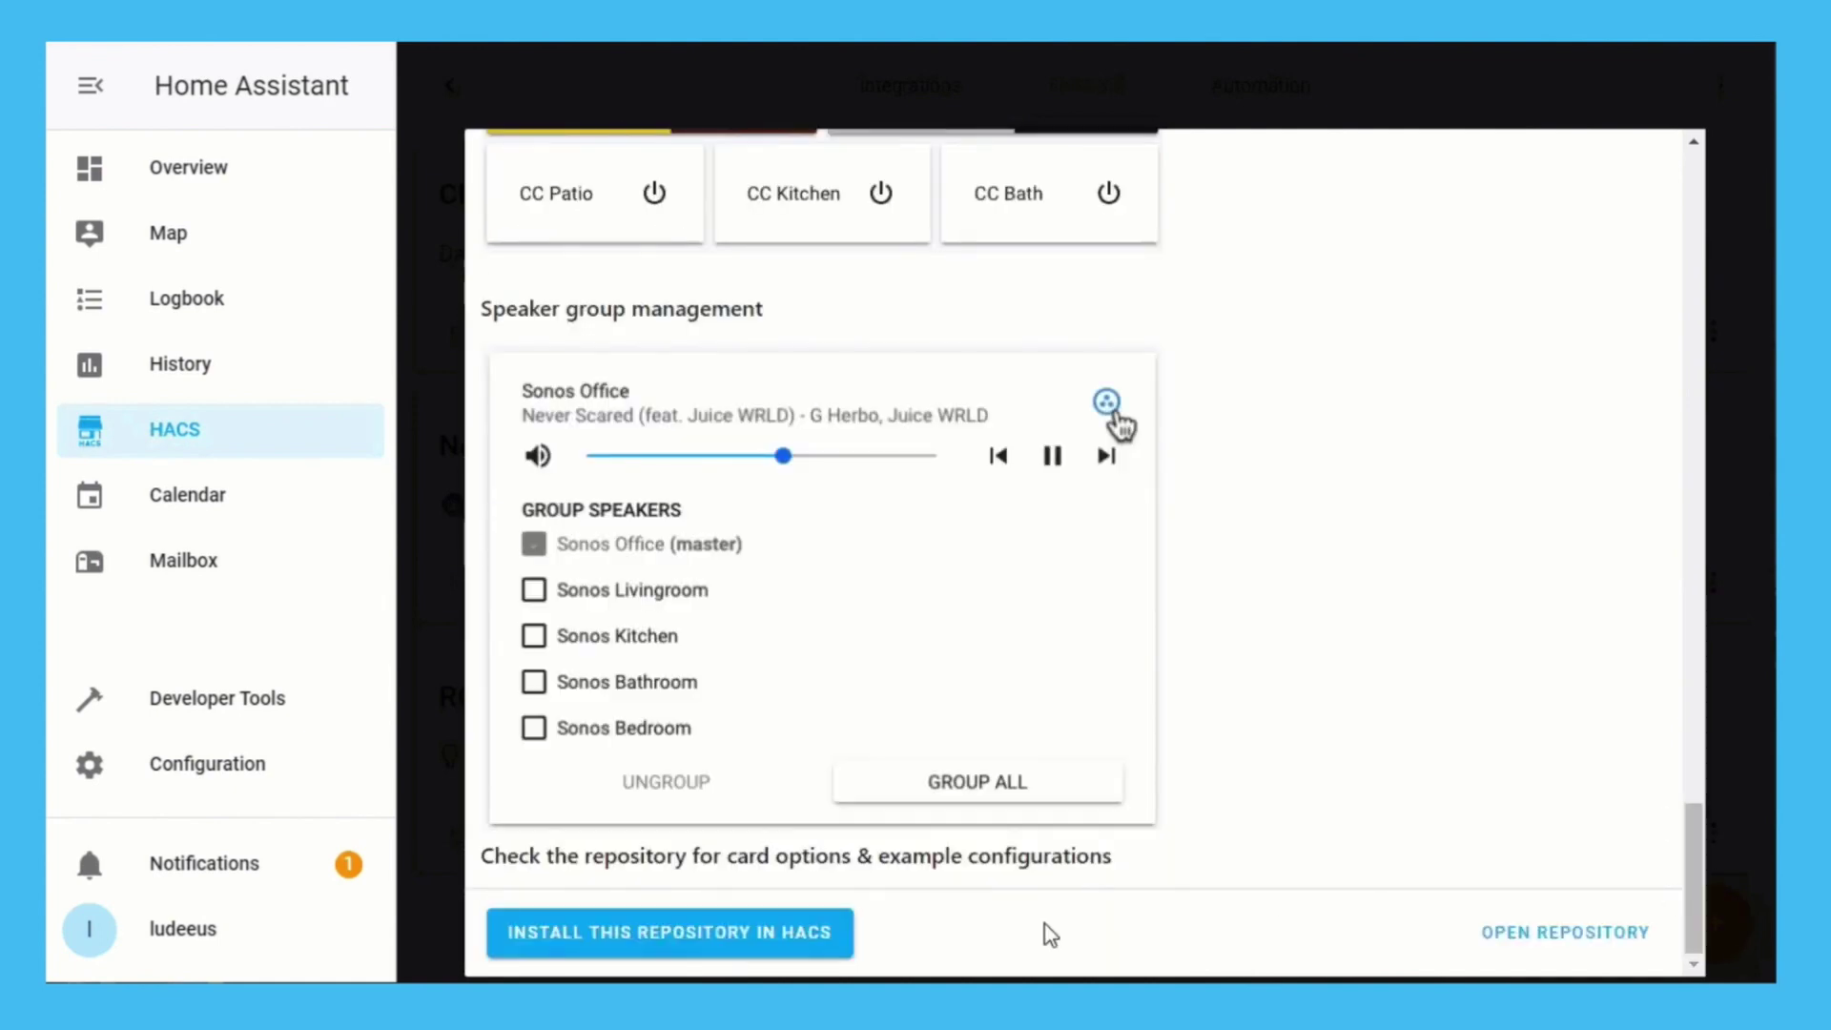
{"action": "left_click", "coordinate": [768, 936]}
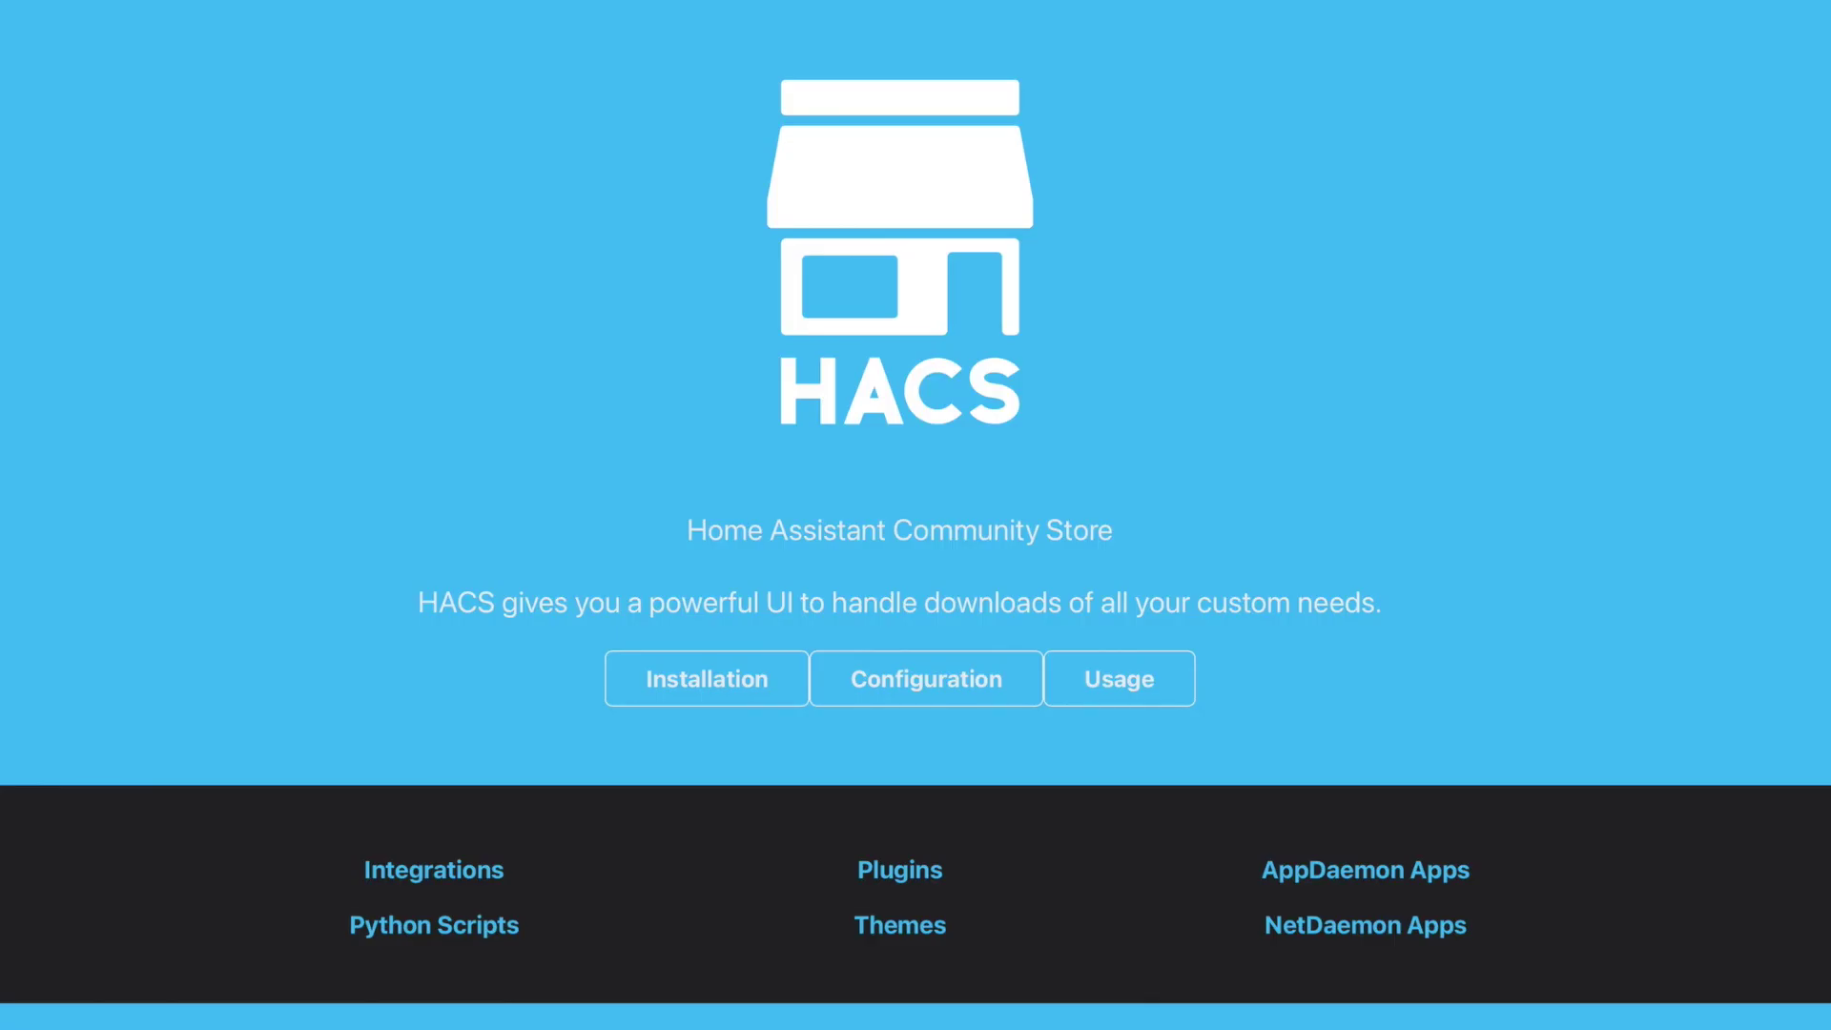
Read the HACS Installation Prerequisites page, then return to the Home Assistant Overview tab.
{"action": "left_click", "coordinate": [740, 696]}
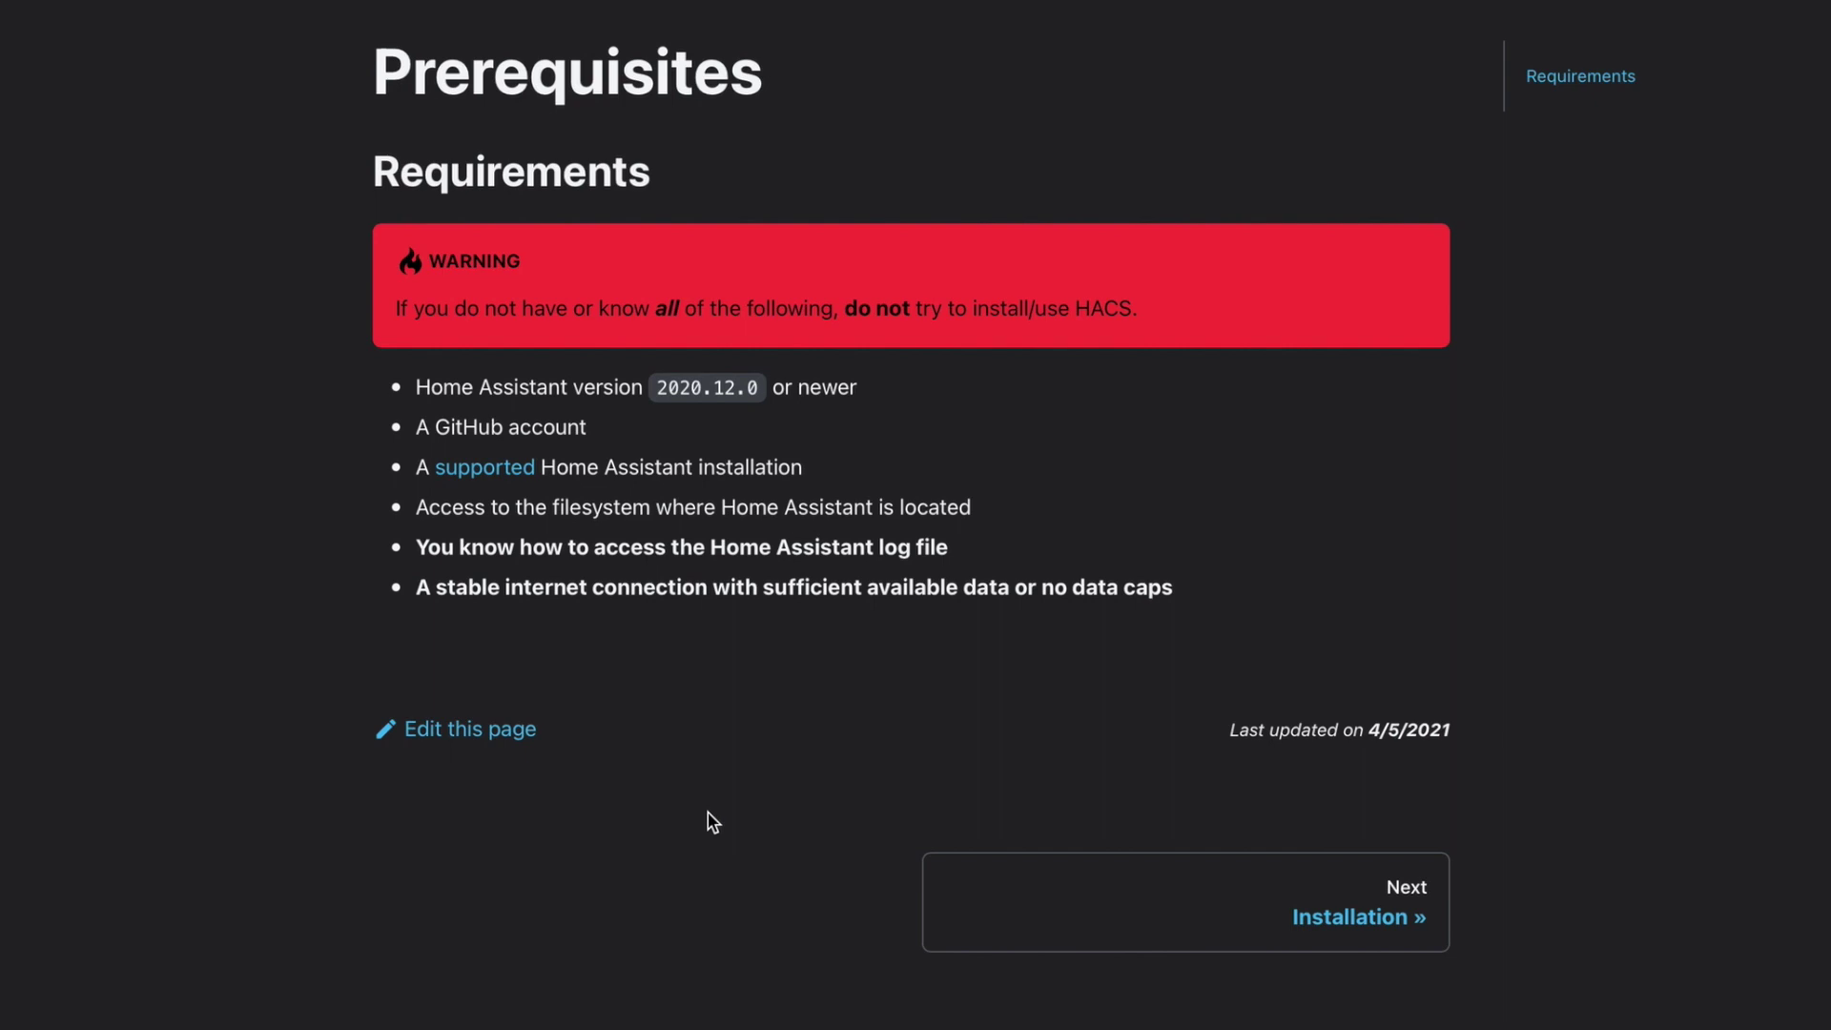
{"action": "left_click", "coordinate": [1554, 65]}
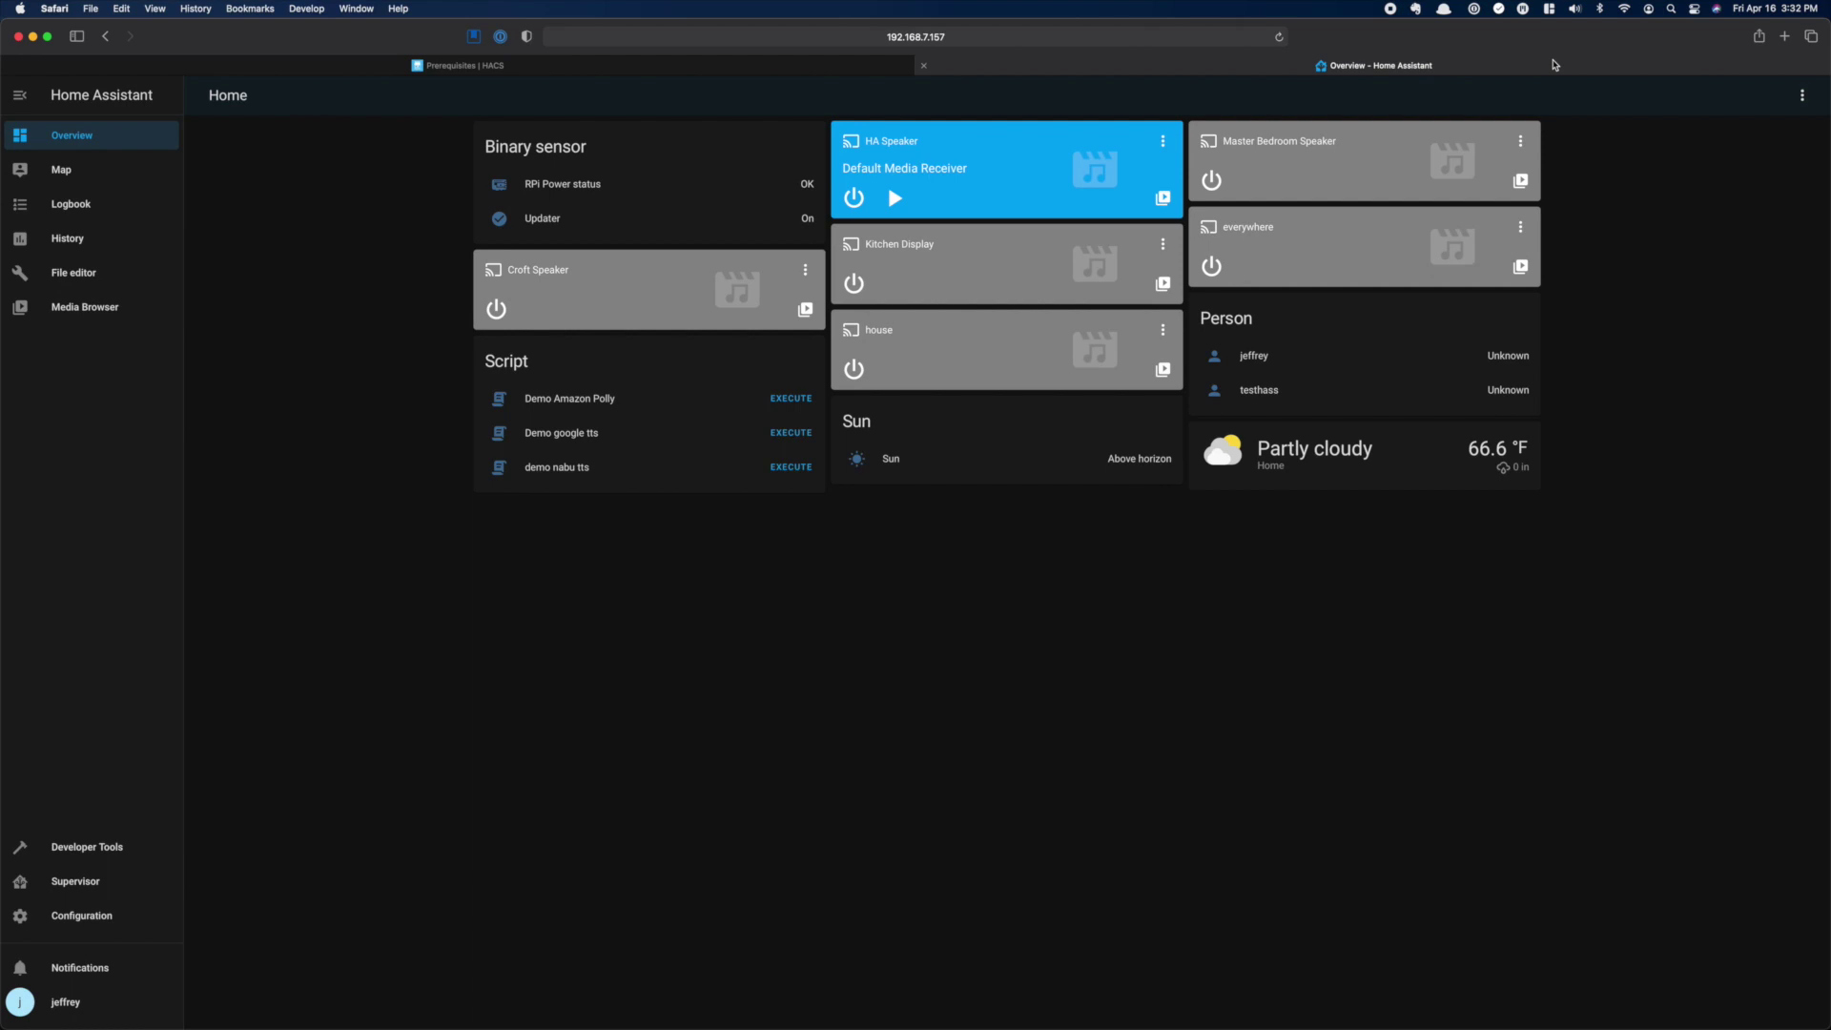
Find 'ssh' in the Supervisor Add-on Store, install Terminal & SSH, and show its Configuration.
{"action": "left_click", "coordinate": [76, 885]}
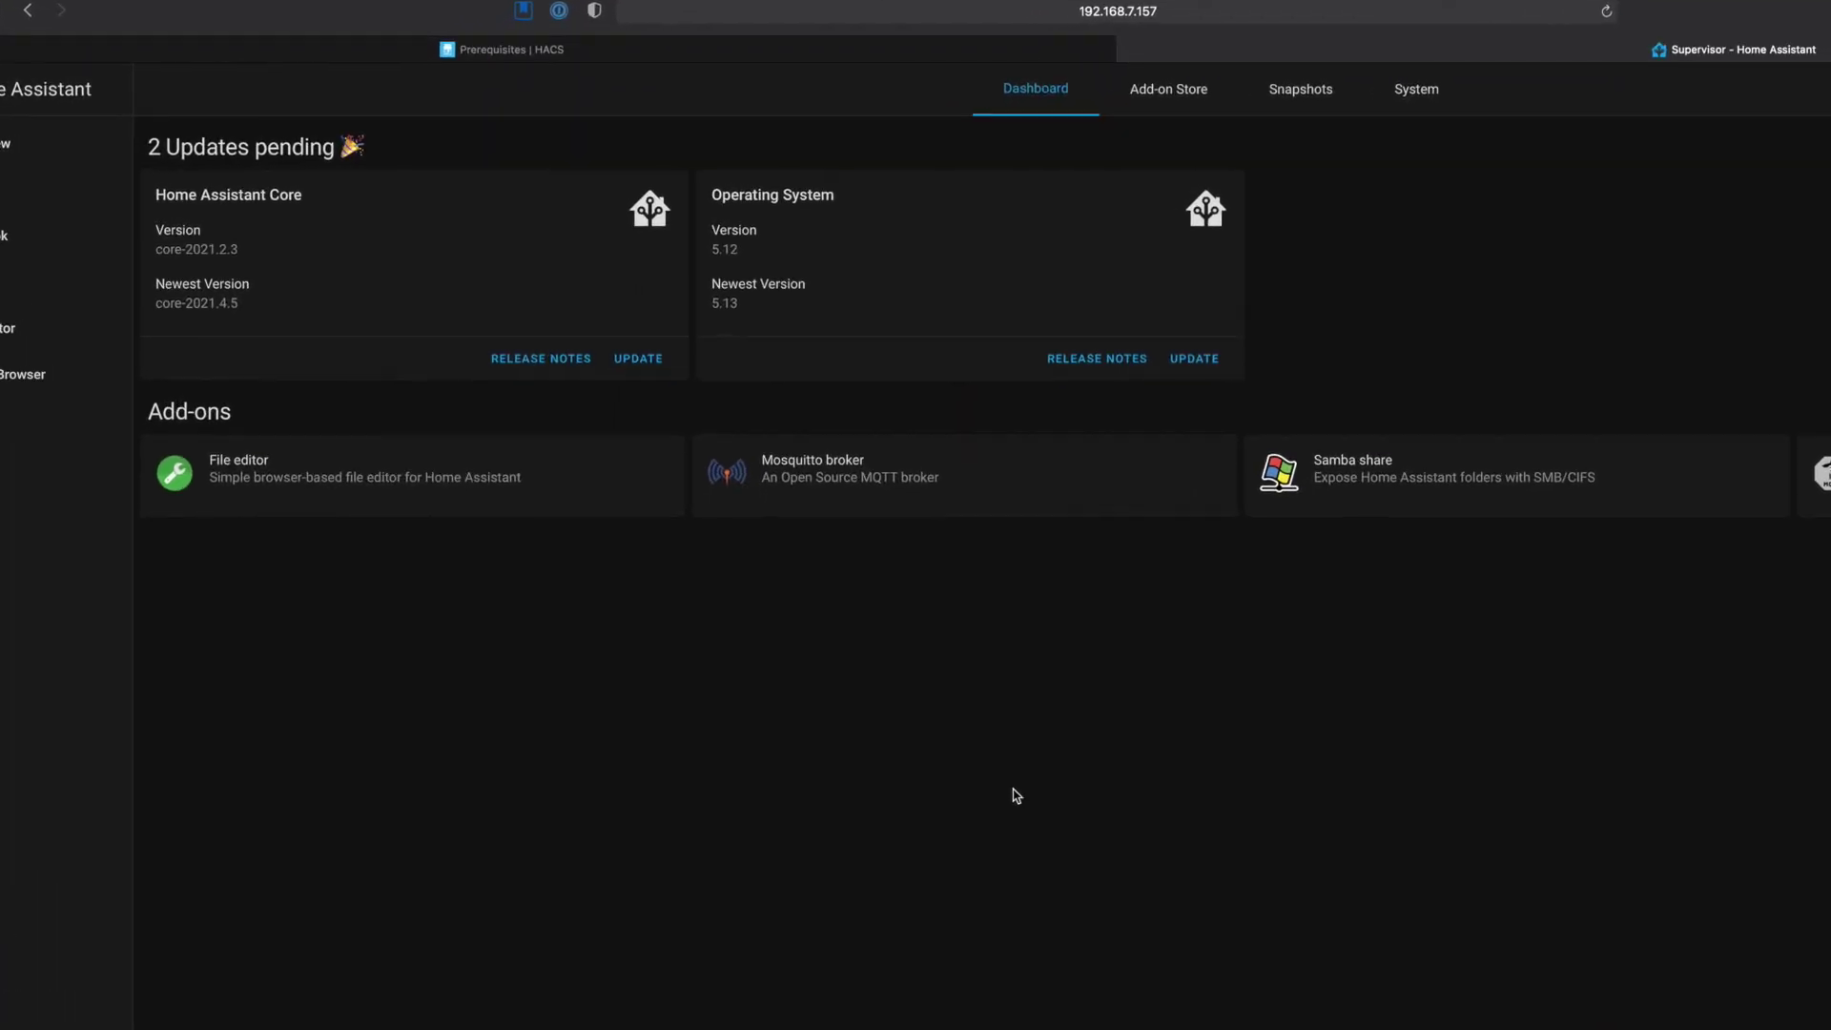
{"action": "left_click", "coordinate": [1268, 86]}
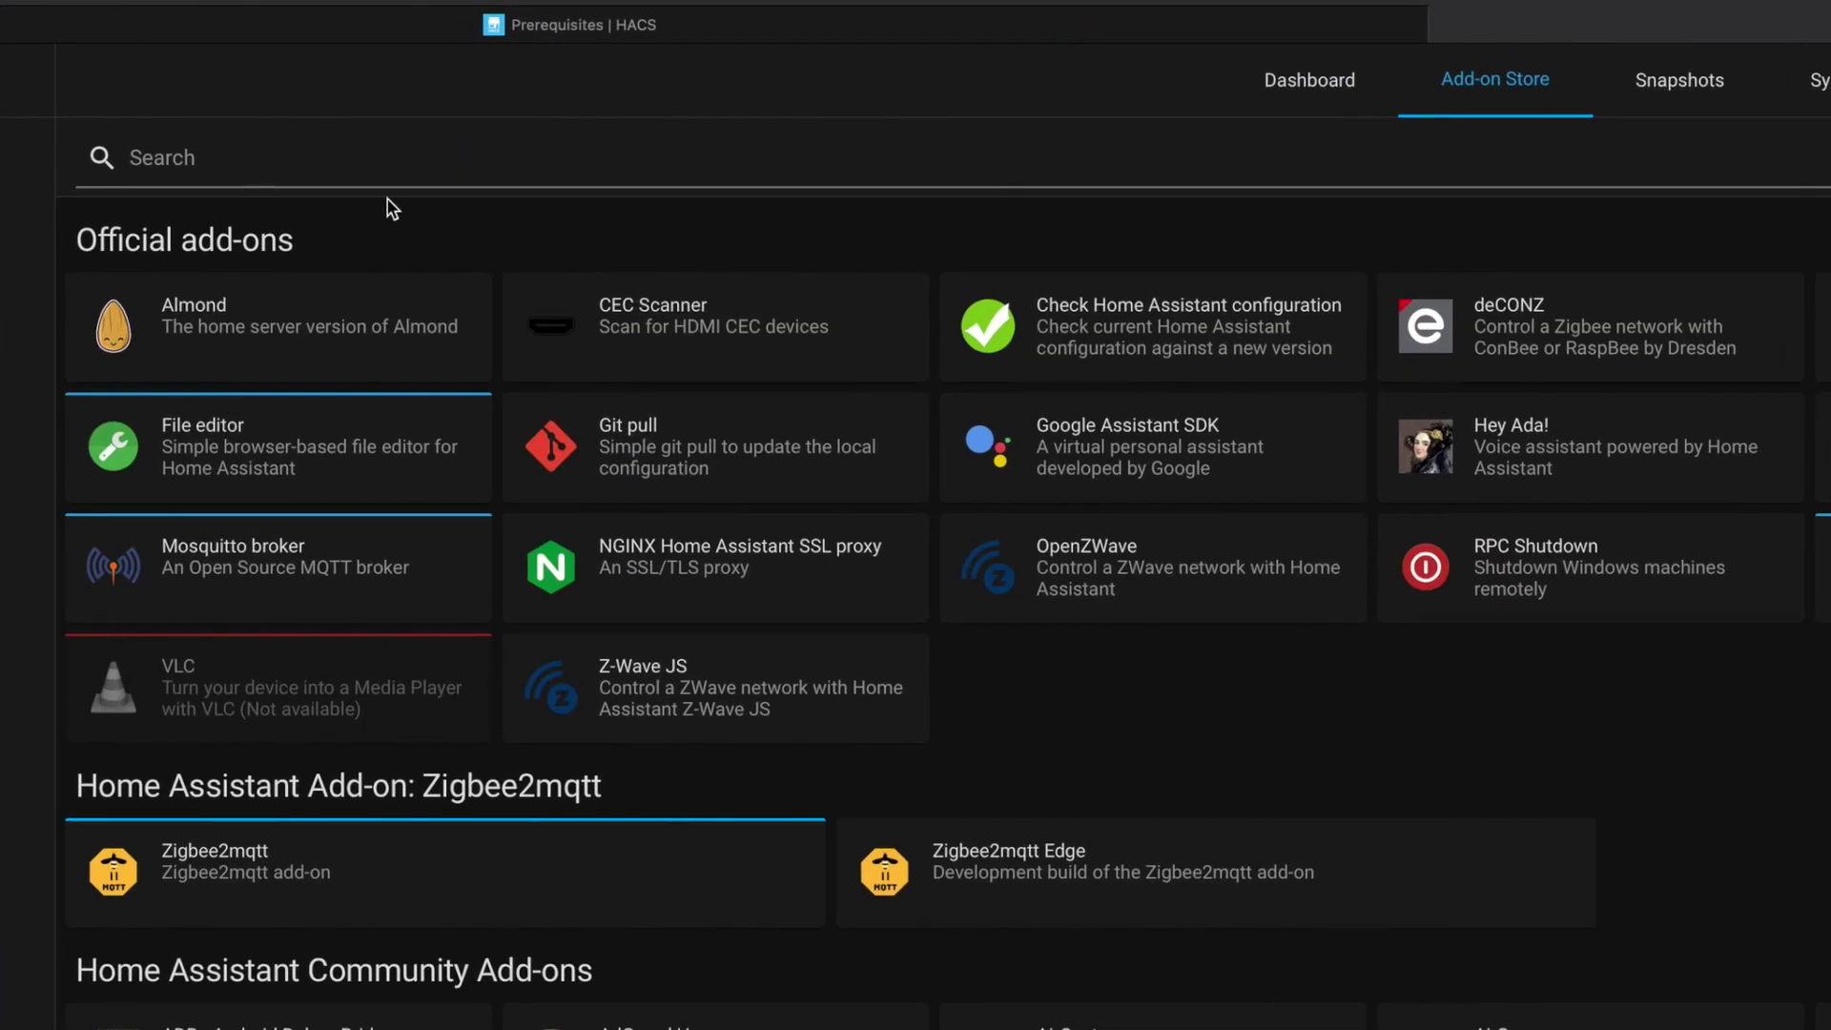
{"action": "left_click", "coordinate": [339, 142]}
{"action": "type", "text": "ssh"}
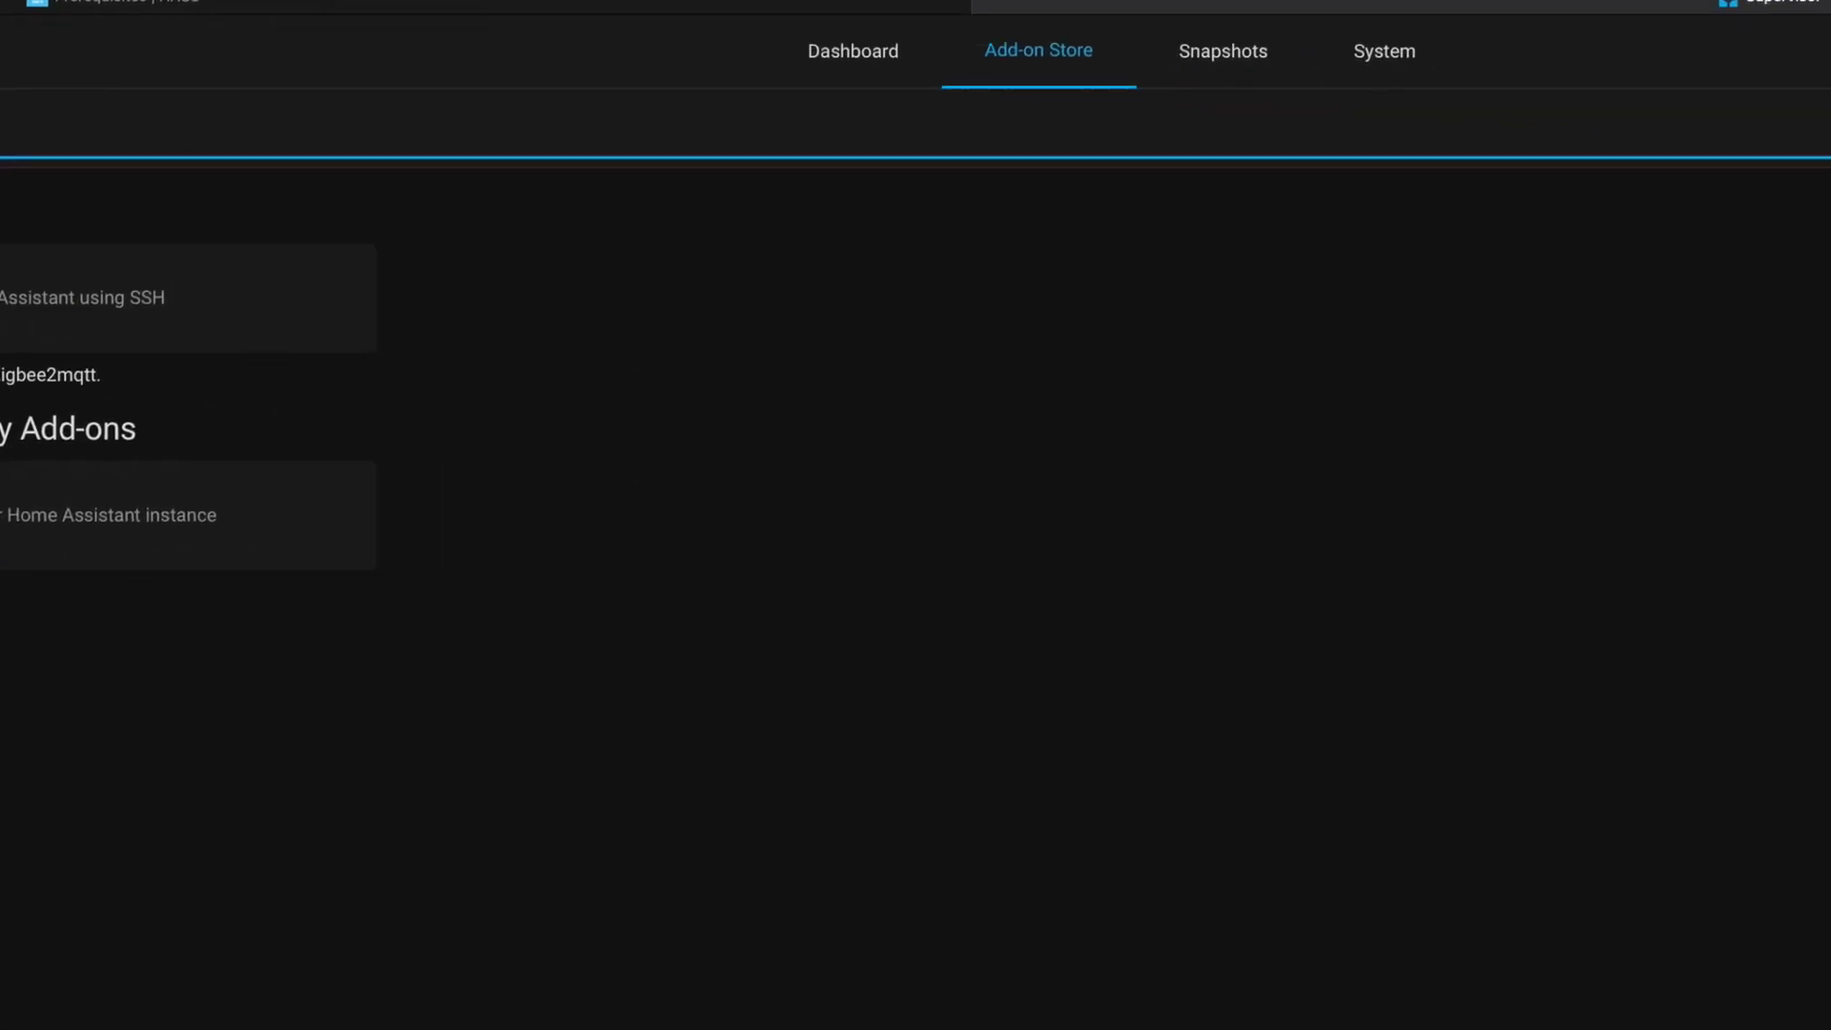
{"action": "left_click", "coordinate": [309, 333]}
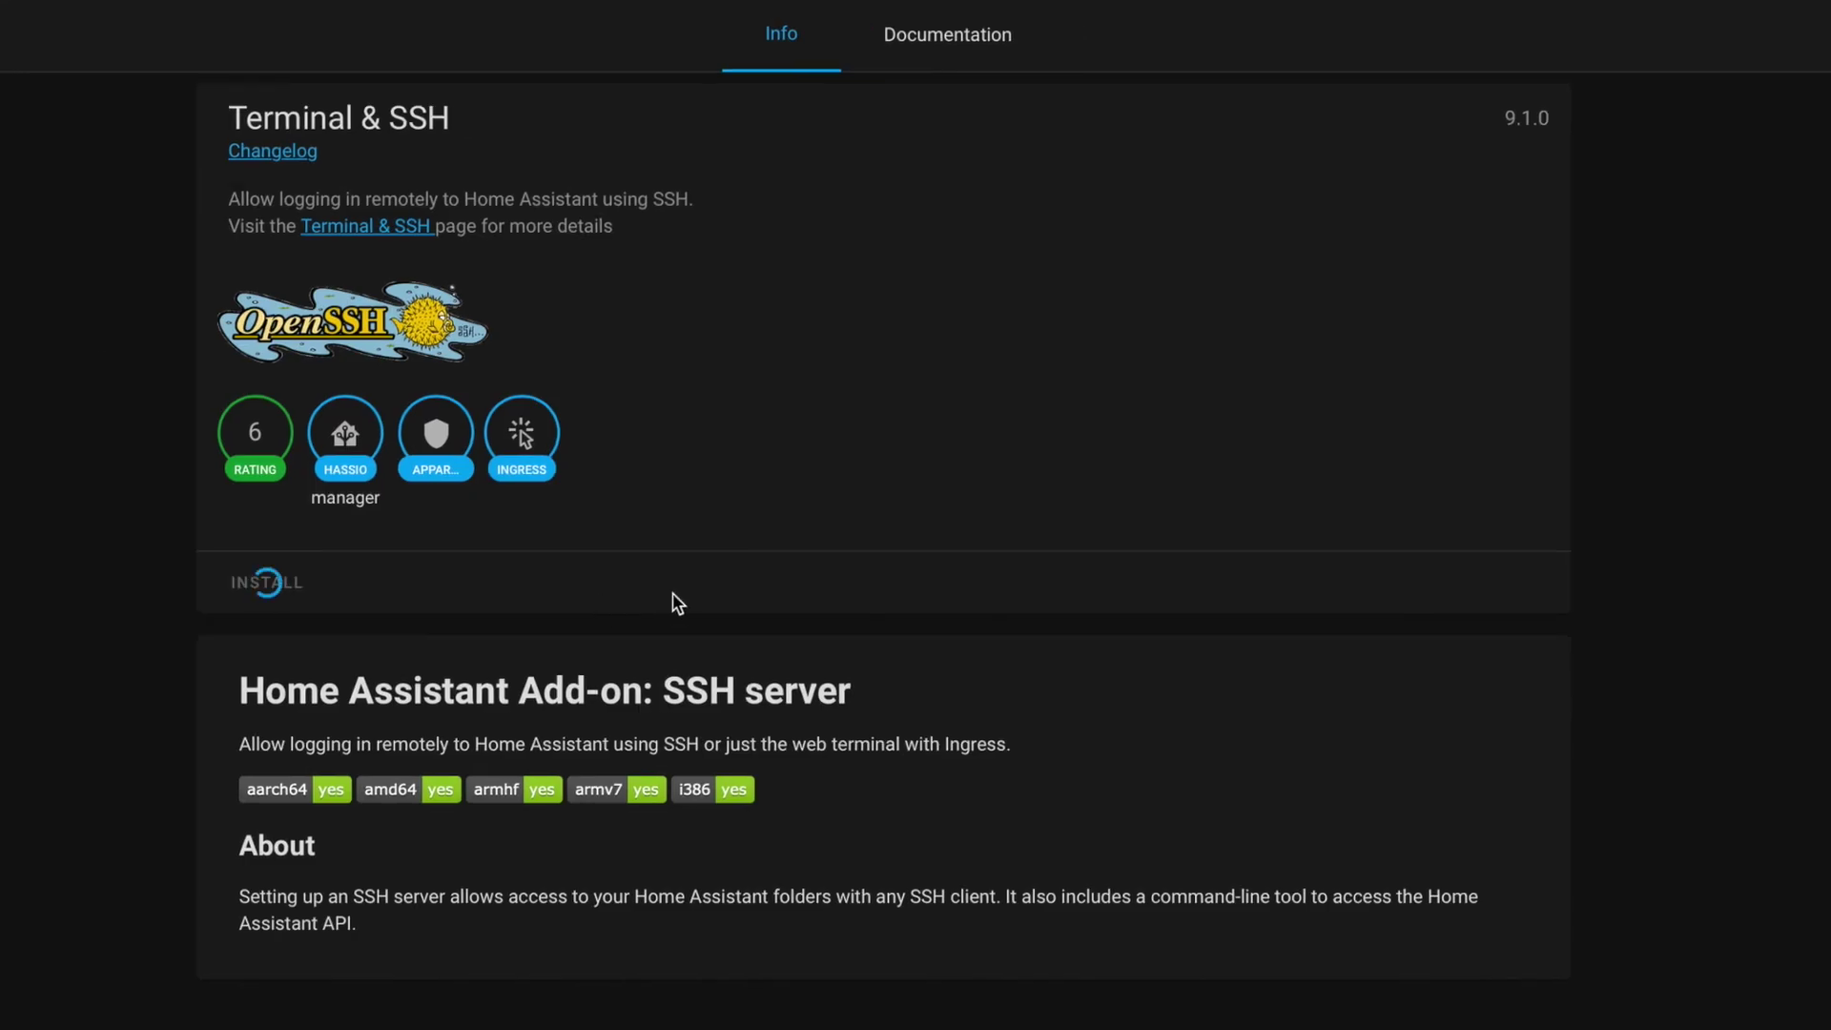
{"action": "left_click", "coordinate": [267, 582]}
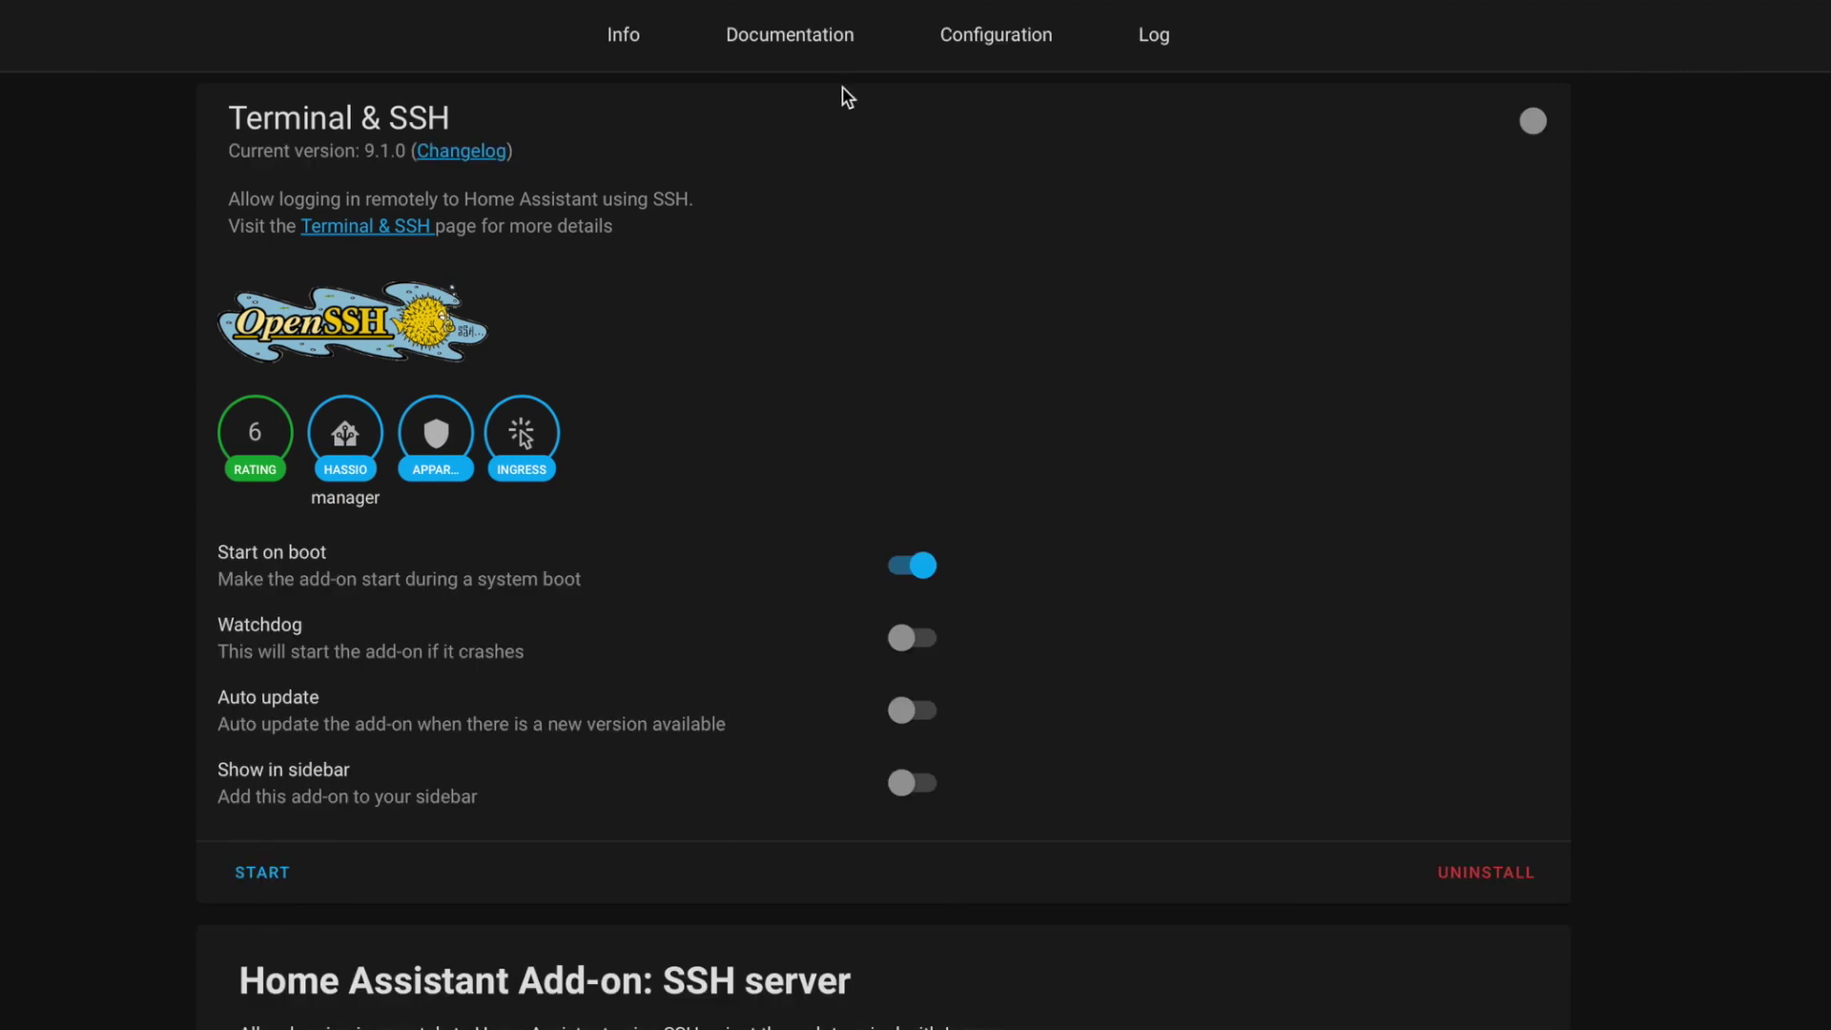
{"action": "left_click", "coordinate": [995, 34]}
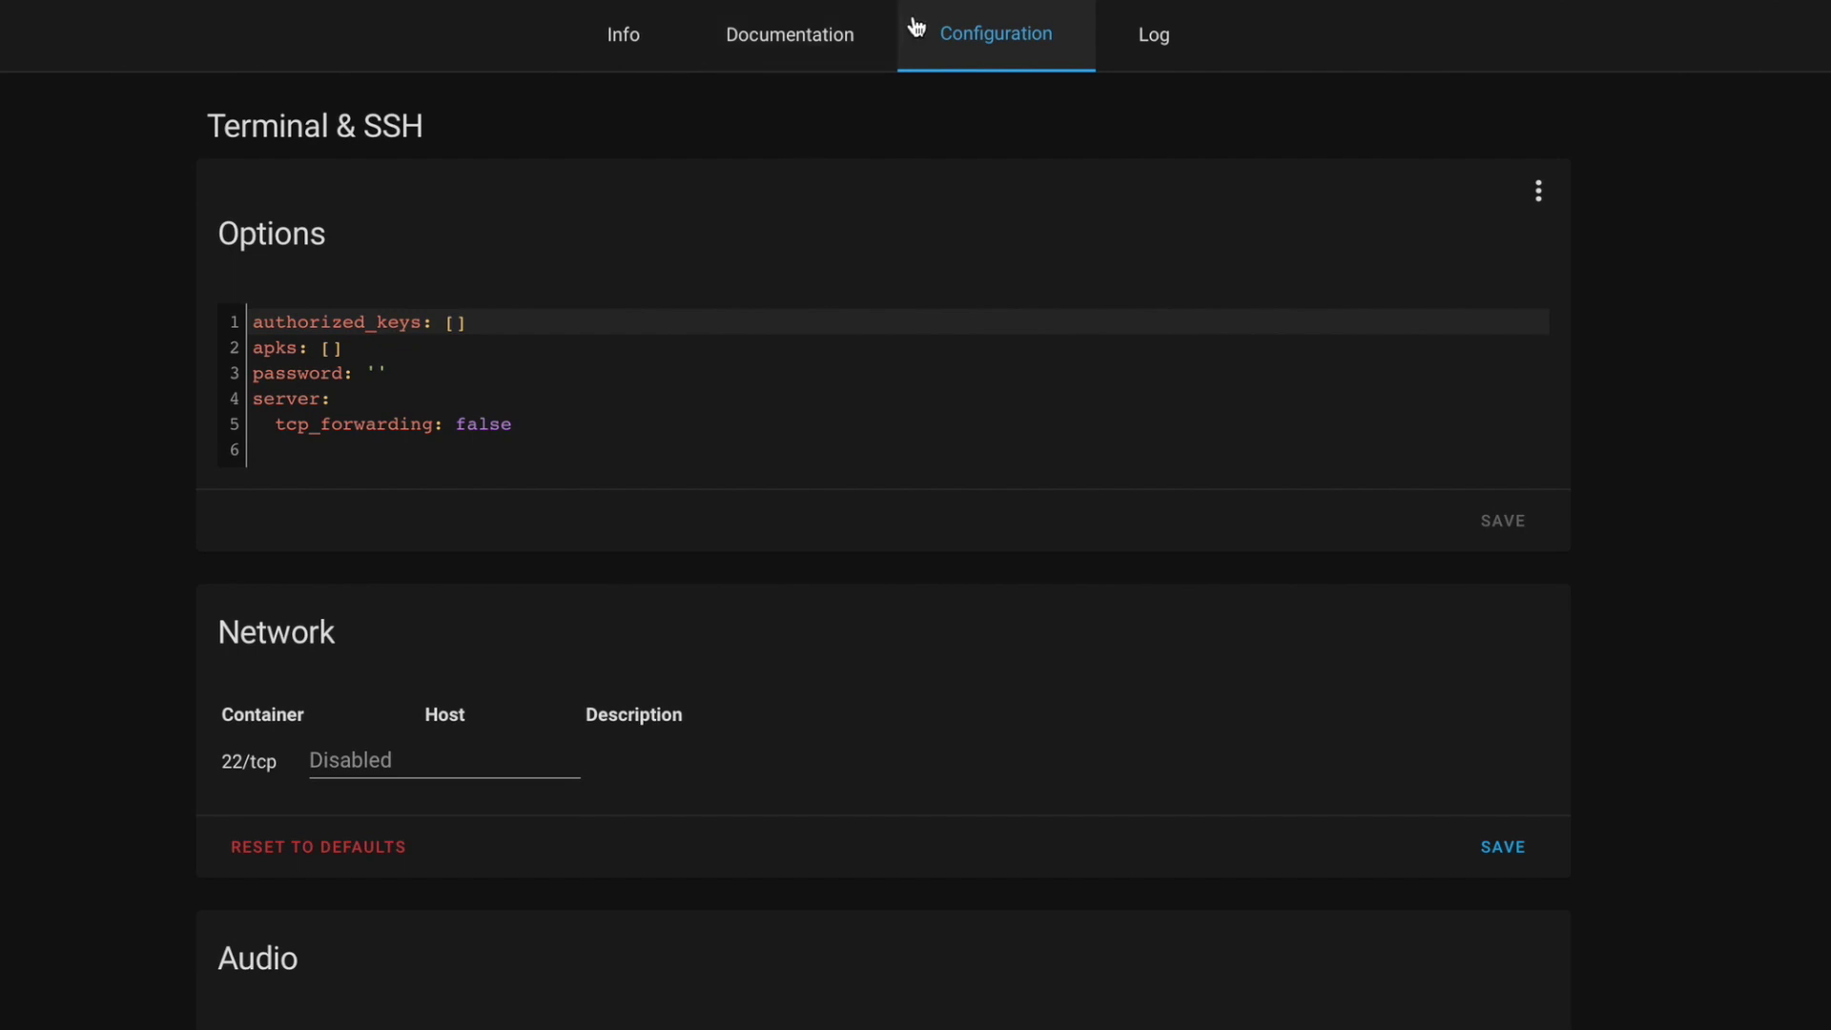
Give the Terminal & SSH add-on a login password and set its network host port to 22.
{"action": "left_click", "coordinate": [686, 373]}
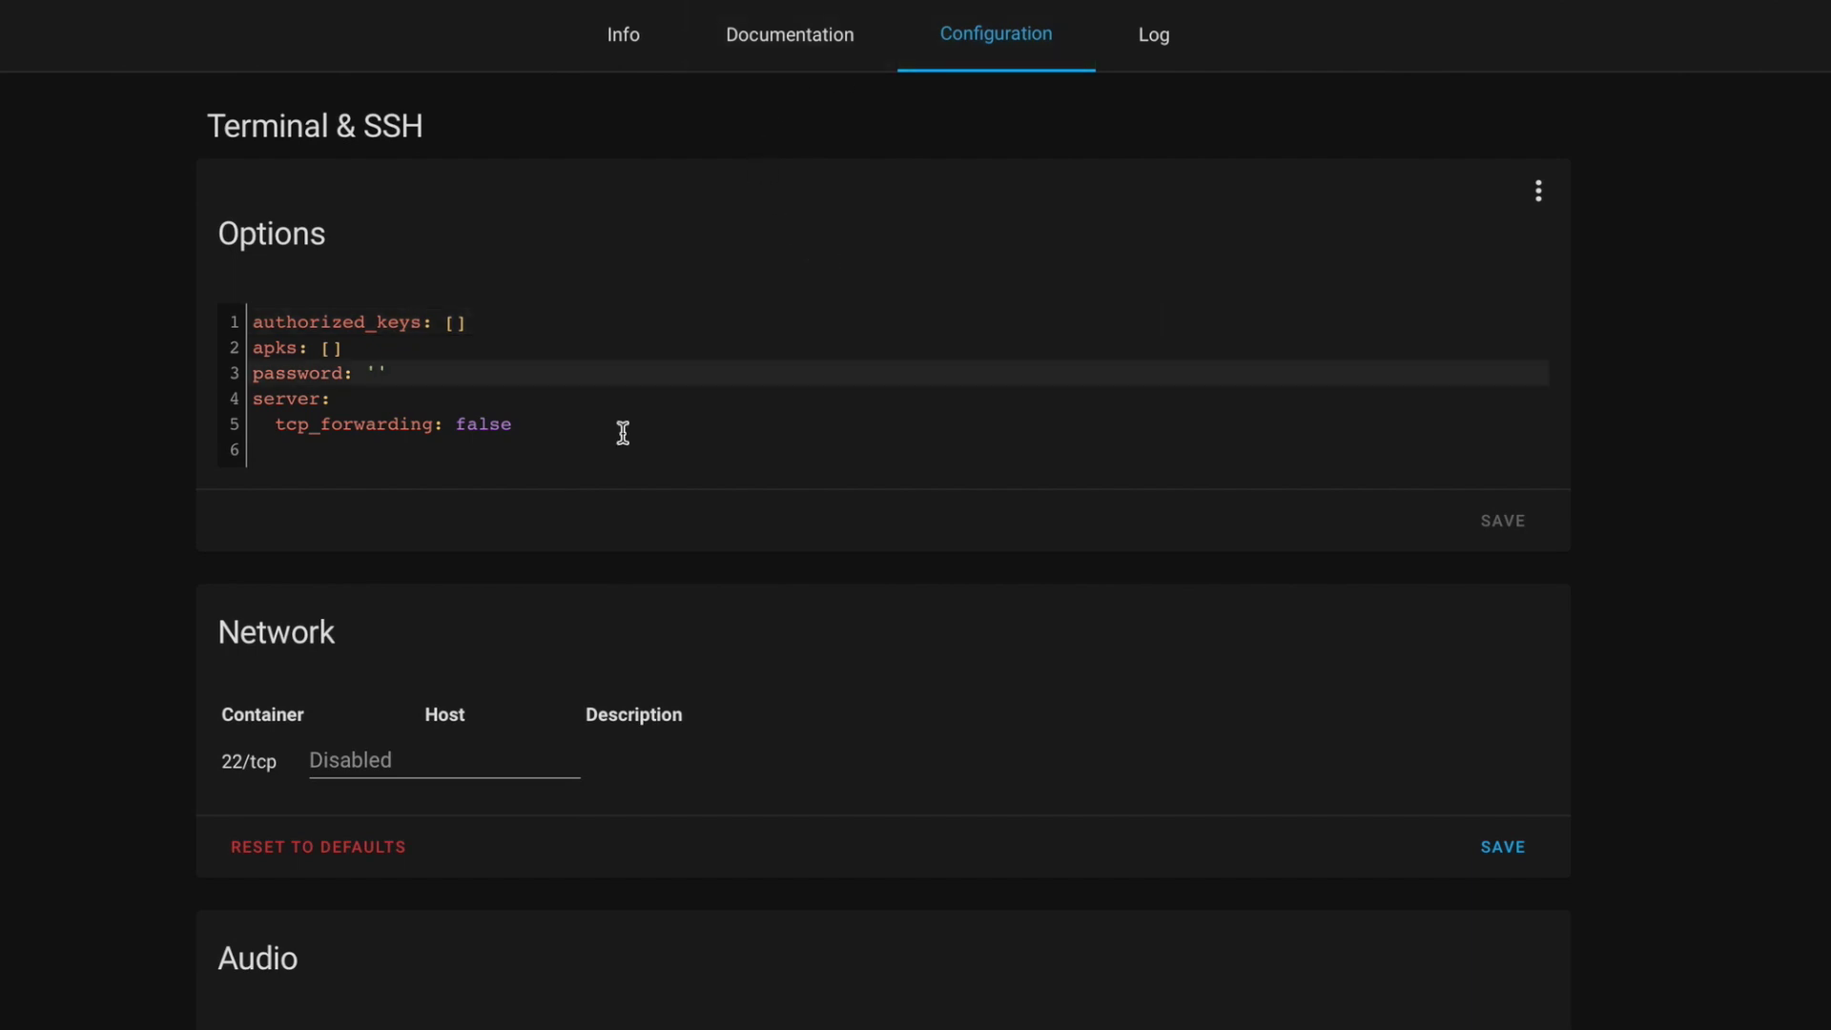
{"action": "left_click", "coordinate": [1476, 534]}
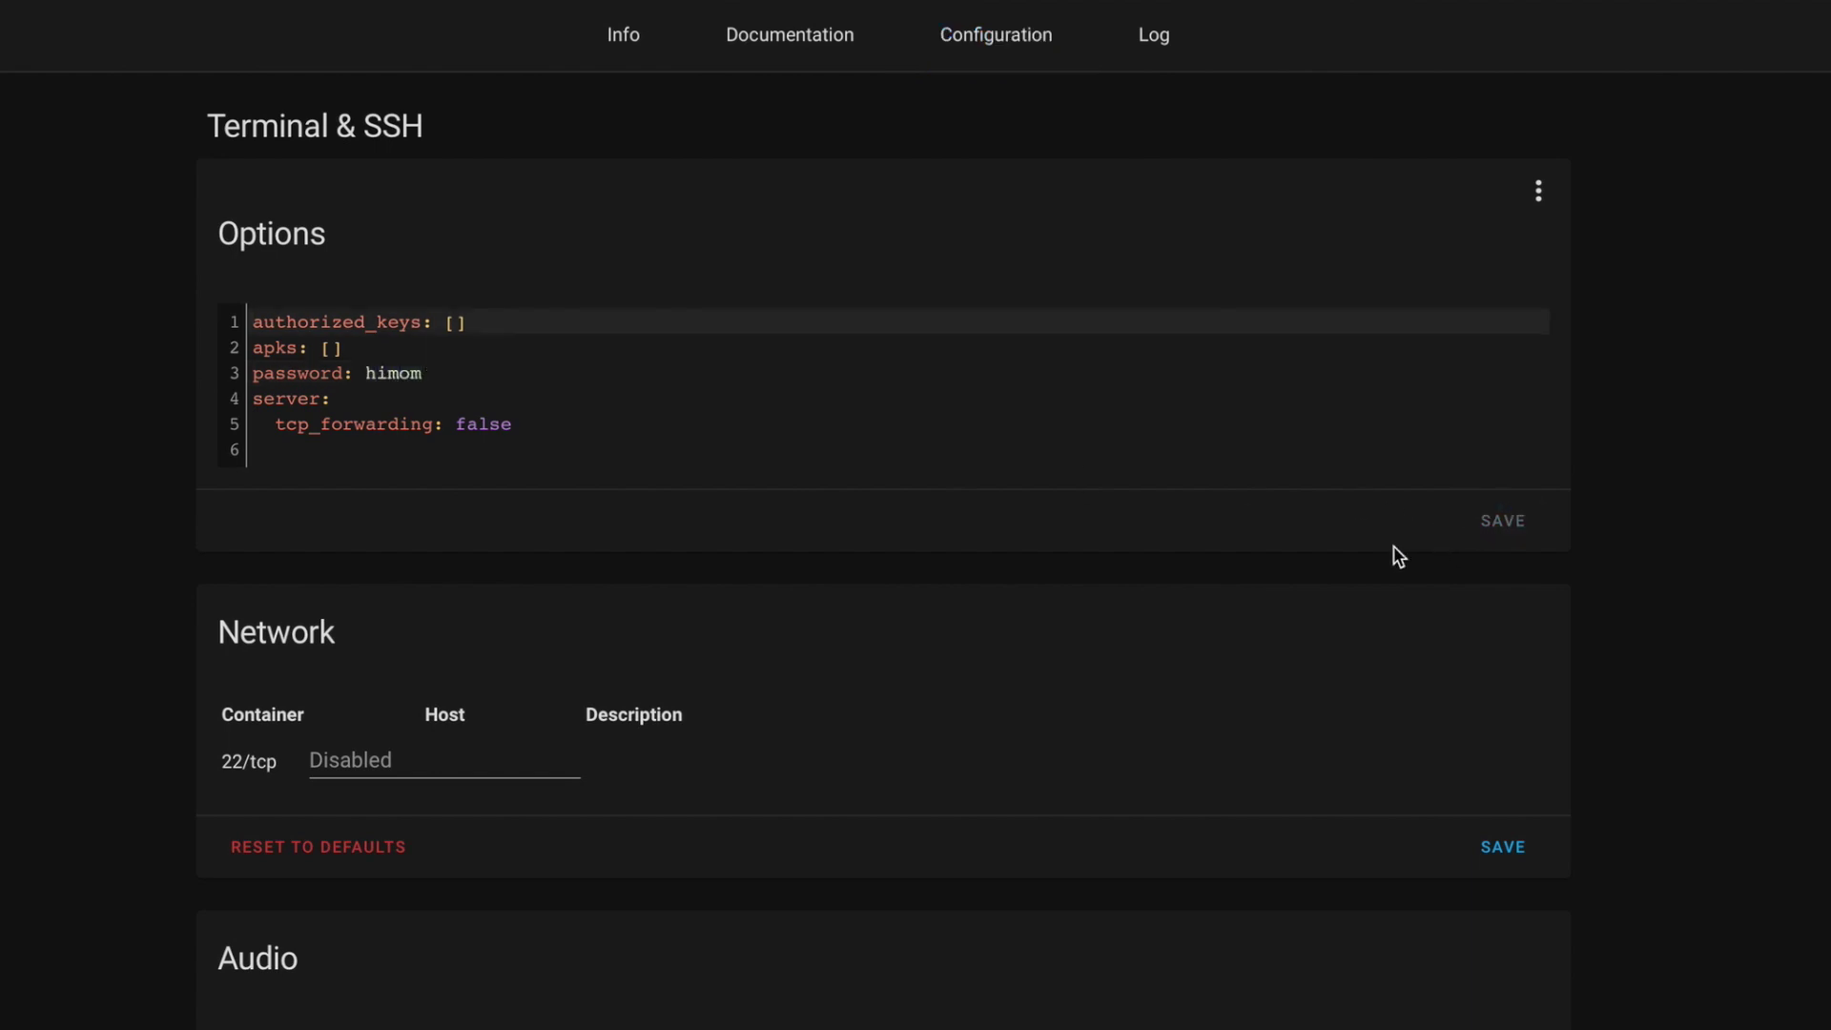
{"action": "left_click", "coordinate": [355, 761]}
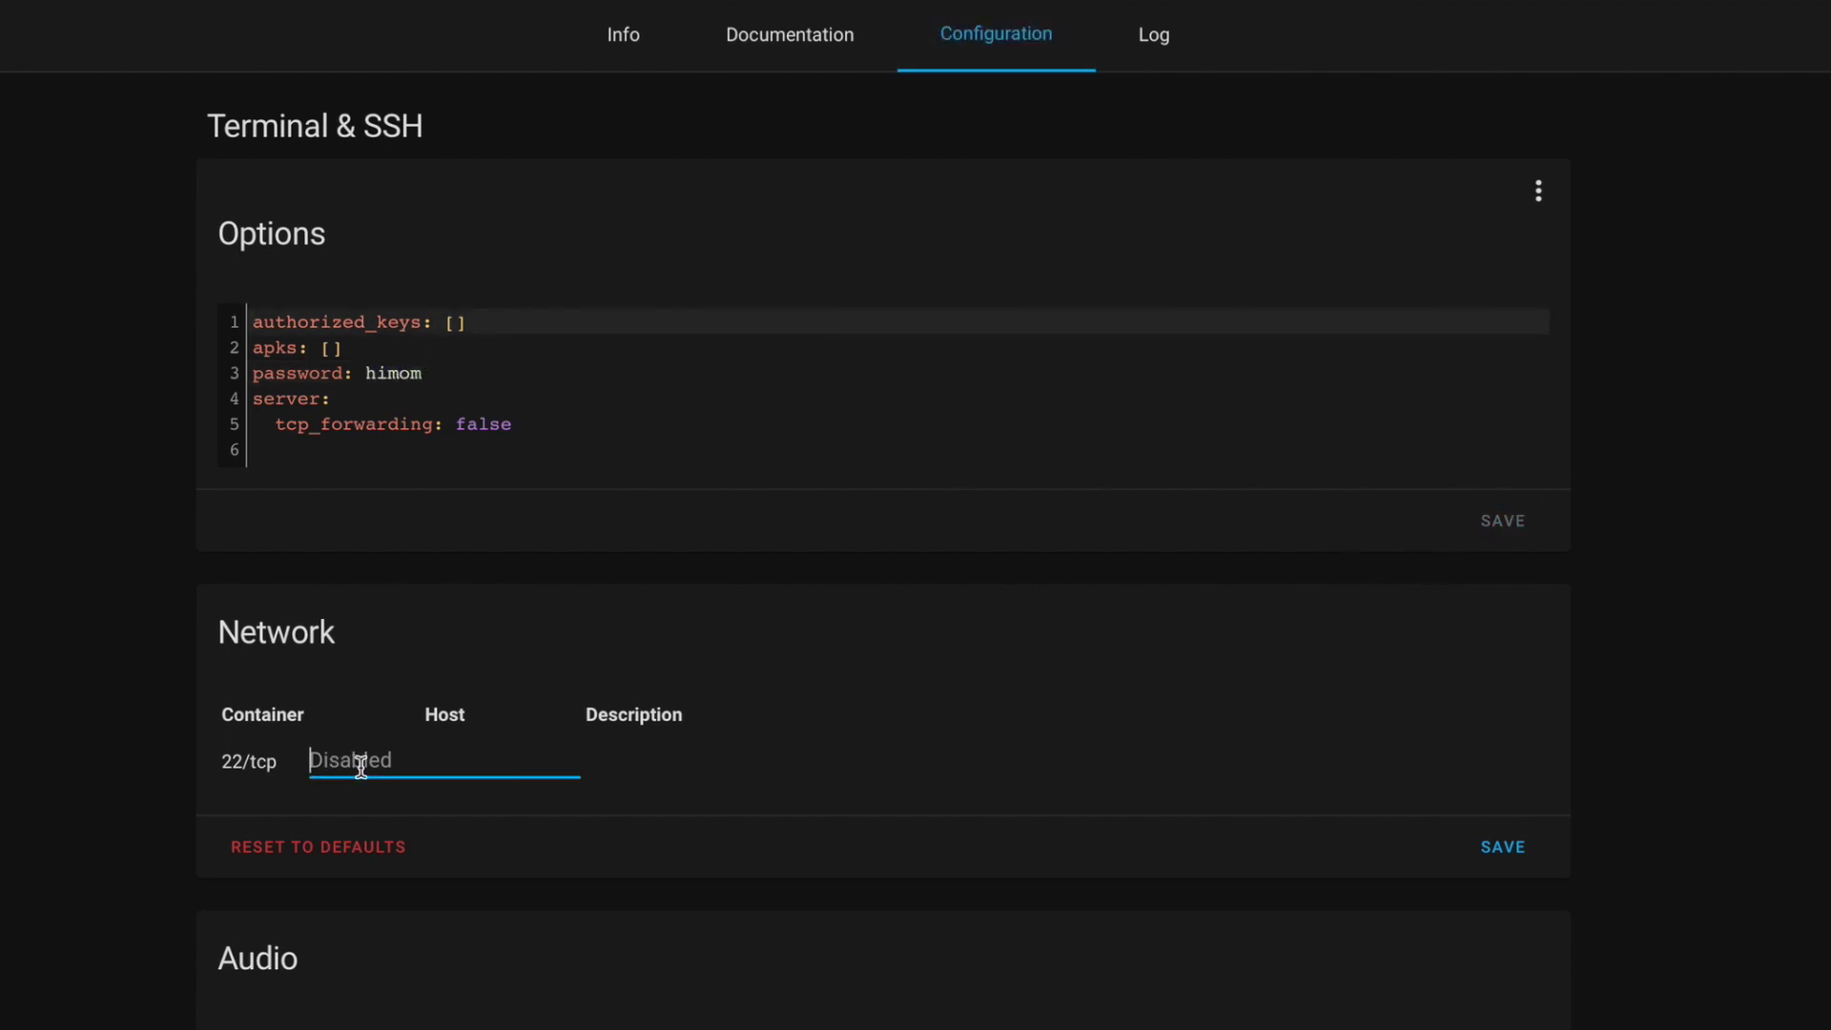
{"action": "type", "text": "22"}
Start the Terminal & SSH add-on and refresh its log to confirm services started.
{"action": "left_click", "coordinate": [624, 34]}
{"action": "left_click", "coordinate": [238, 871]}
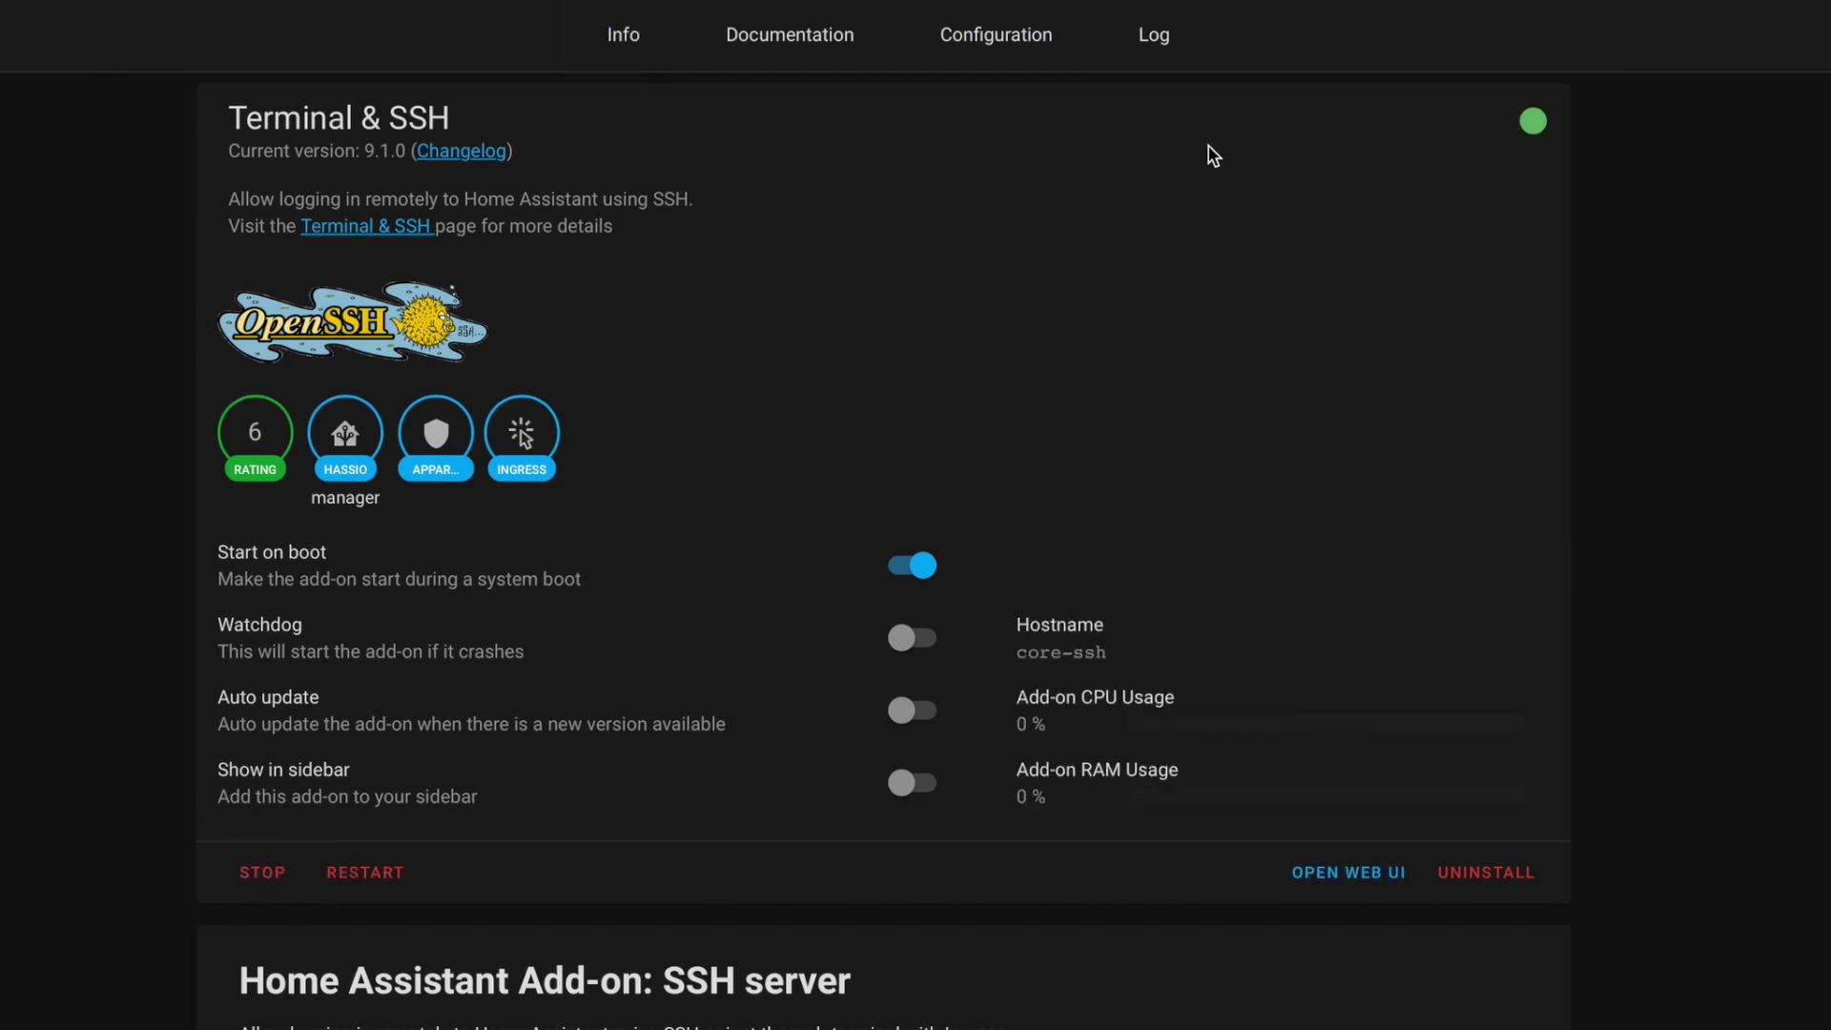
{"action": "left_click", "coordinate": [1149, 43]}
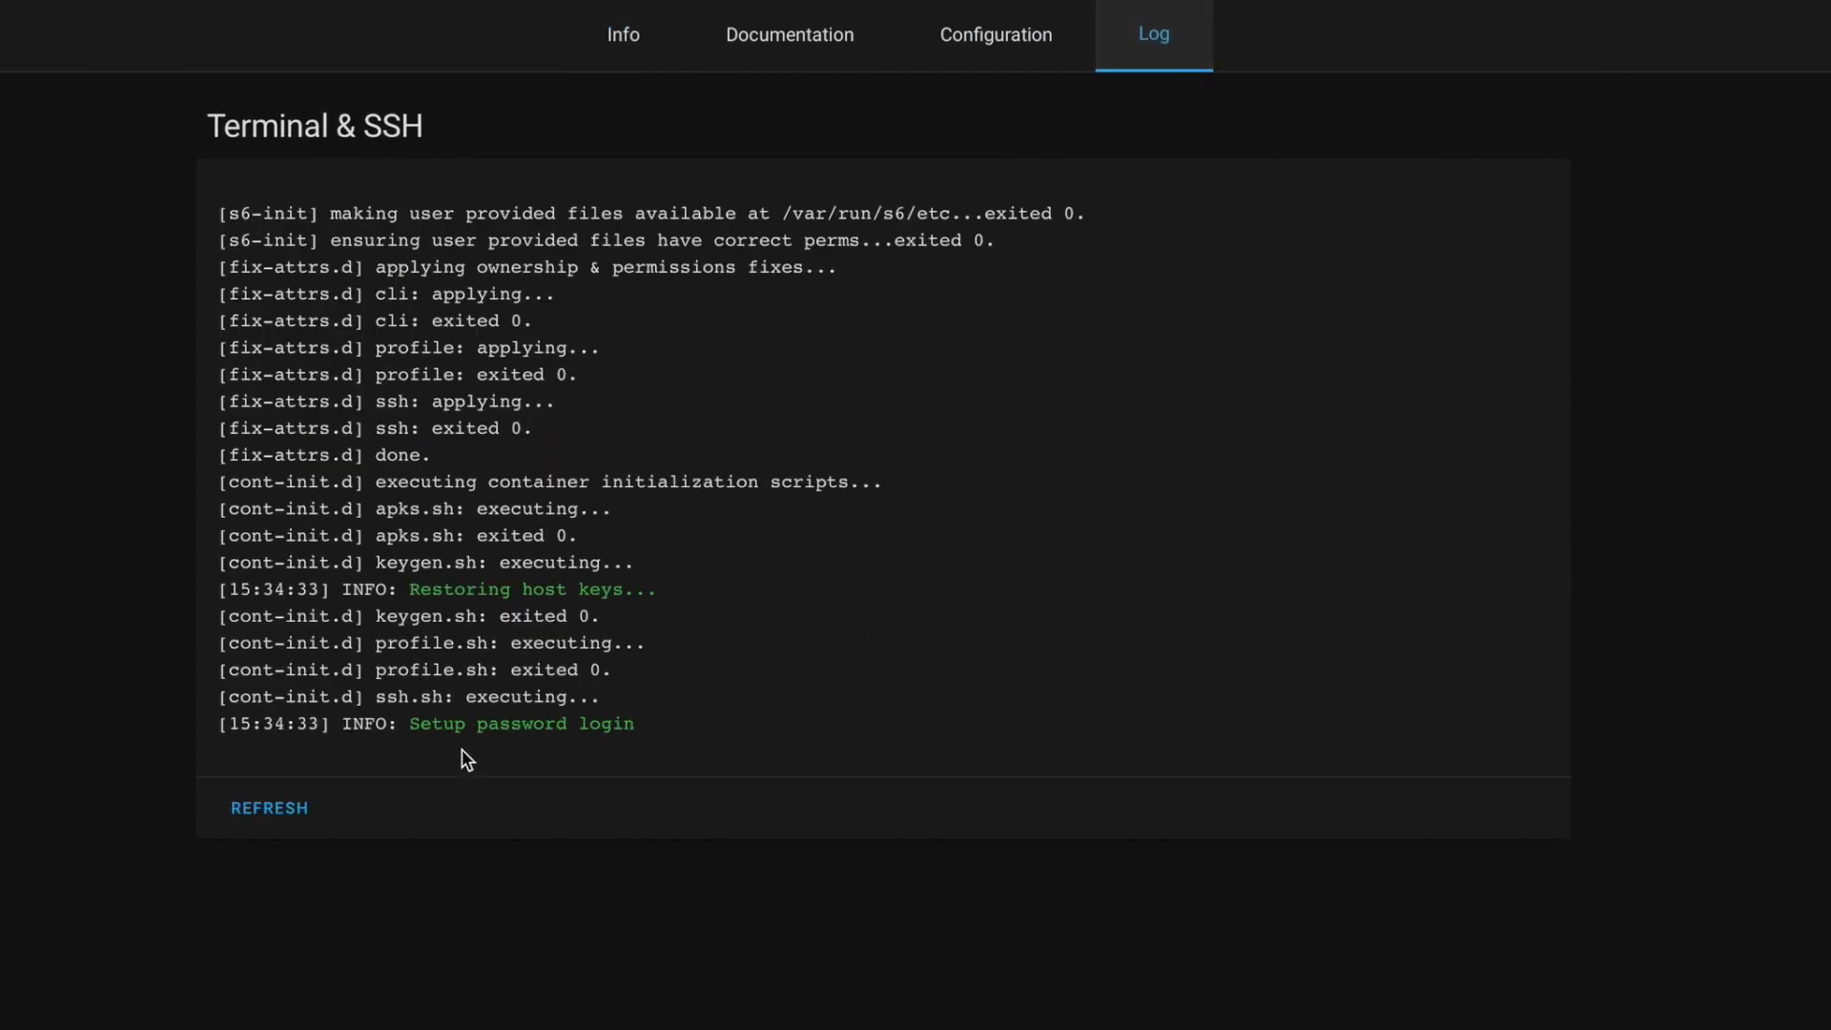
{"action": "left_click", "coordinate": [274, 816]}
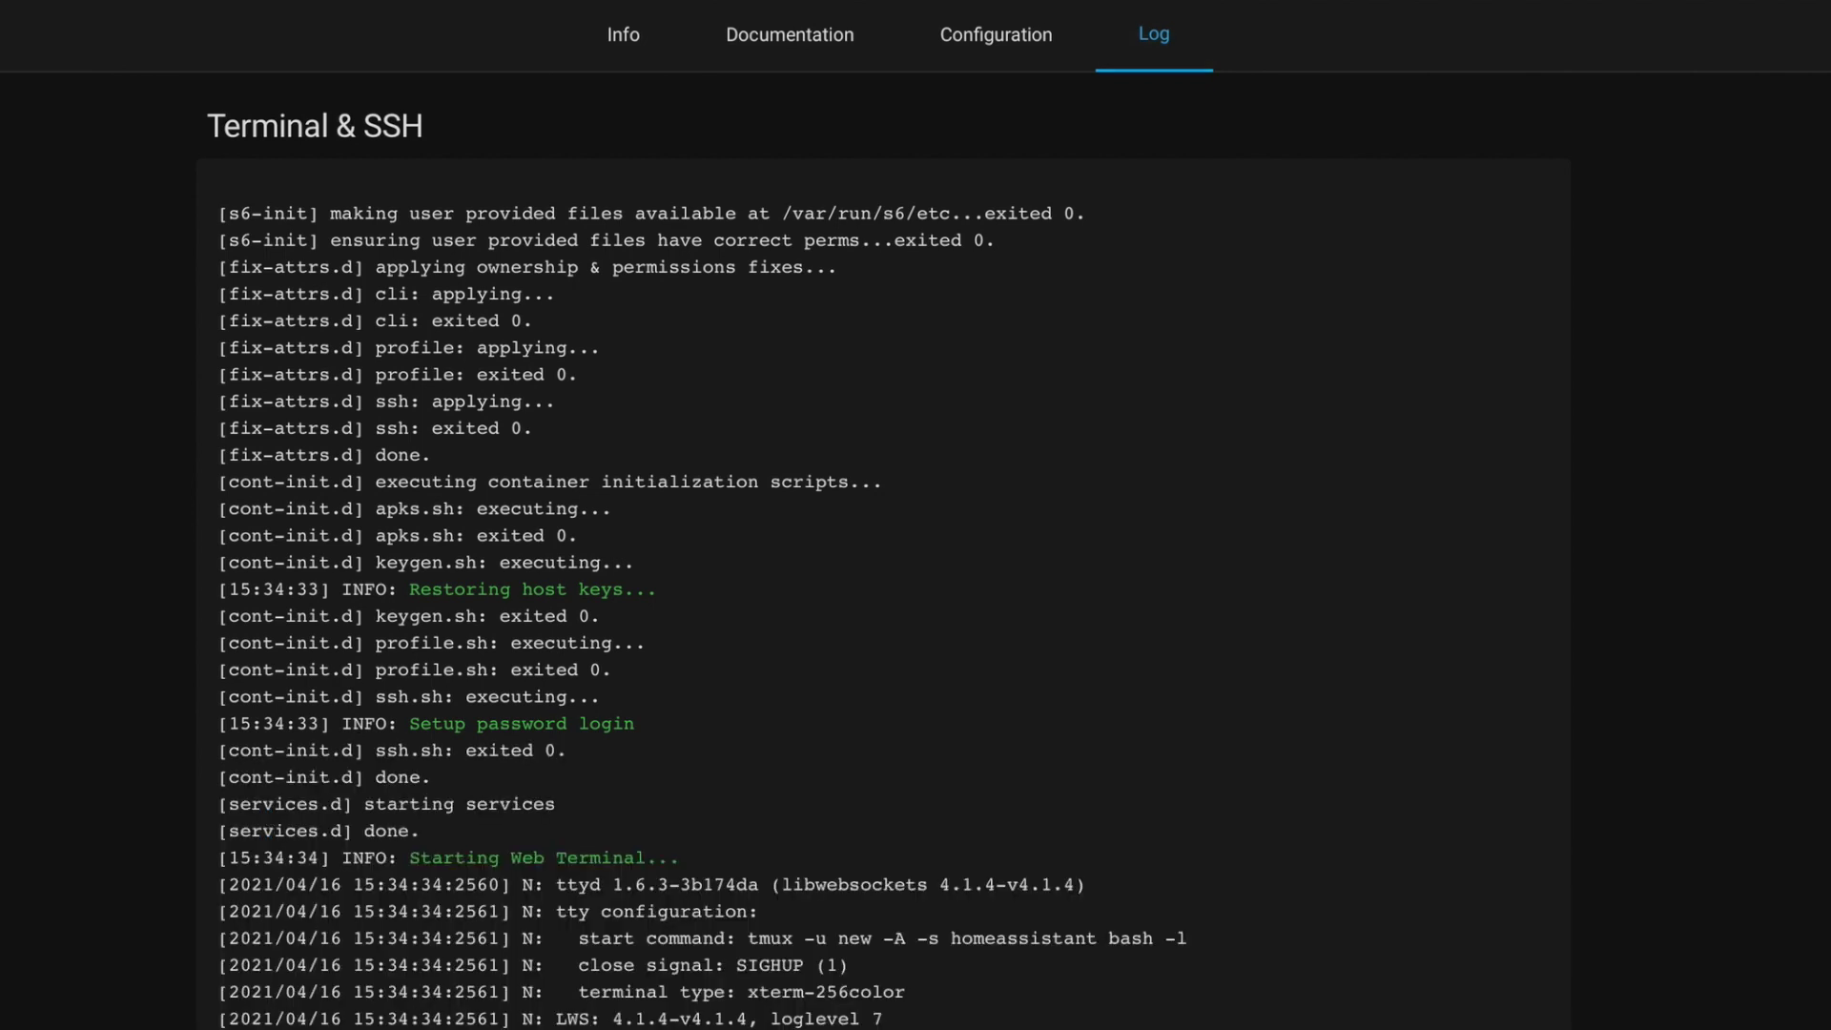
{"action": "key", "text": "super+Tab"}
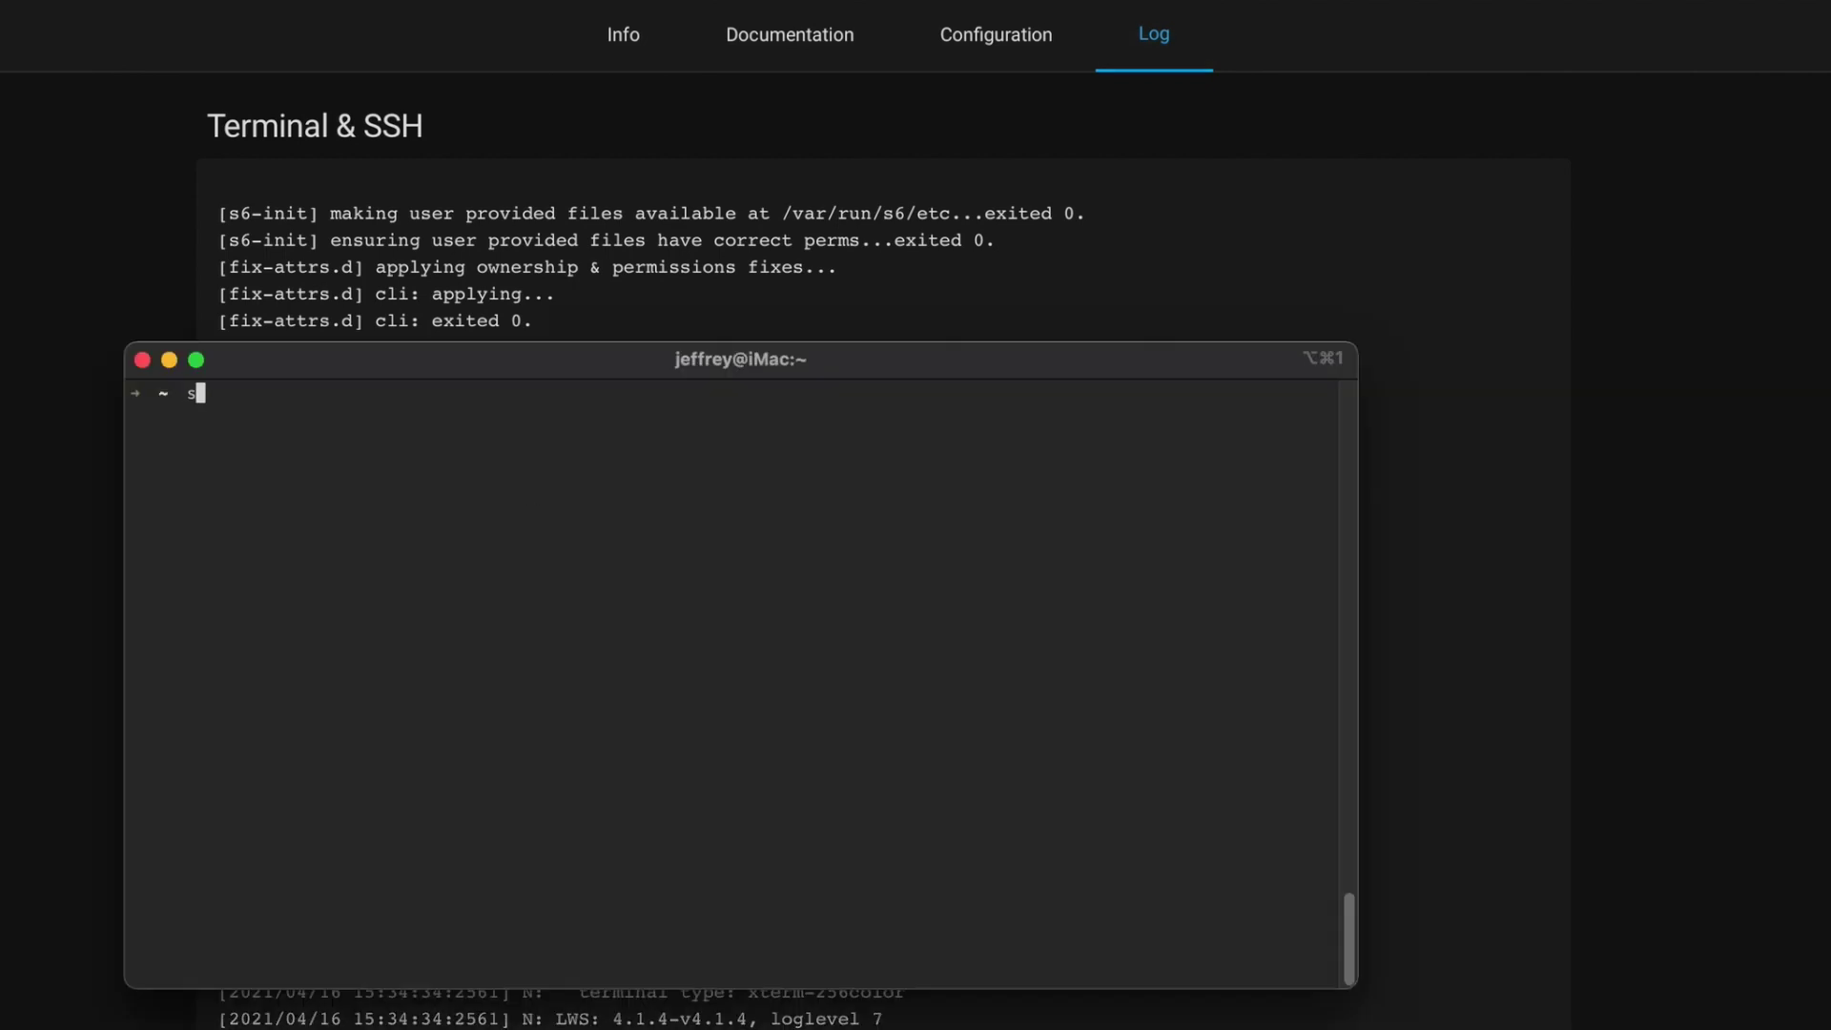
{"action": "type", "text": "ssh"}
{"action": "type", "text": " root@19"}
{"action": "type", "text": "3."}
{"action": "key", "text": "BackSpace"}
{"action": "key", "text": "BackSpace"}
{"action": "type", "text": "2.168.7.157"}
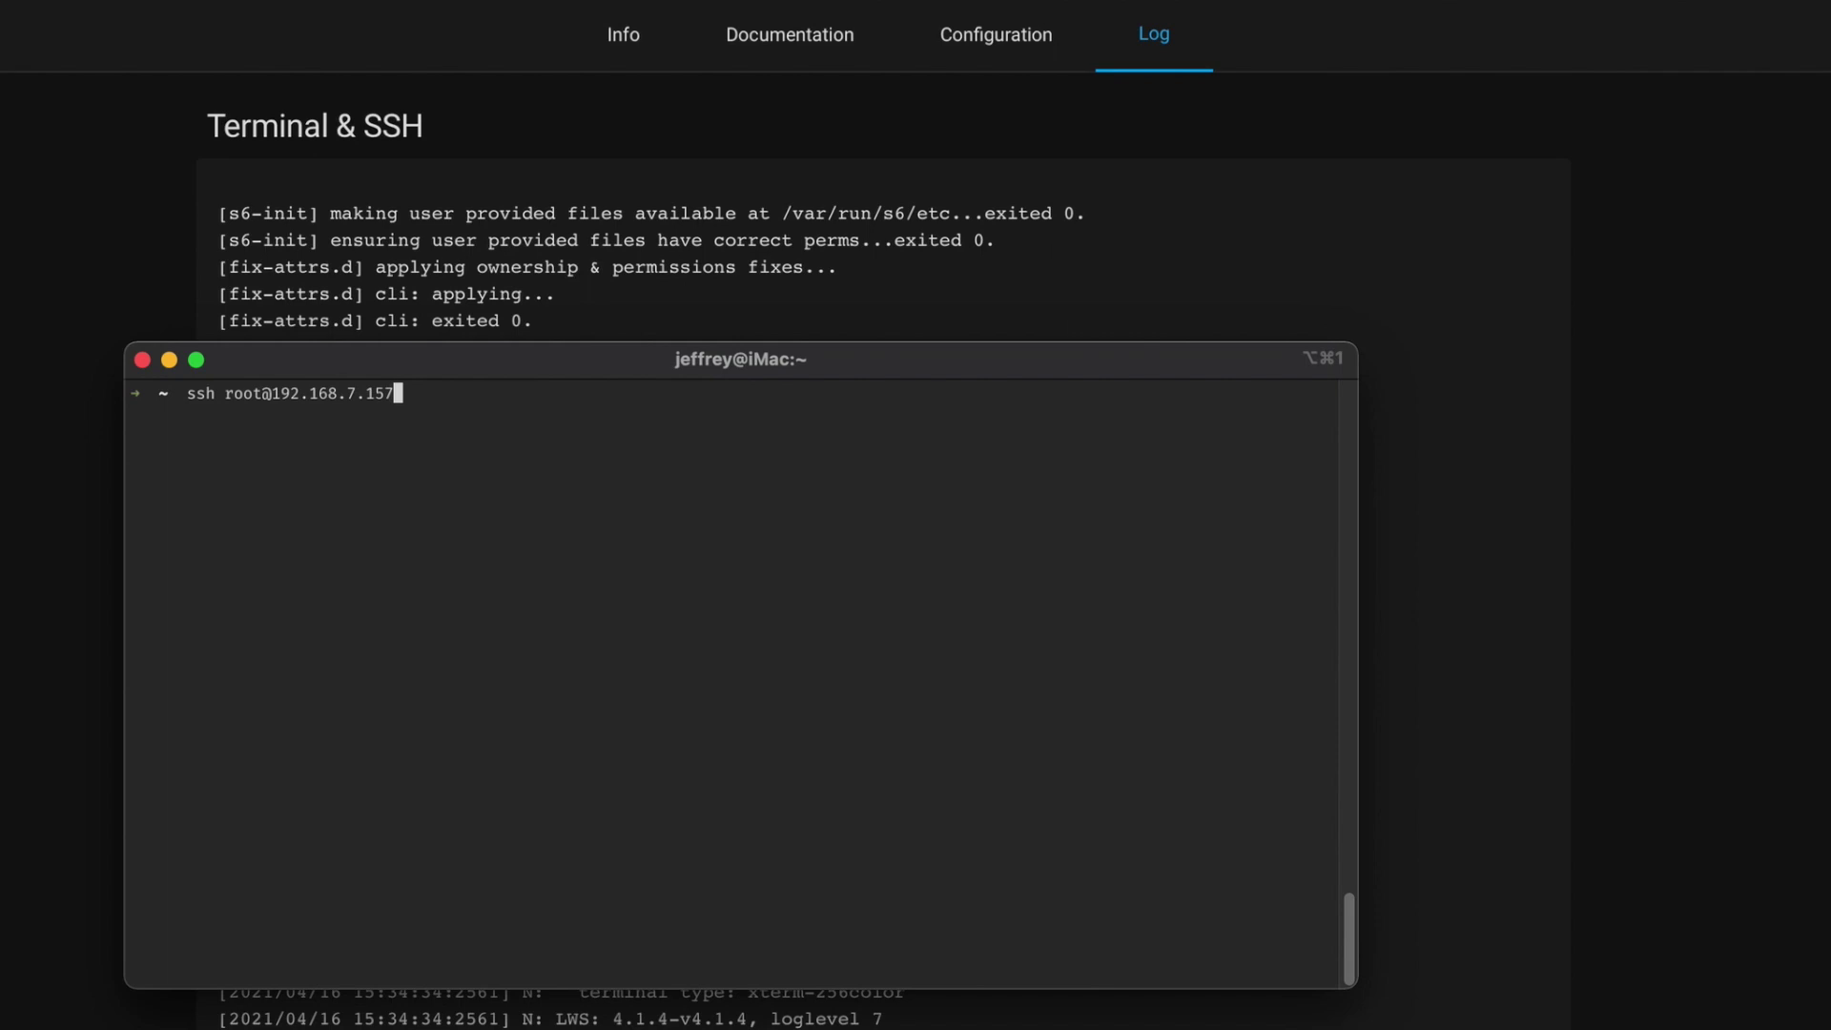
{"action": "key", "text": "Return"}
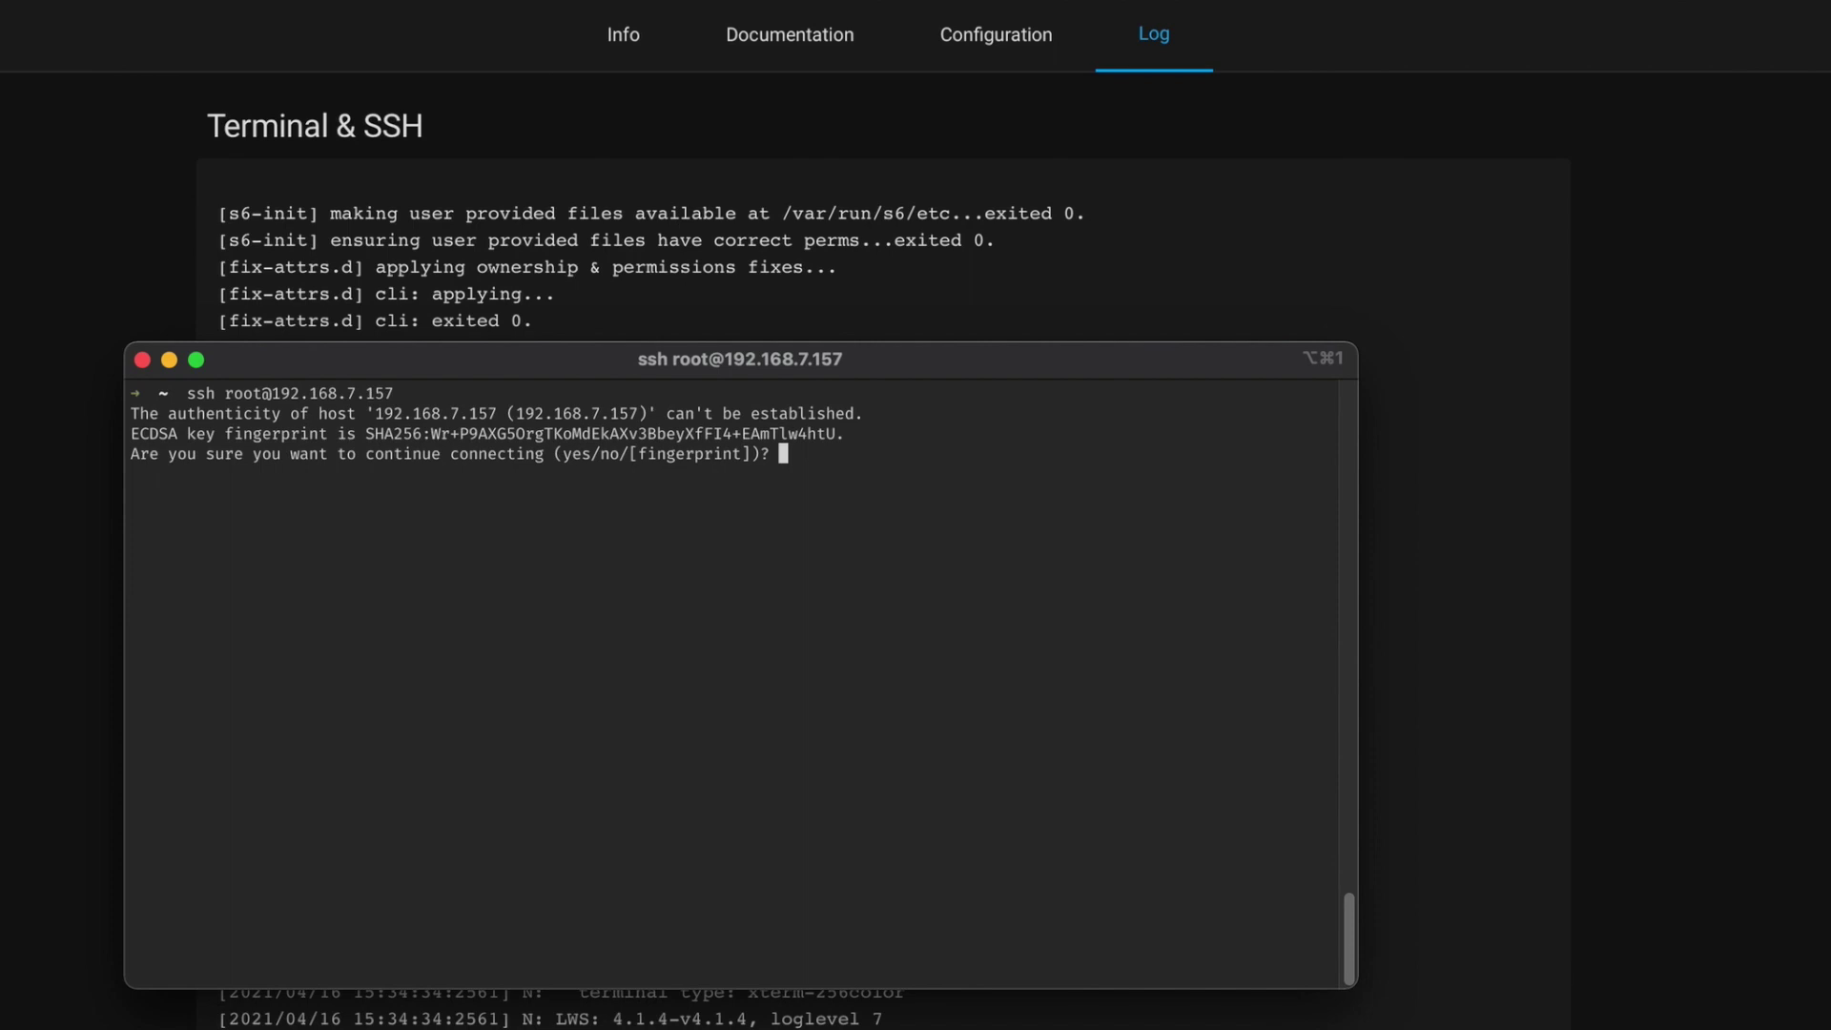
{"action": "type", "text": "y"}
{"action": "key", "text": "Return"}
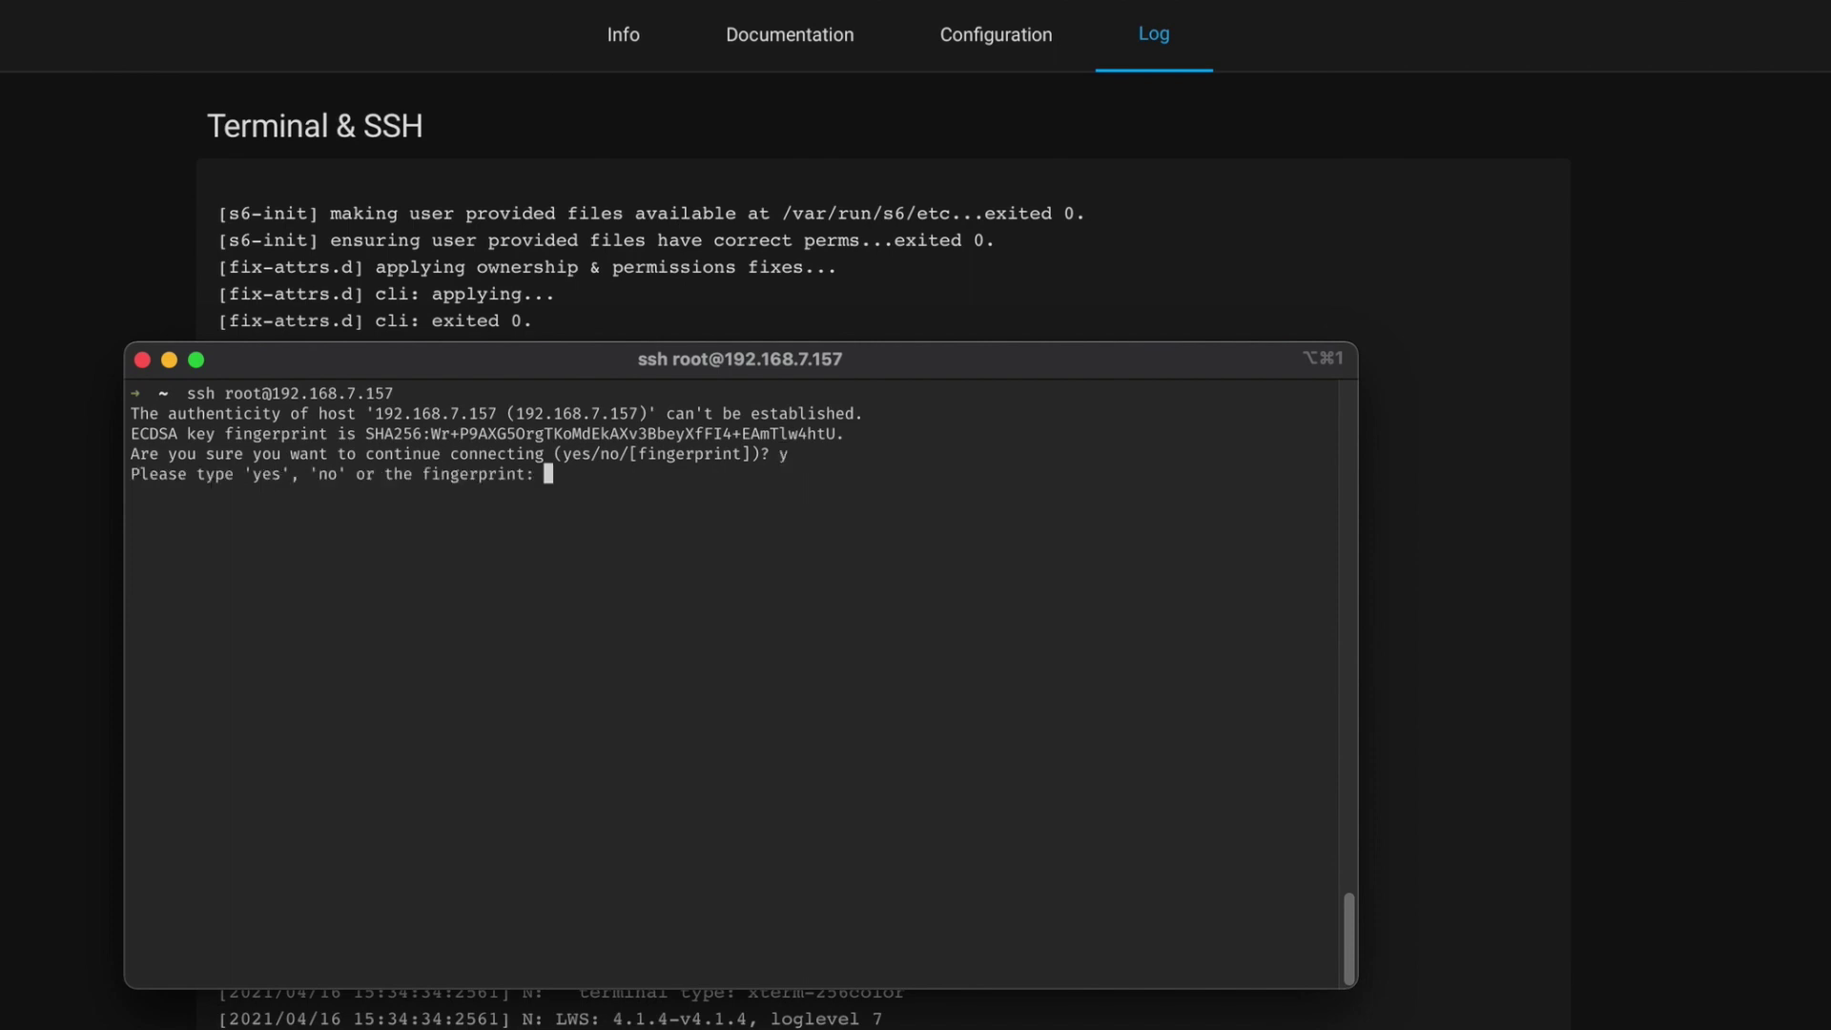
{"action": "type", "text": "yes"}
{"action": "key", "text": "Return"}
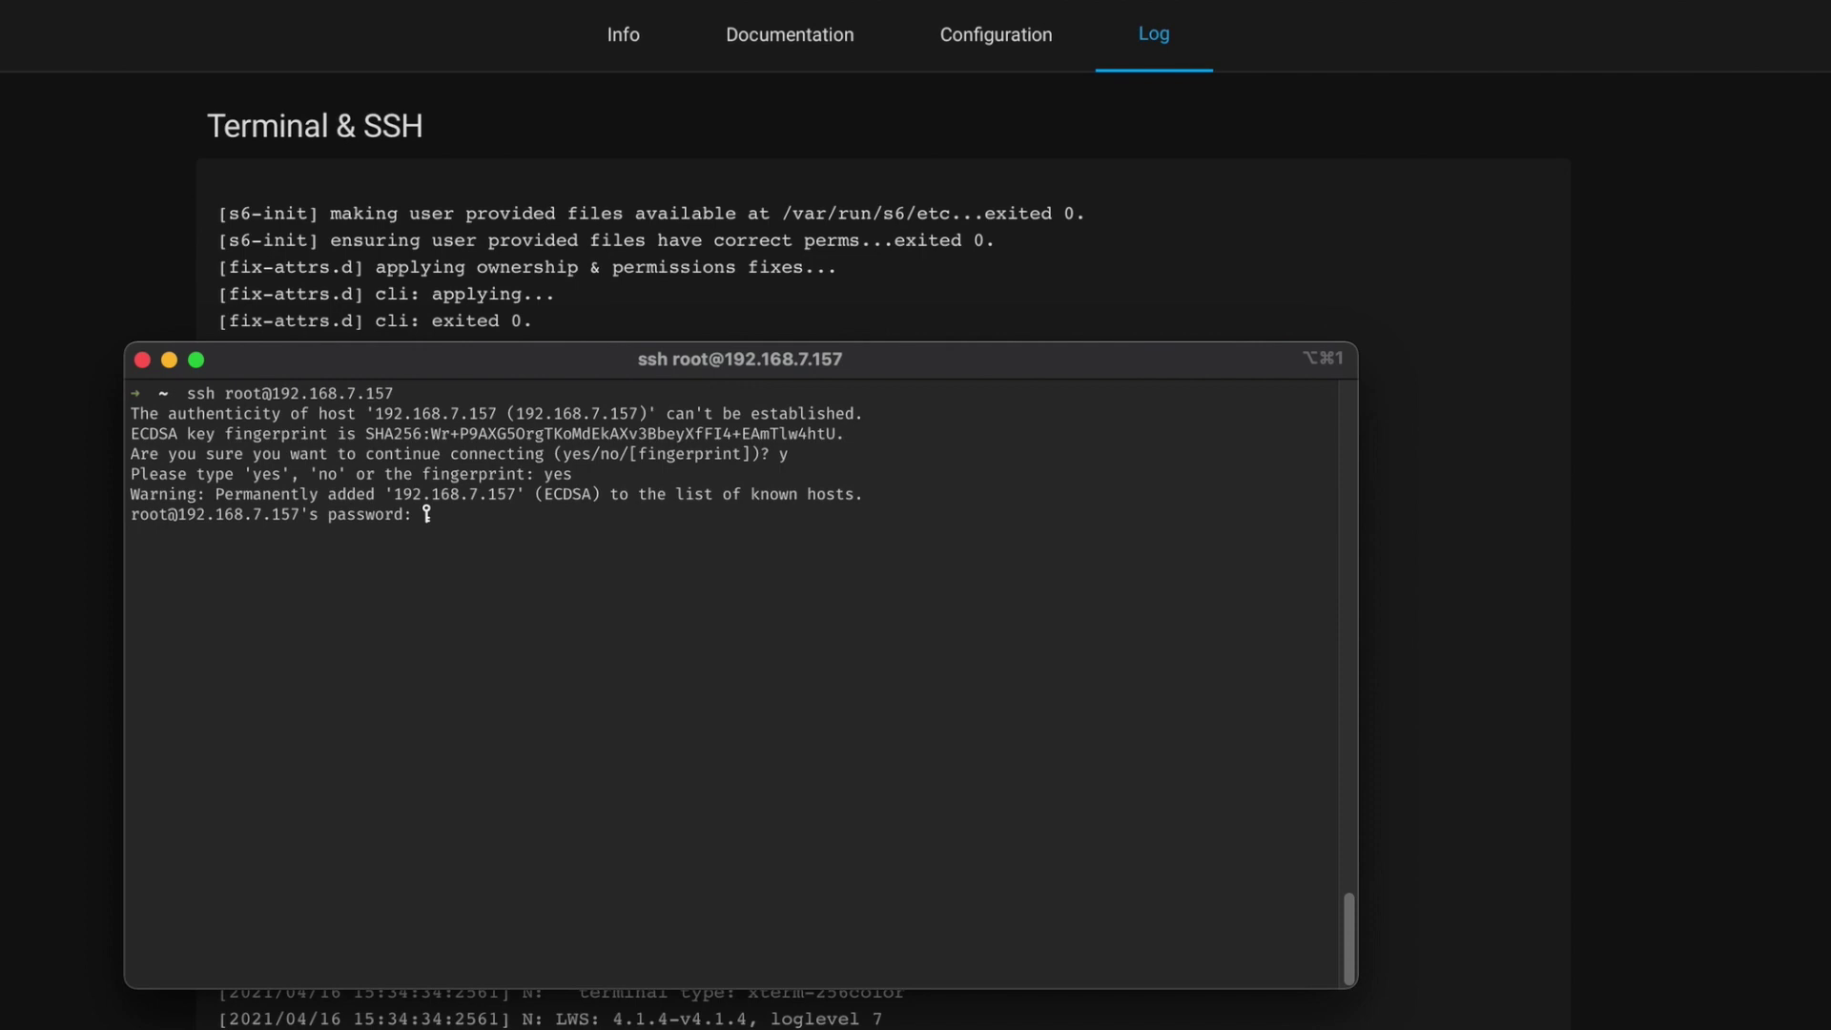
{"action": "key", "text": "Return"}
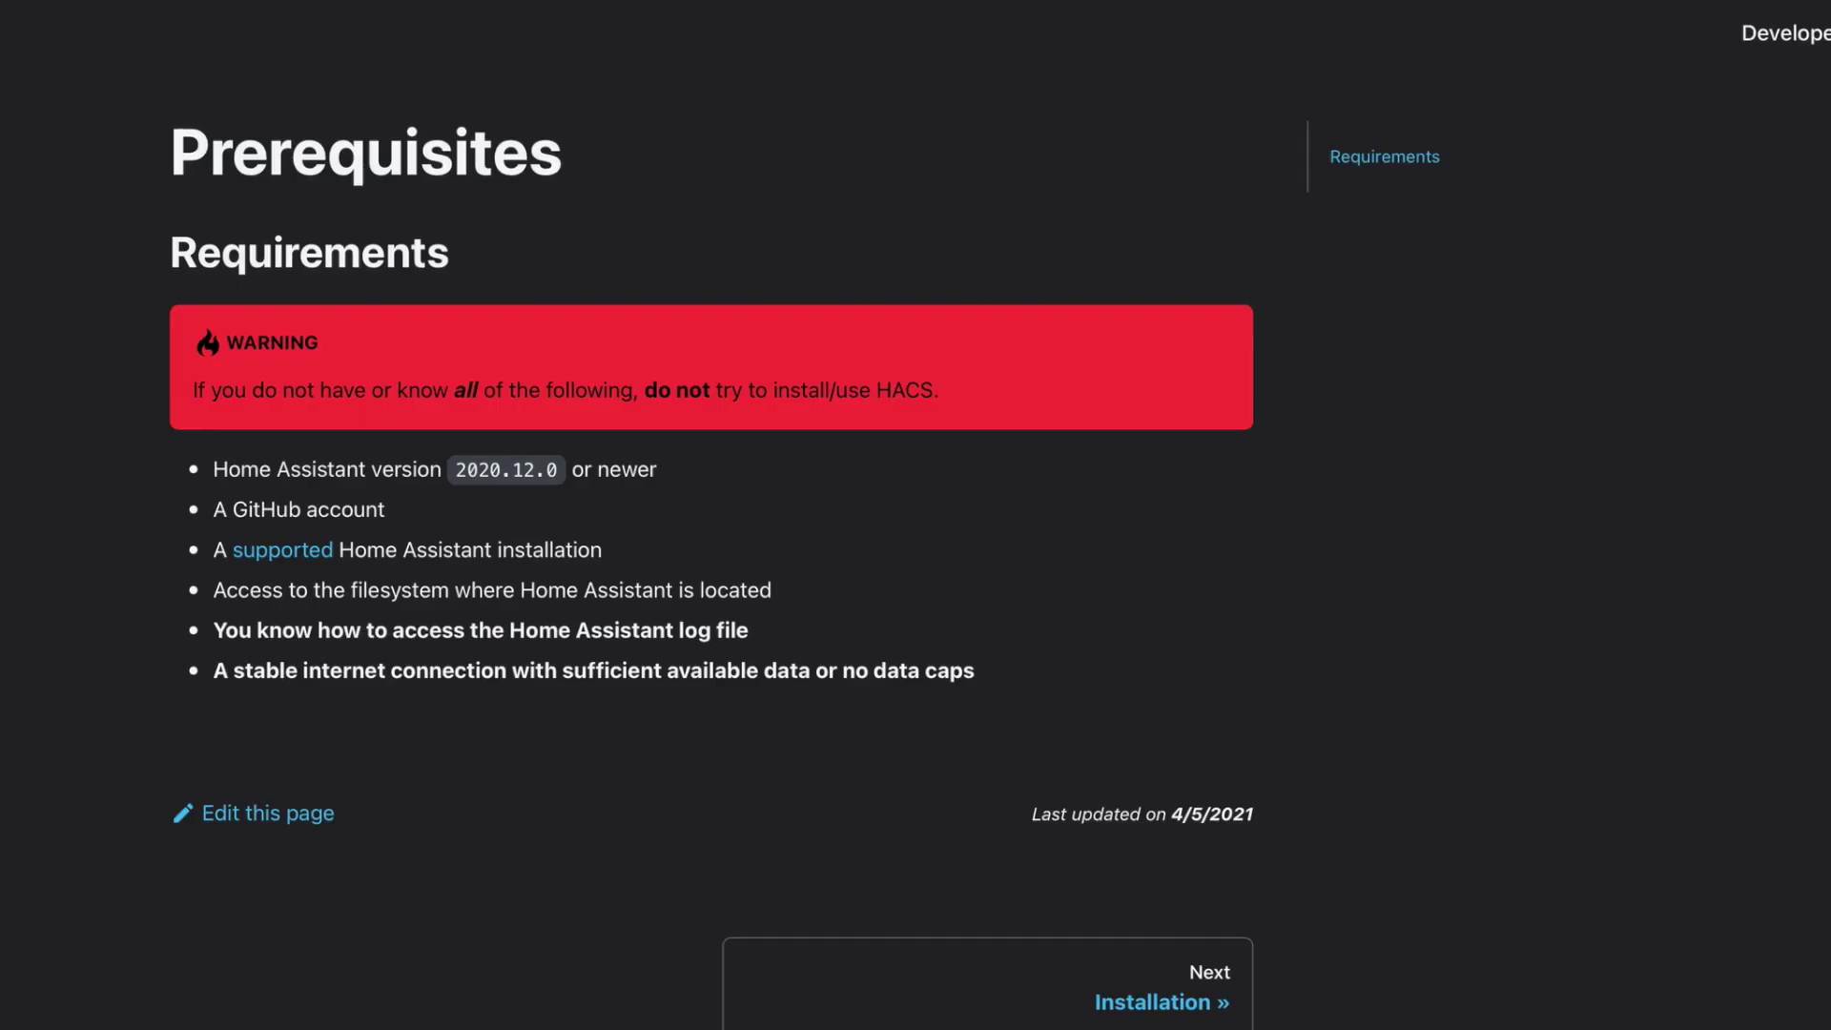
Open the HACS Installation page and select the wget install command for Home Assistant OS.
{"action": "left_click", "coordinate": [1157, 890]}
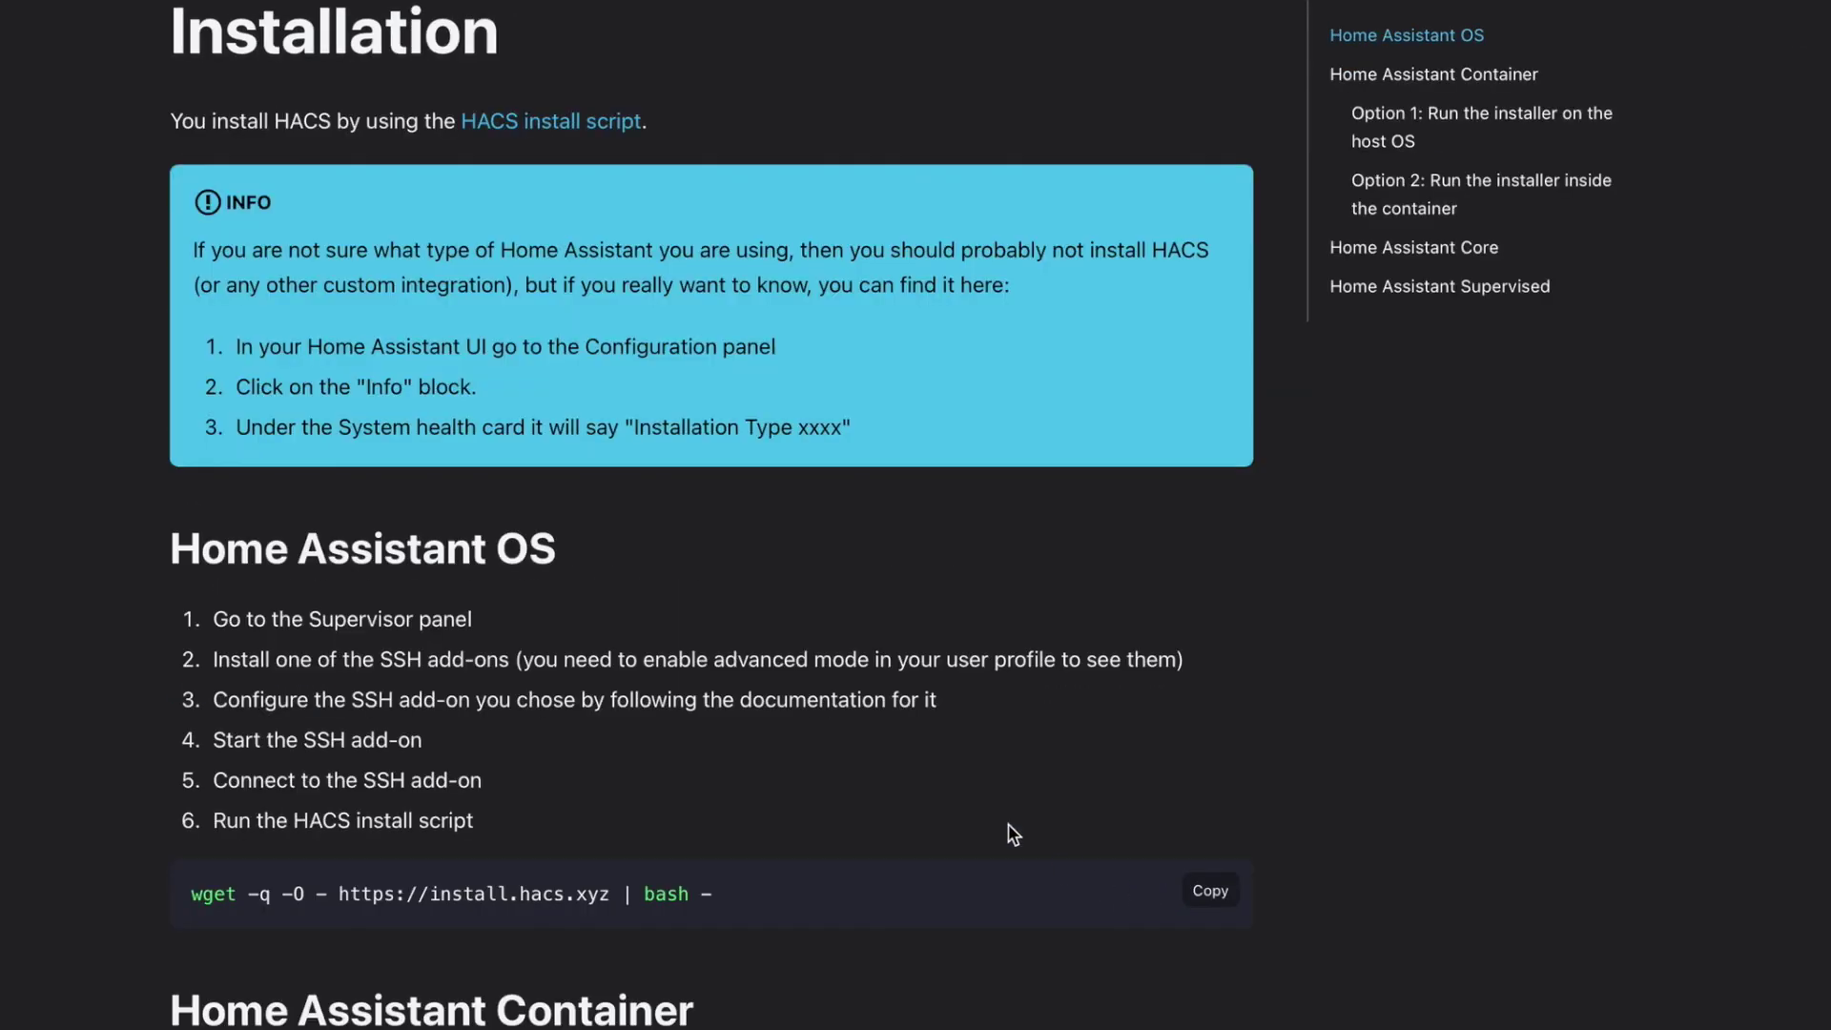
{"action": "left_click_drag", "start_coordinate": [191, 894], "coordinate": [730, 908]}
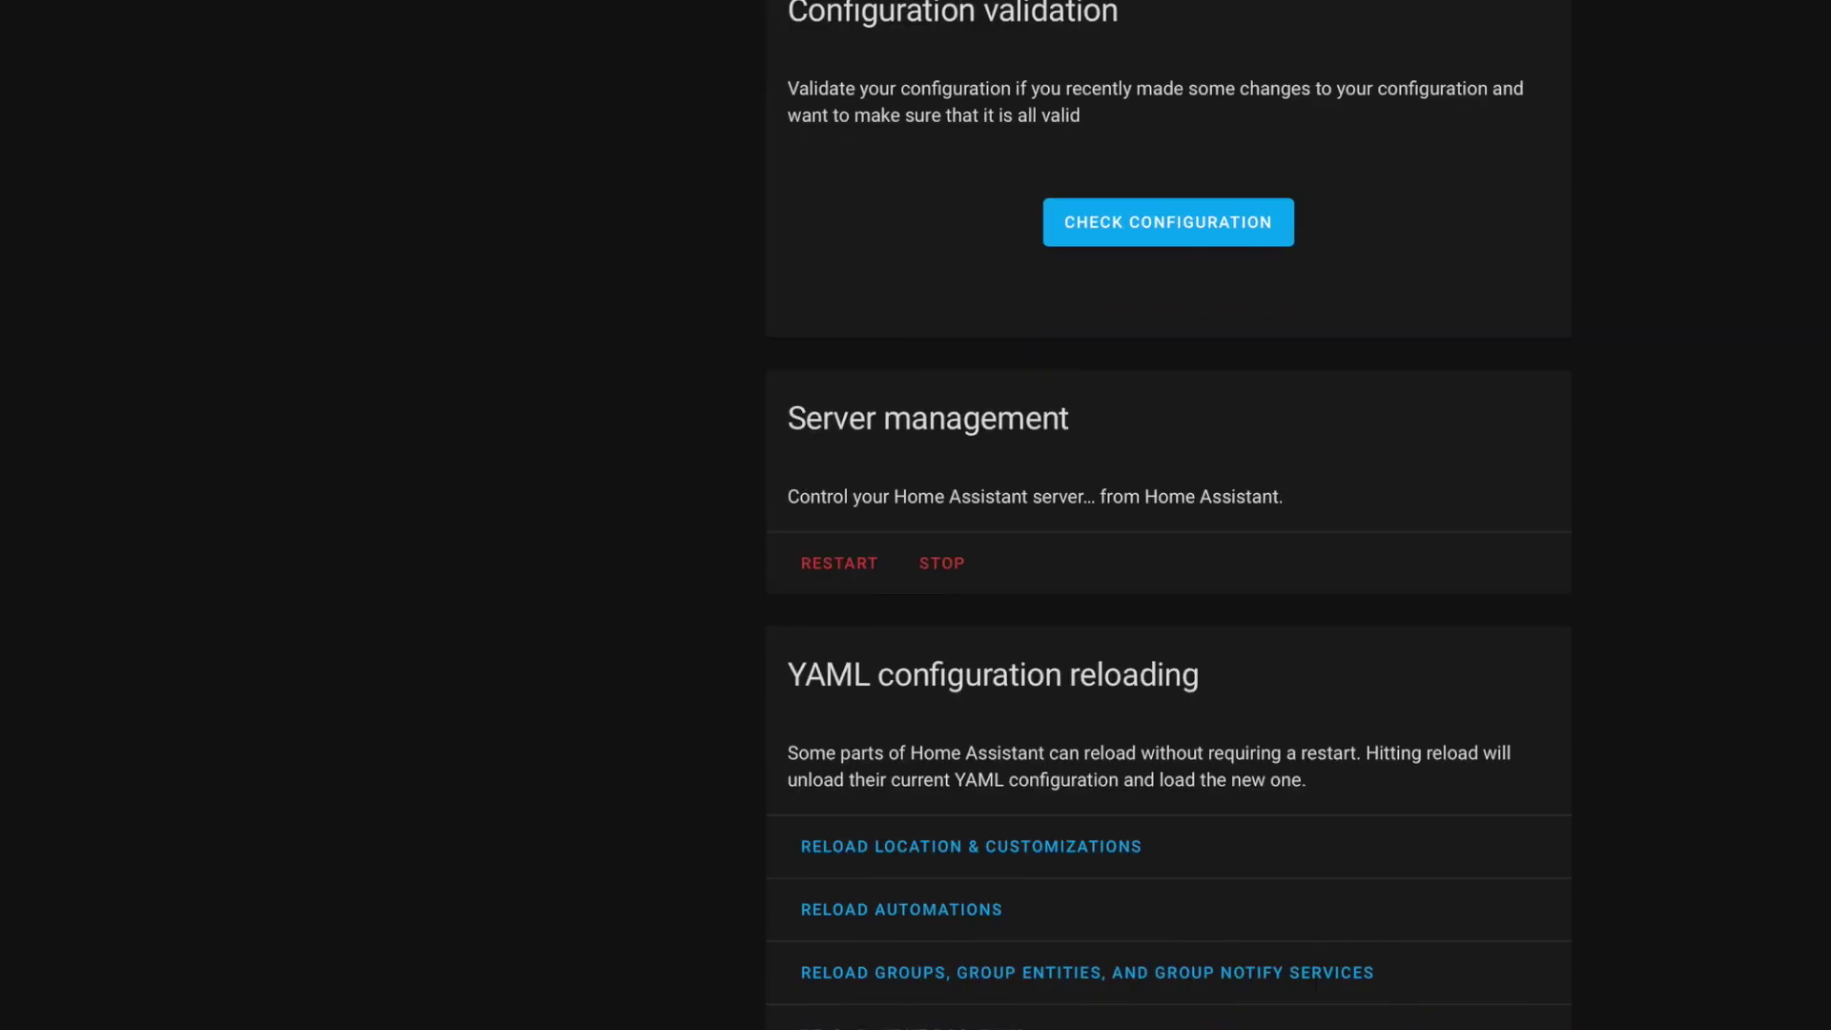
Restart the Home Assistant server, then begin setting up a new integration.
{"action": "left_click", "coordinate": [838, 560]}
{"action": "left_click", "coordinate": [1027, 608]}
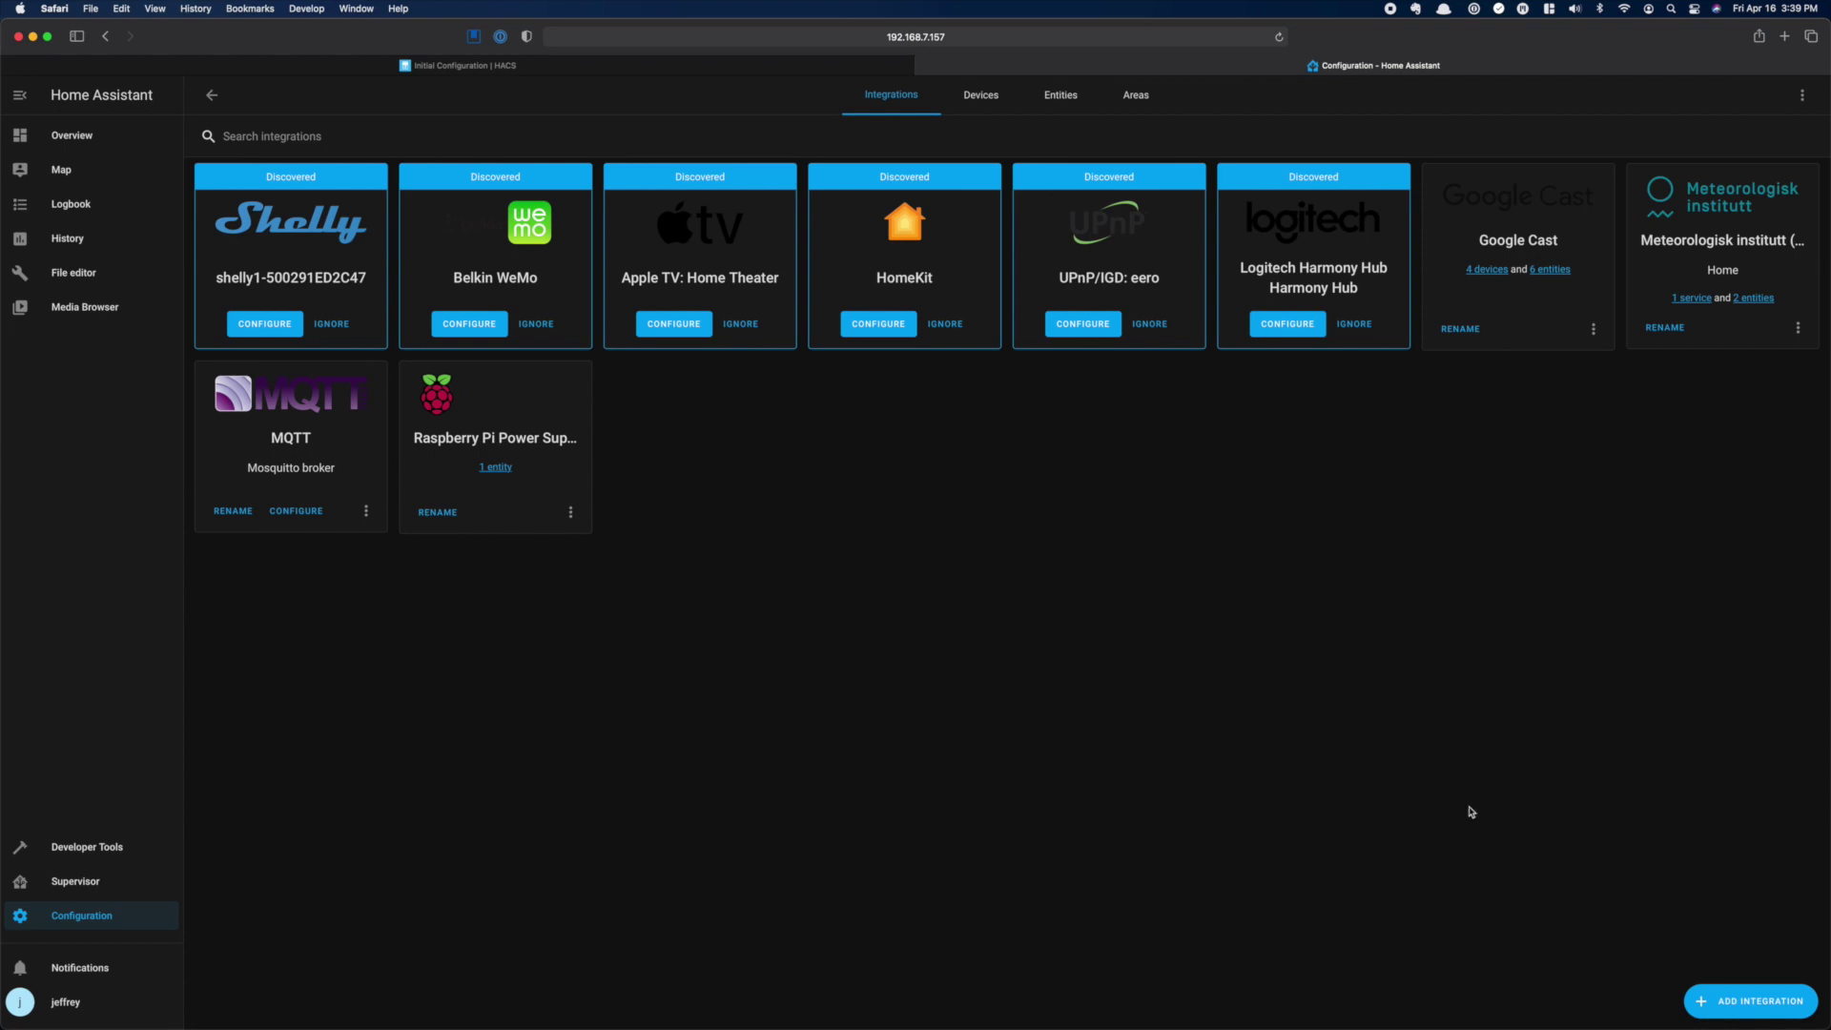
{"action": "left_click", "coordinate": [1741, 1007]}
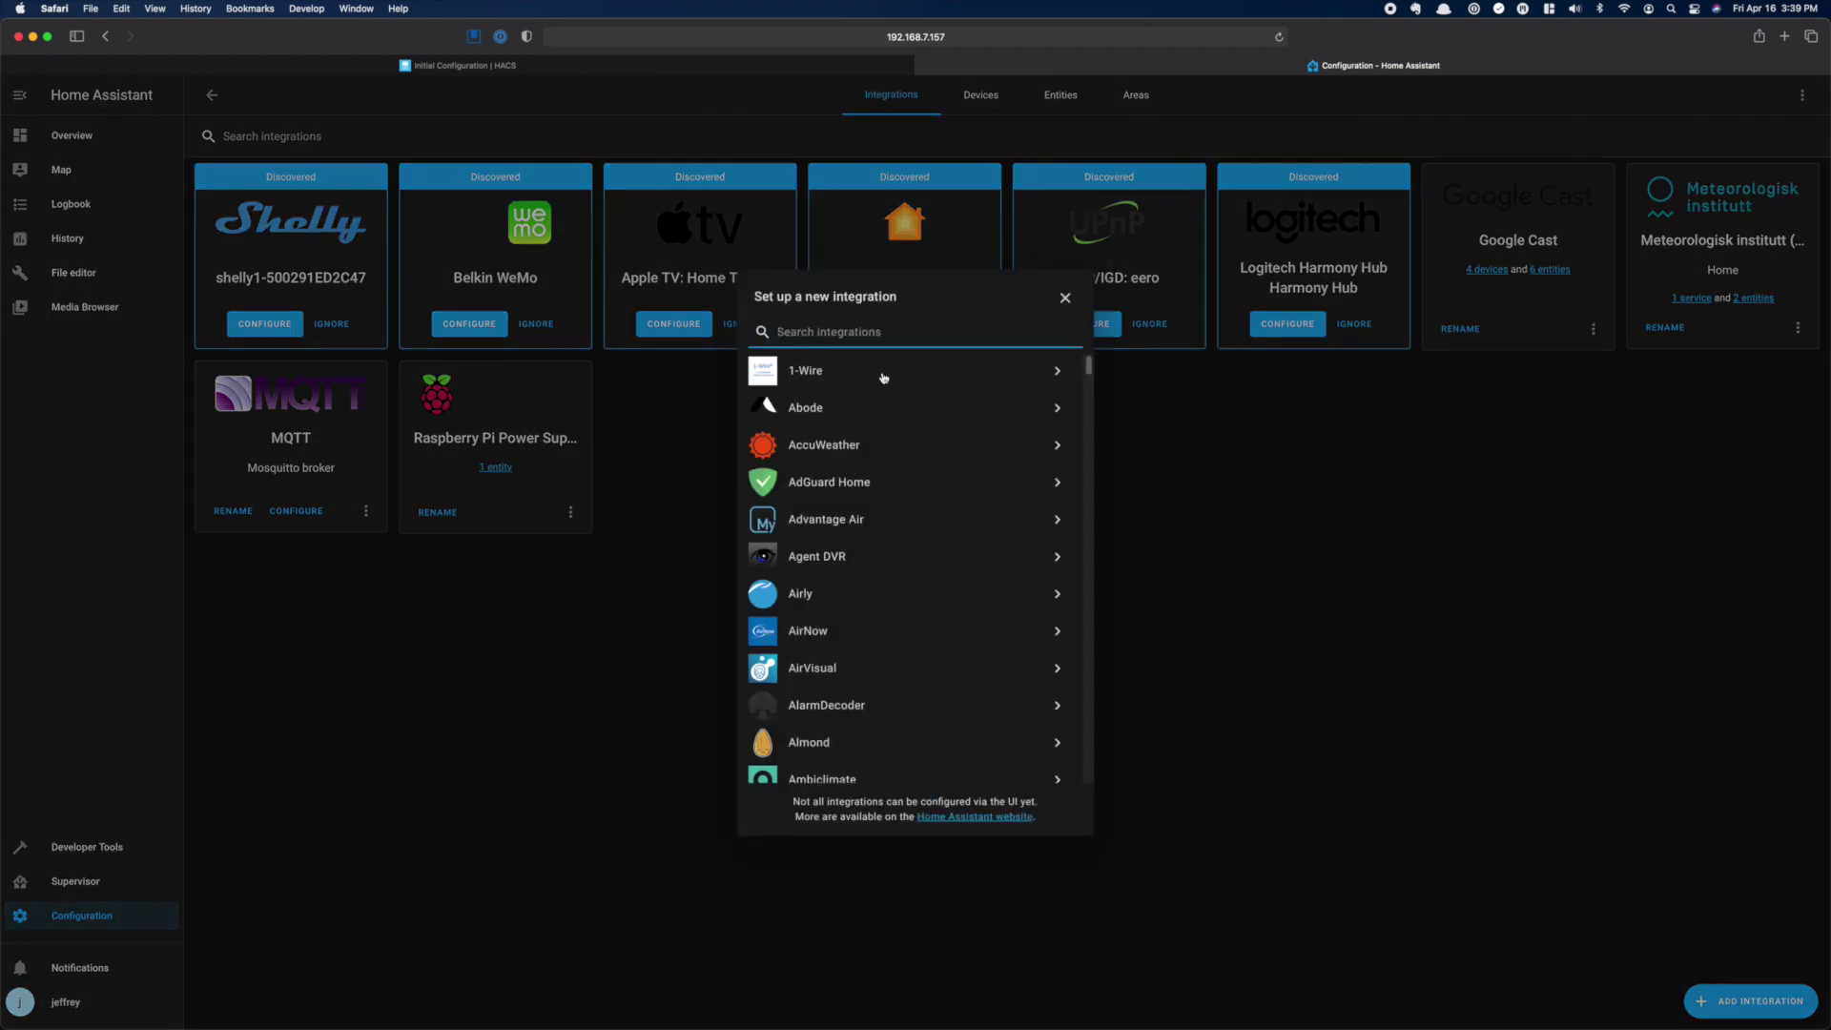
Add the HACS integration, accept all four acknowledgements, and copy the GitHub activation key.
{"action": "type", "text": "HA"}
{"action": "left_click", "coordinate": [948, 370]}
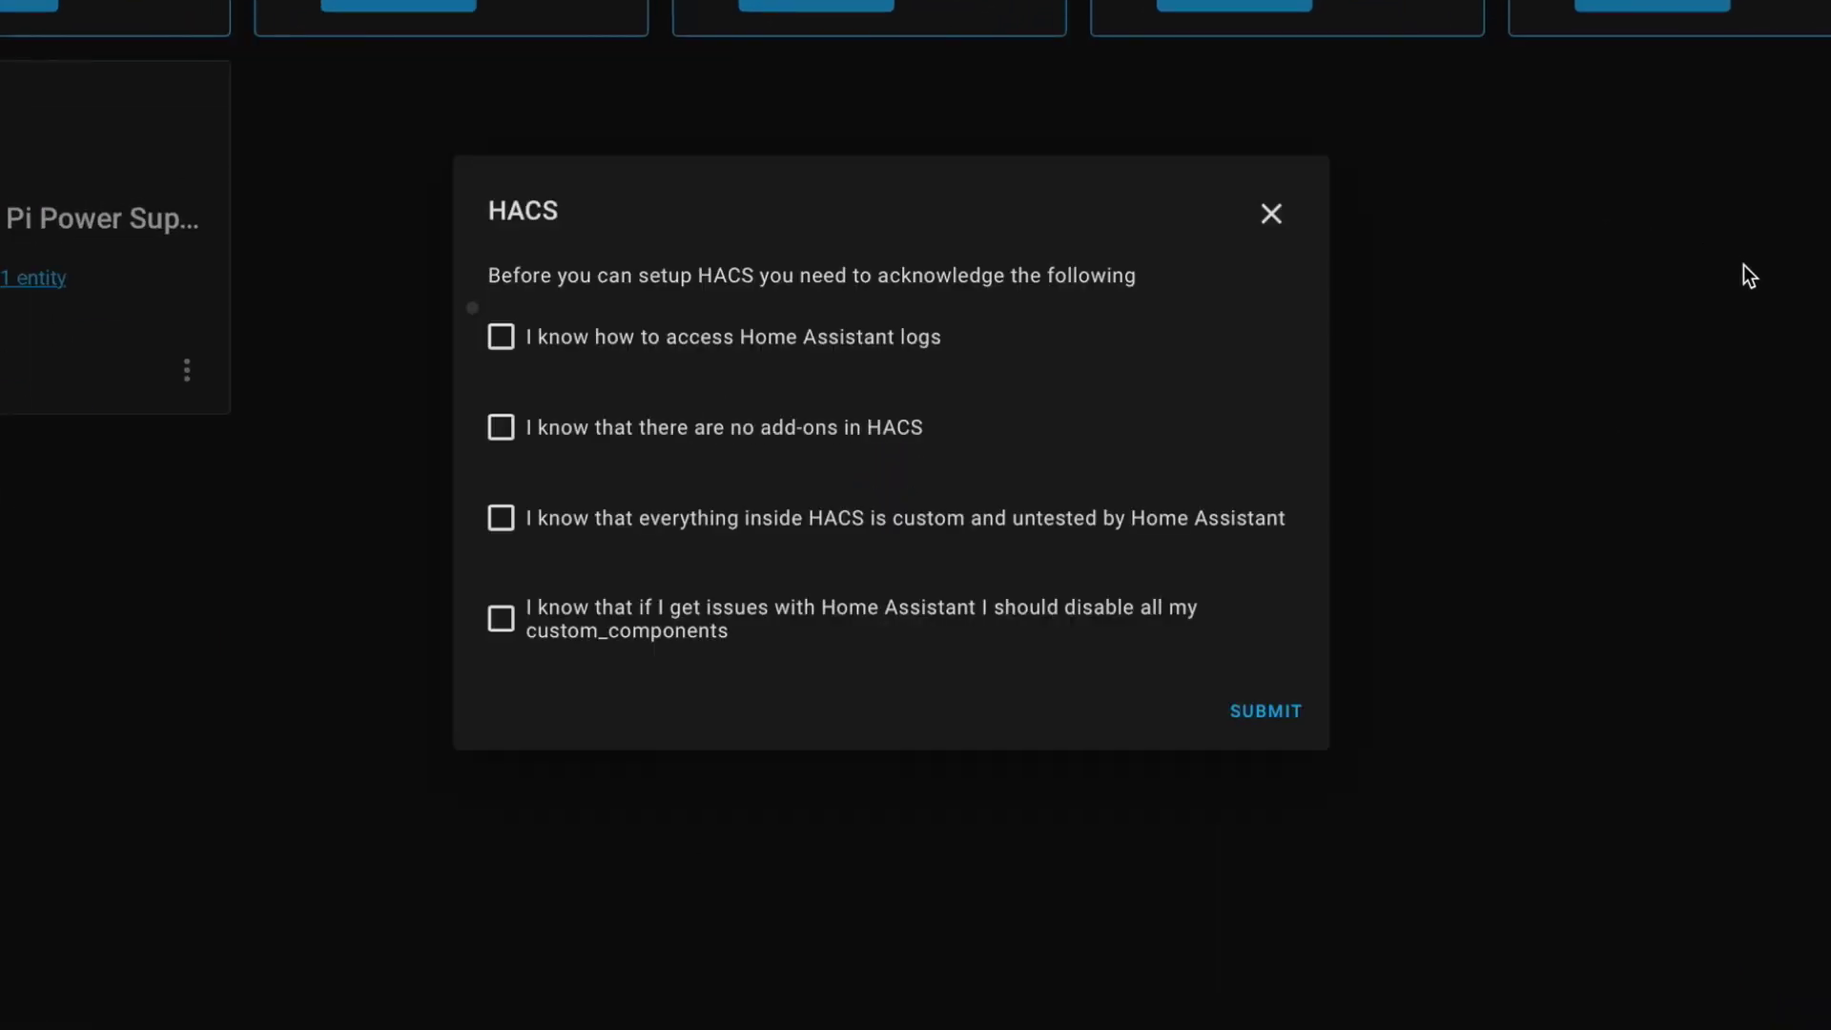
{"action": "left_click", "coordinate": [500, 339]}
{"action": "left_click", "coordinate": [504, 428]}
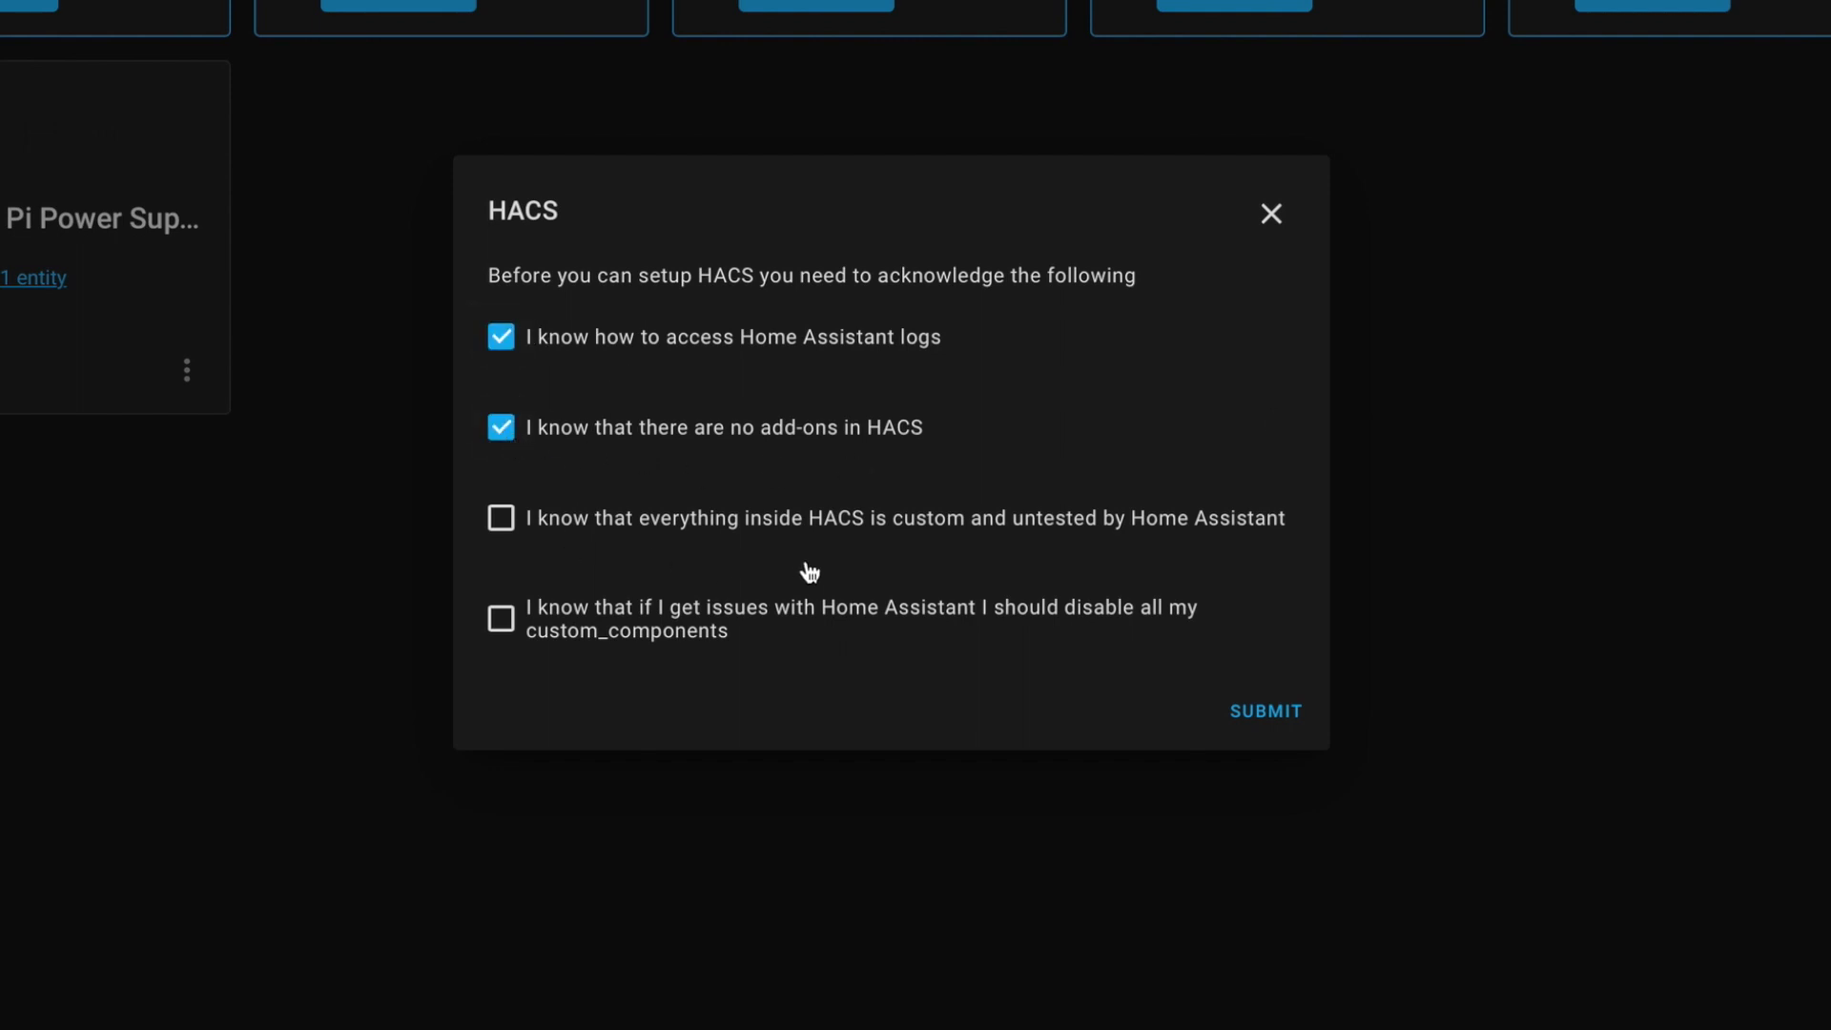
{"action": "left_click", "coordinate": [553, 530]}
{"action": "left_click", "coordinate": [502, 620]}
{"action": "key", "text": "Return"}
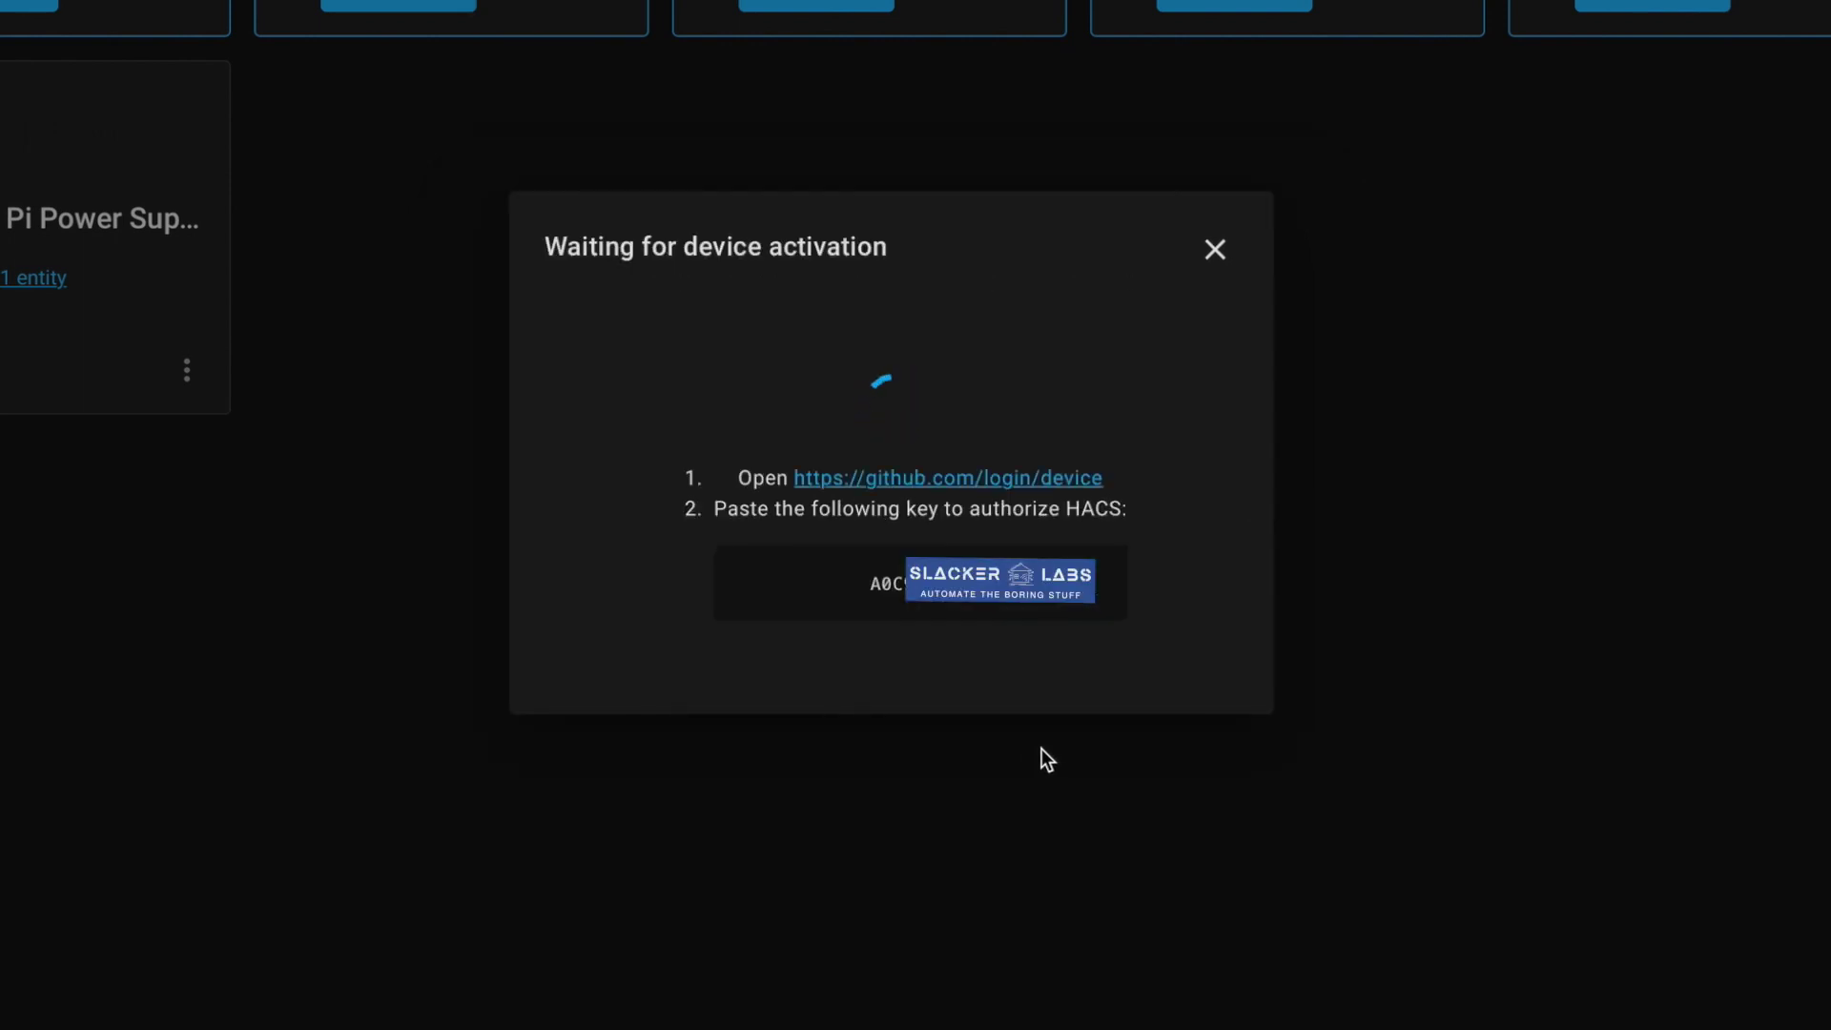
{"action": "double_click", "coordinate": [884, 583]}
Open the GitHub device login page and sign in with the saved credentials.
{"action": "left_click", "coordinate": [1043, 486]}
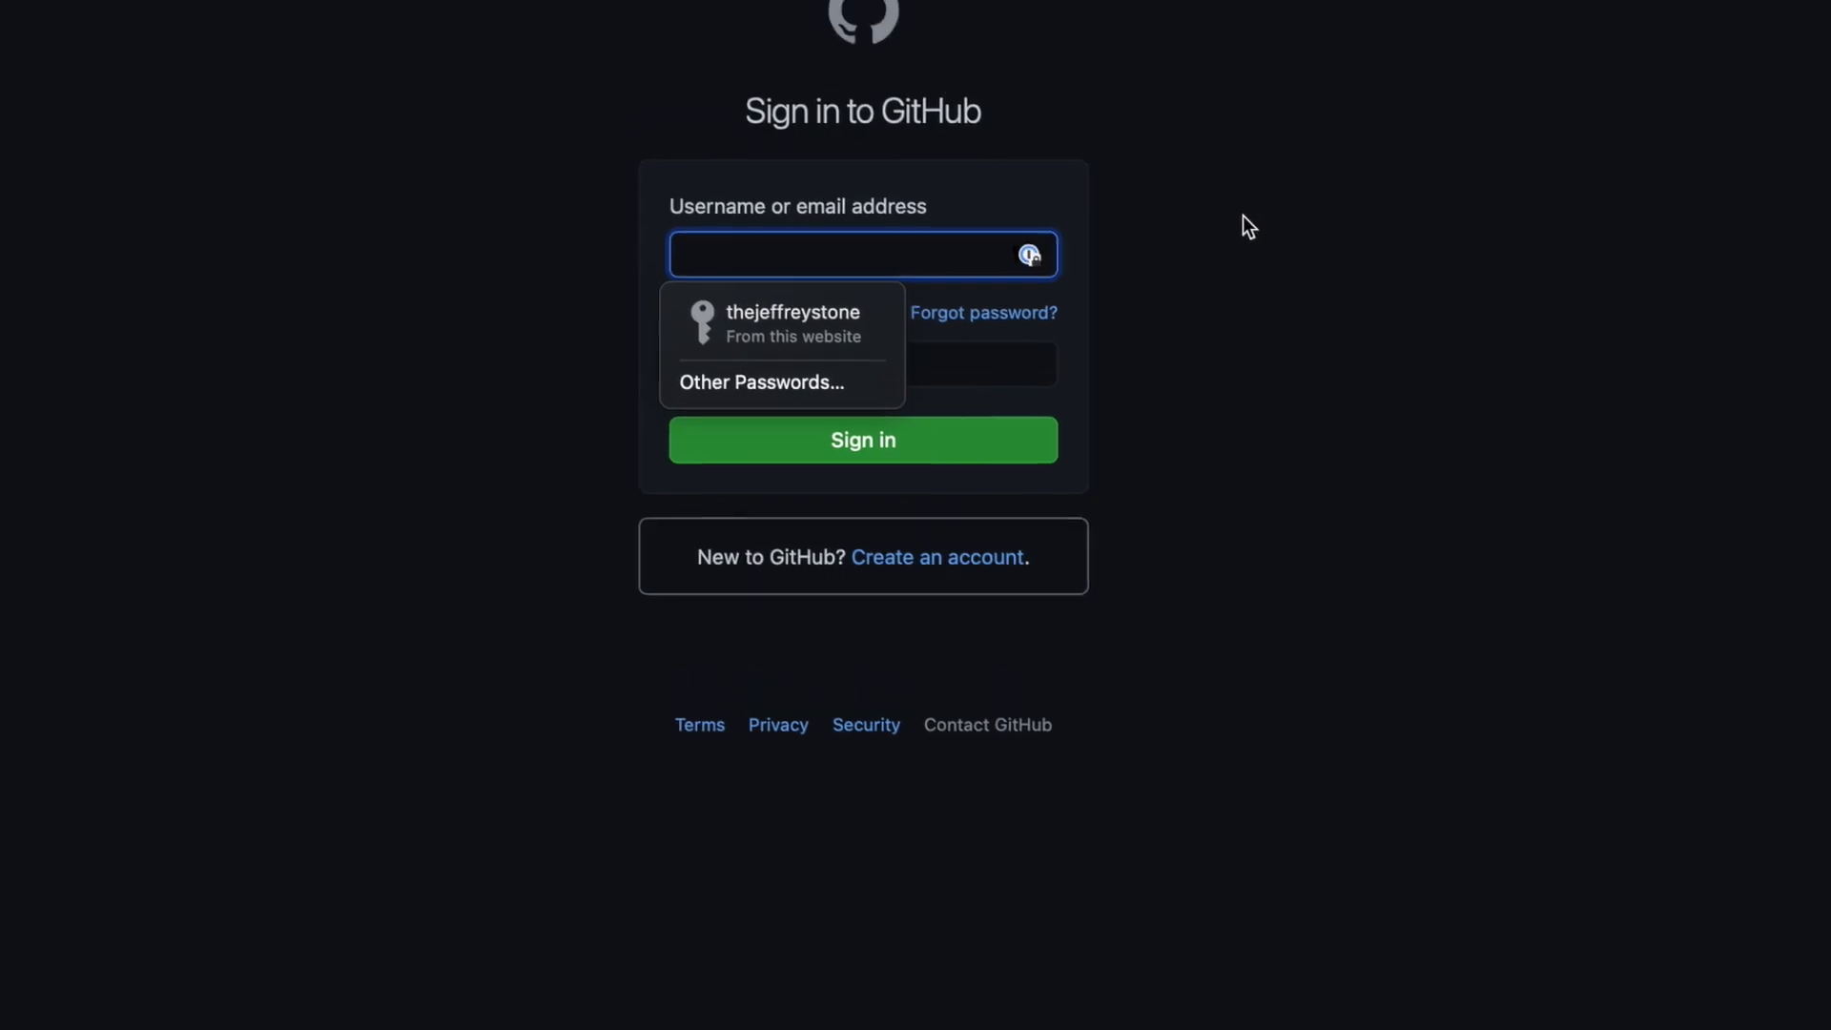
{"action": "left_click", "coordinate": [787, 393]}
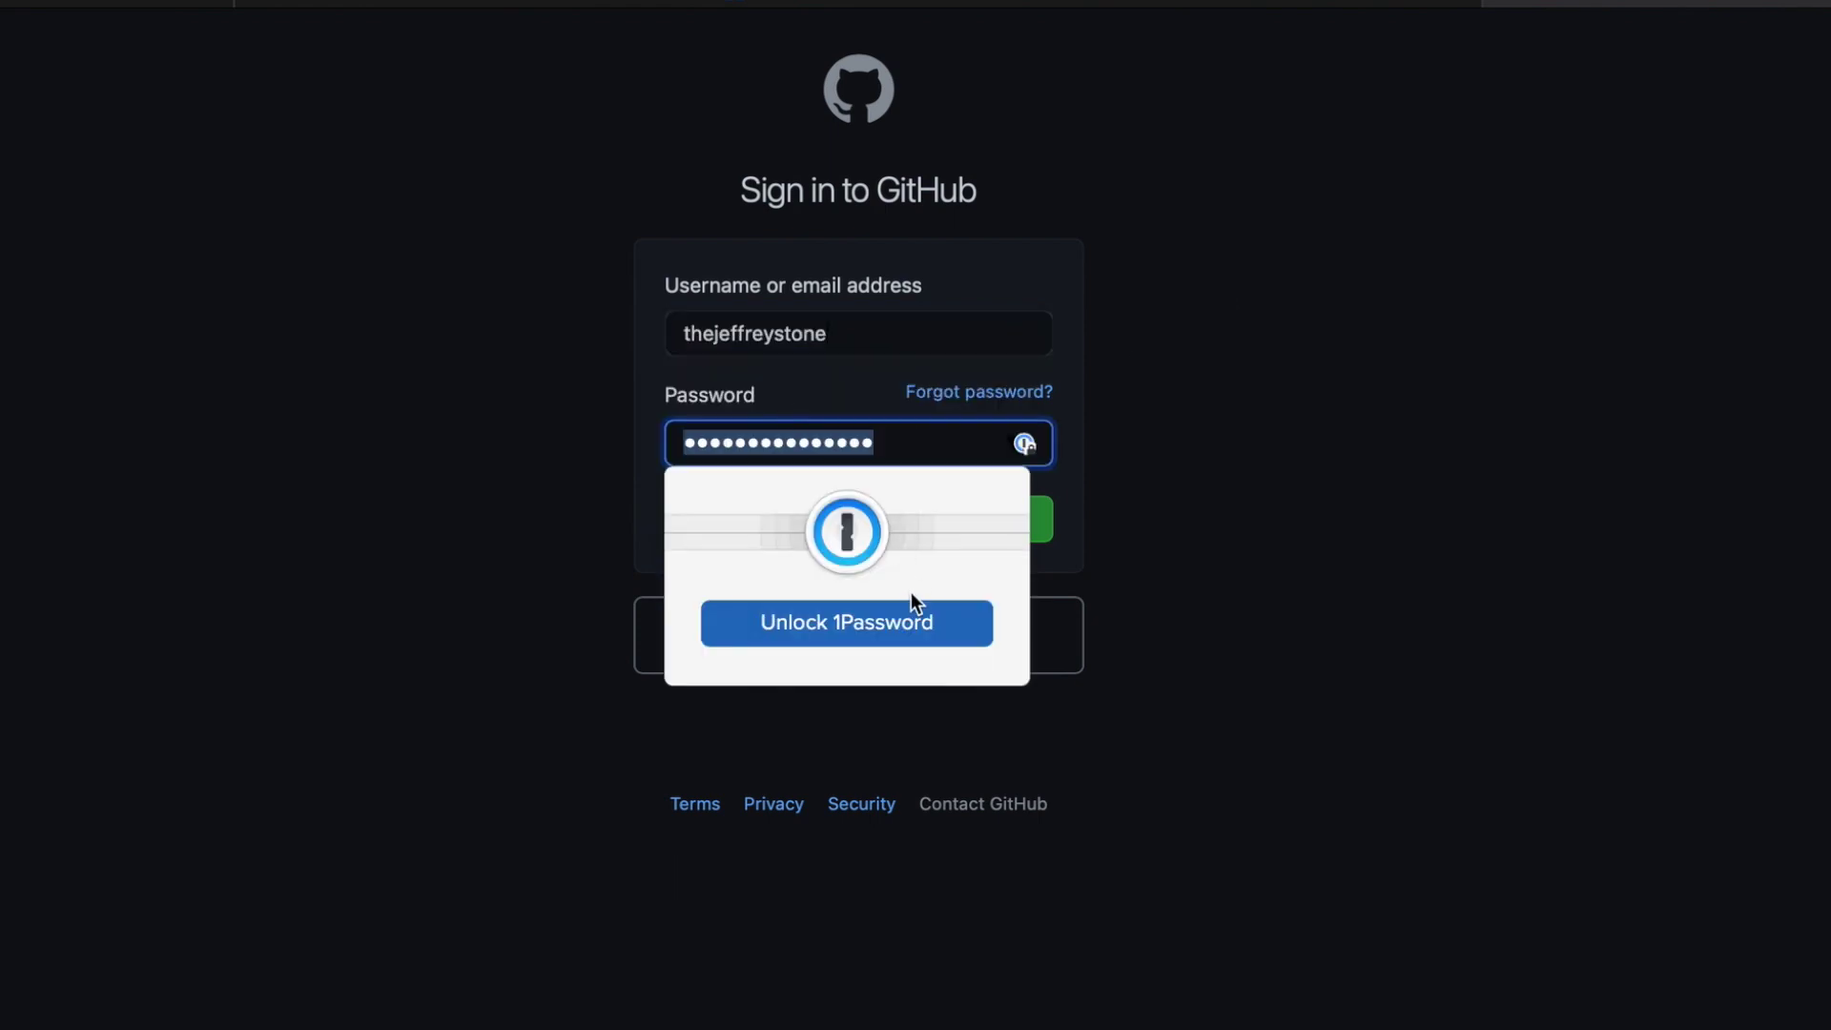
{"action": "left_click", "coordinate": [1056, 521]}
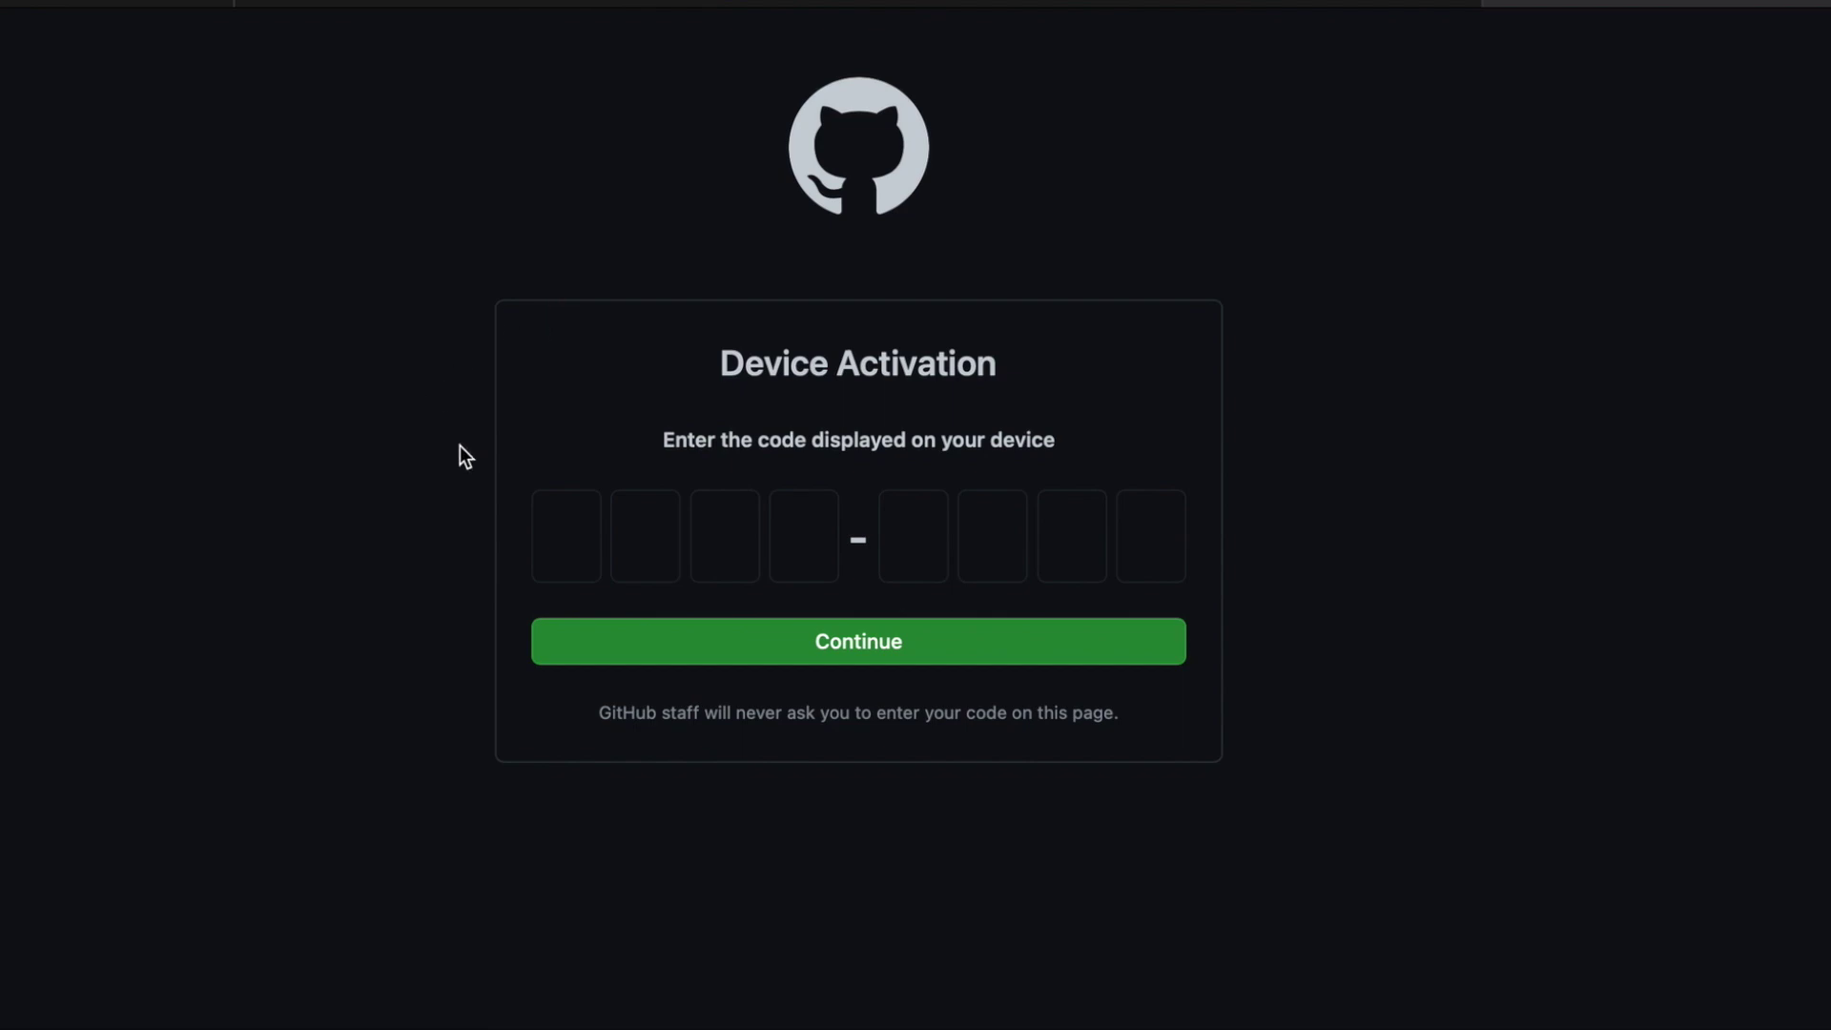
Paste the HACS activation code on GitHub and authorize hacs for the account.
{"action": "left_click", "coordinate": [576, 535]}
{"action": "key", "text": "super+v"}
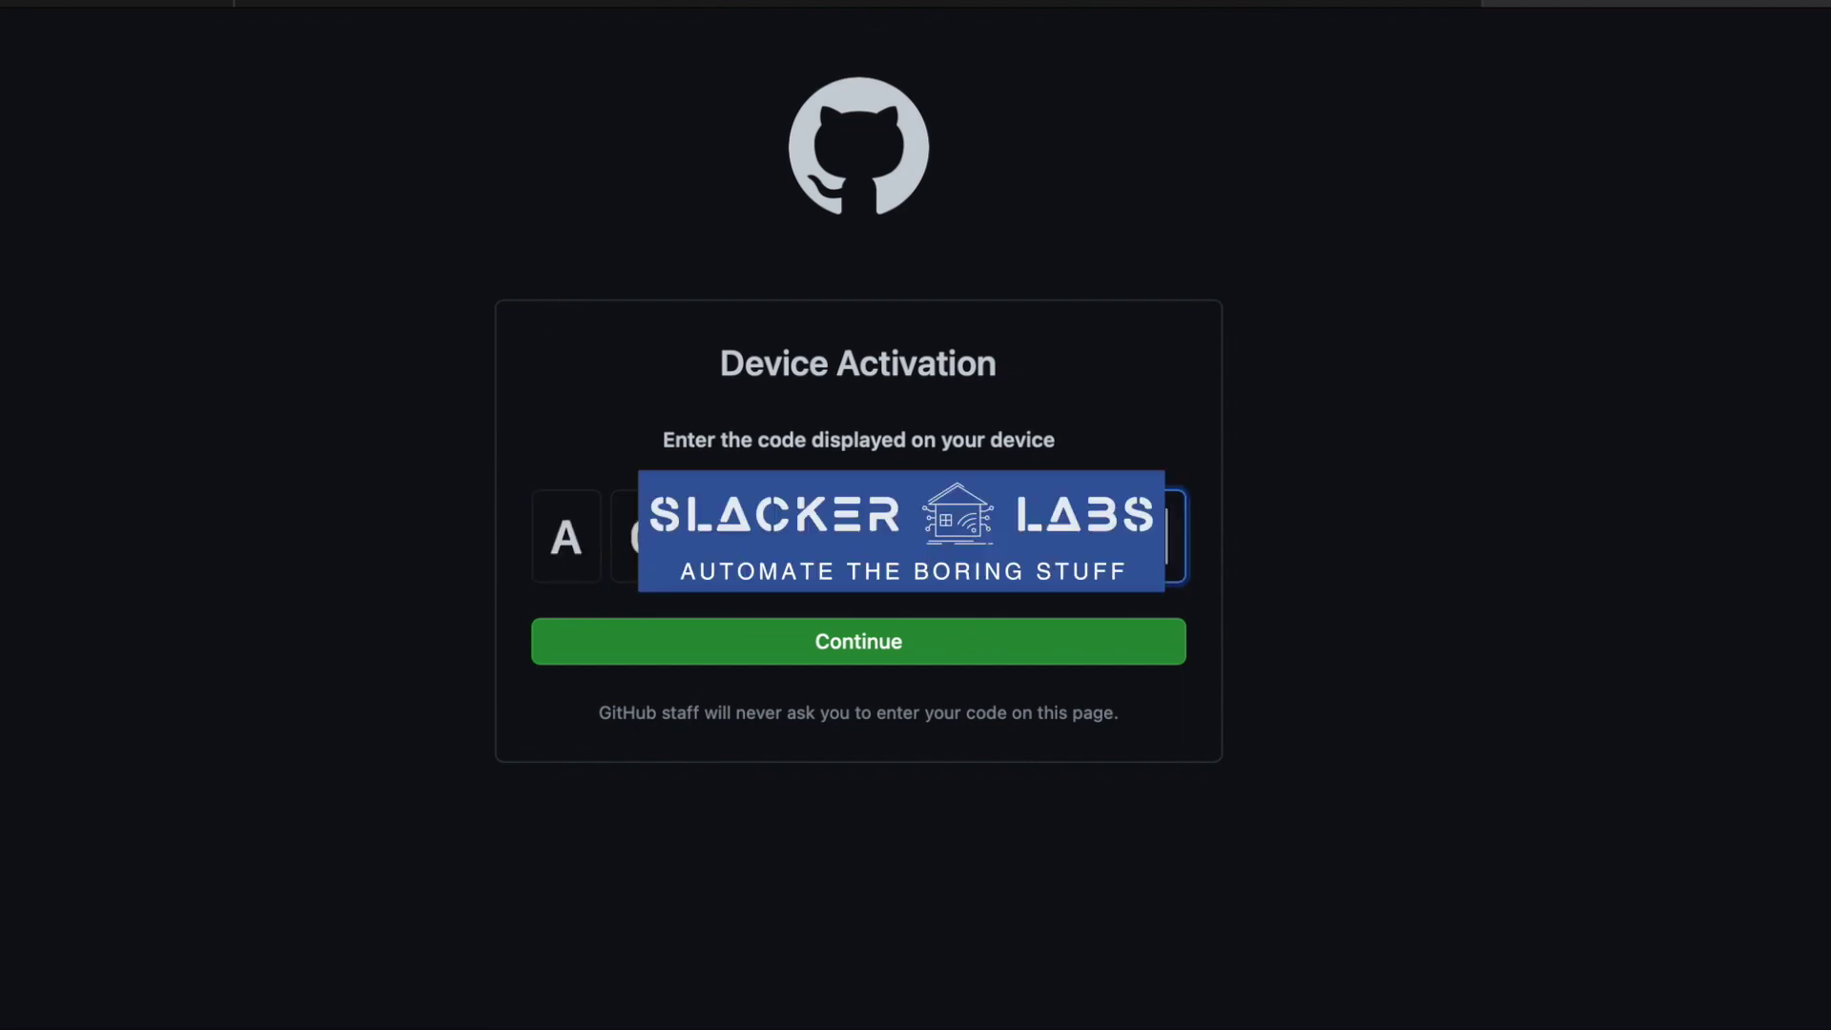
{"action": "left_click", "coordinate": [1042, 665]}
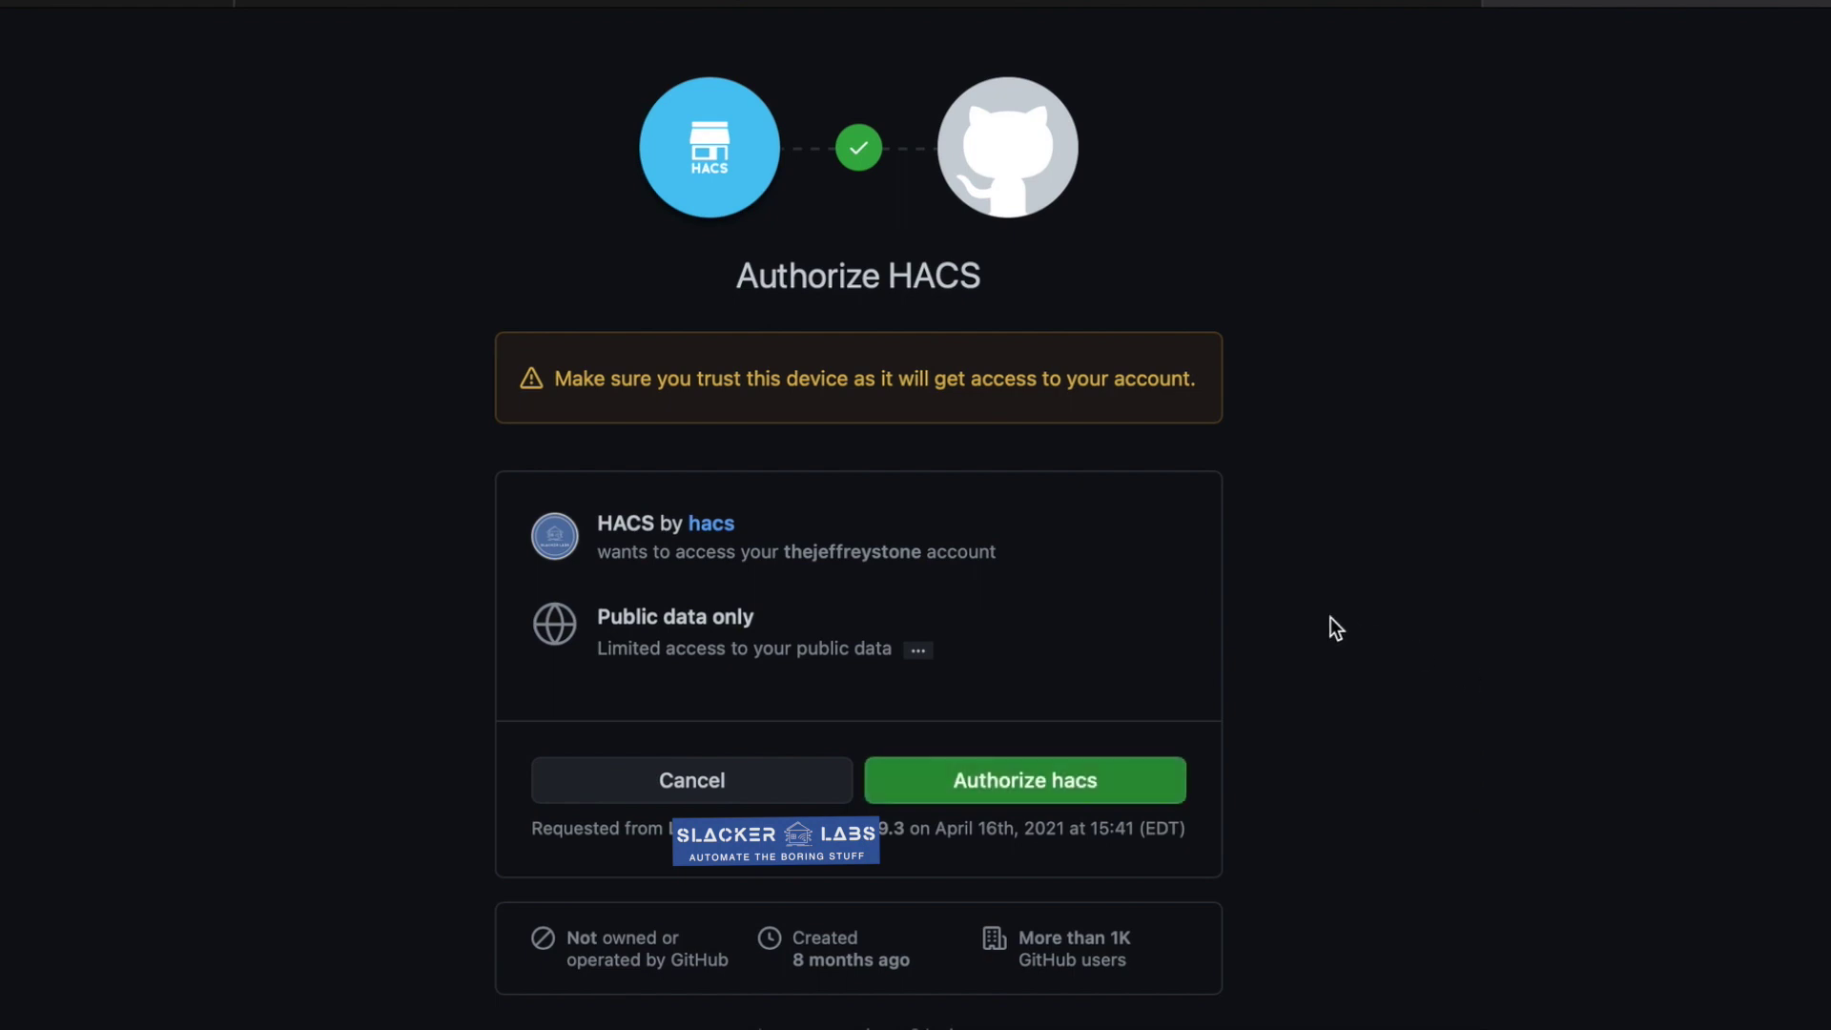
{"action": "left_click", "coordinate": [1078, 783]}
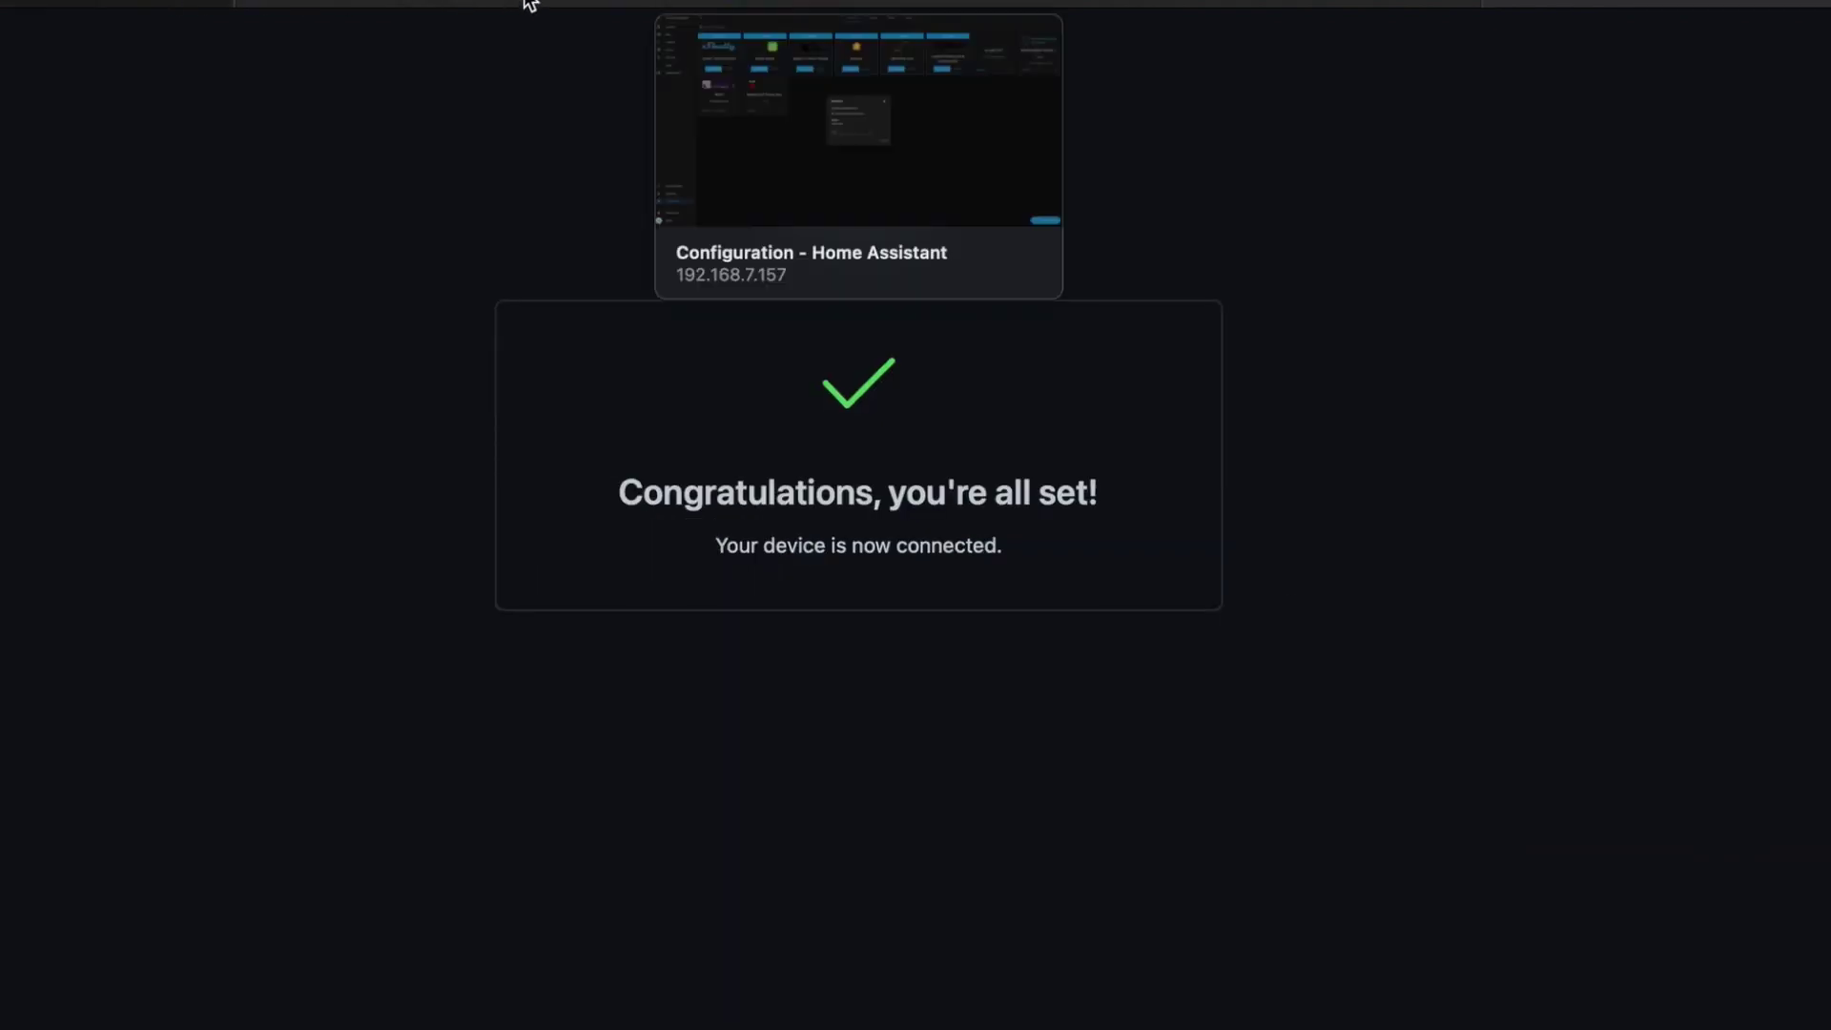
{"action": "left_click", "coordinate": [524, 5]}
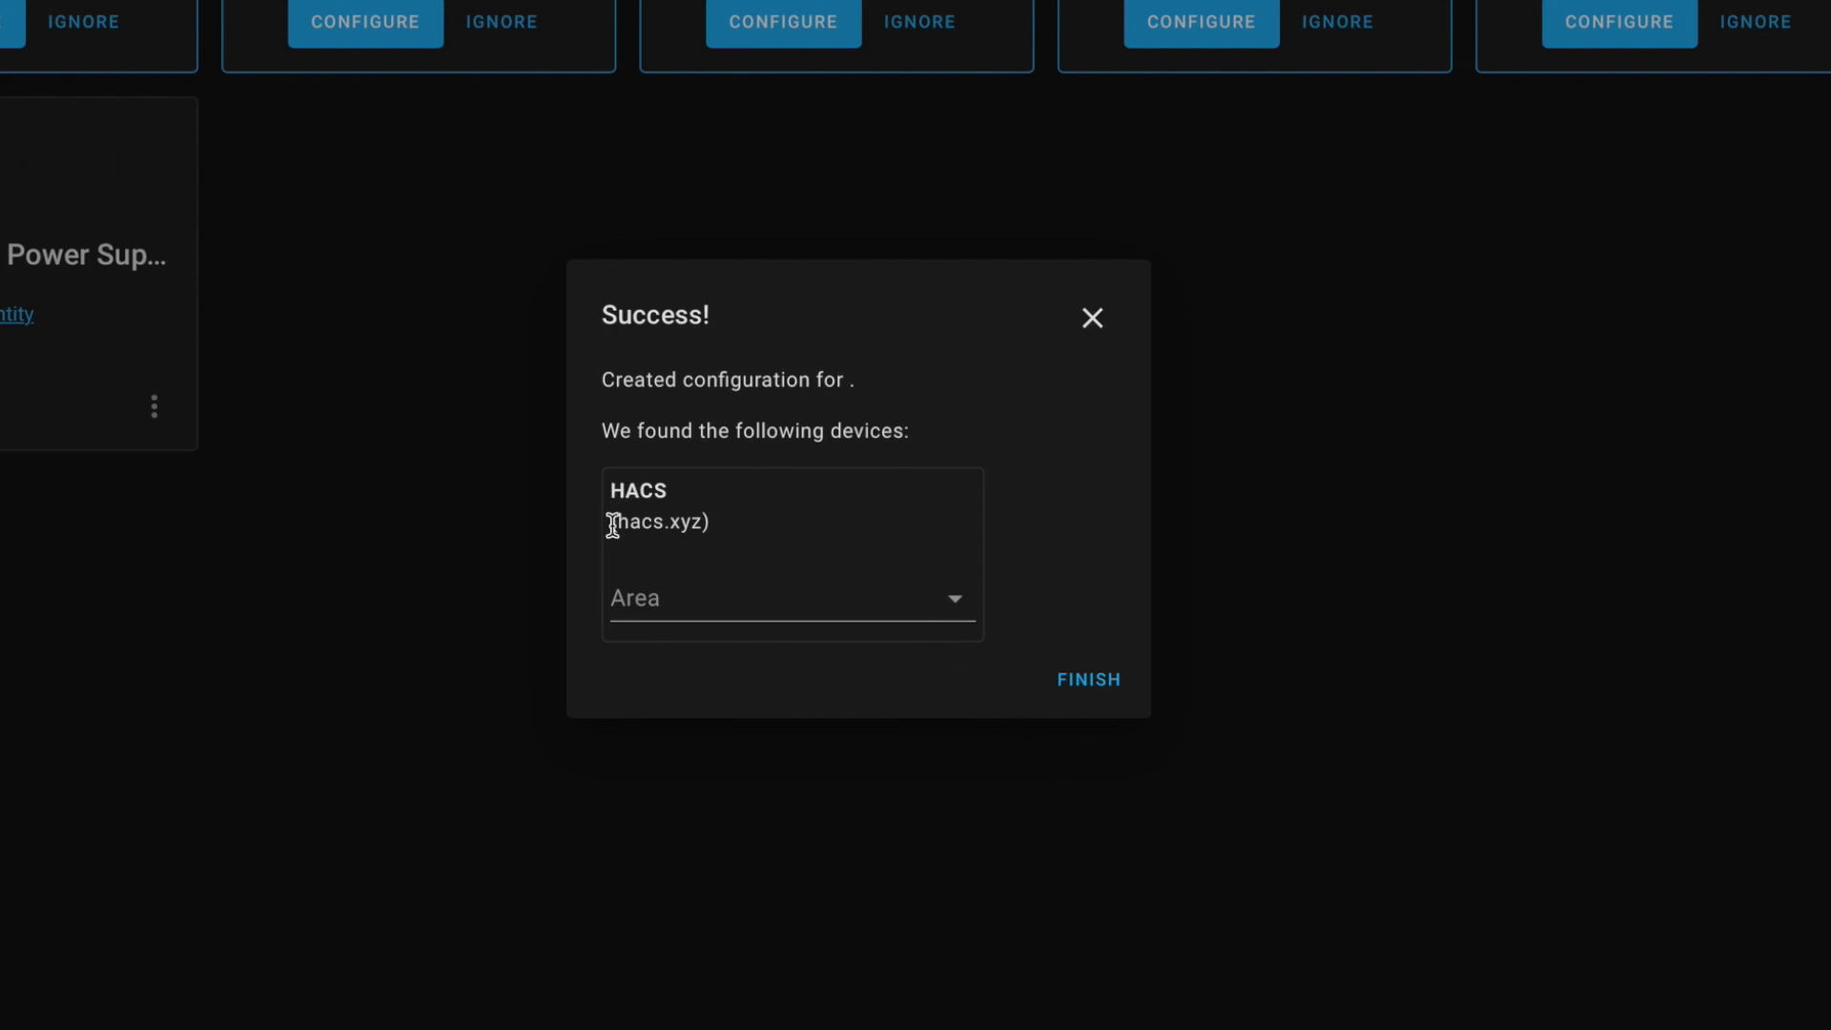
Dismiss the HACS success message and go to the HACS Integrations list.
{"action": "left_click", "coordinate": [1088, 678]}
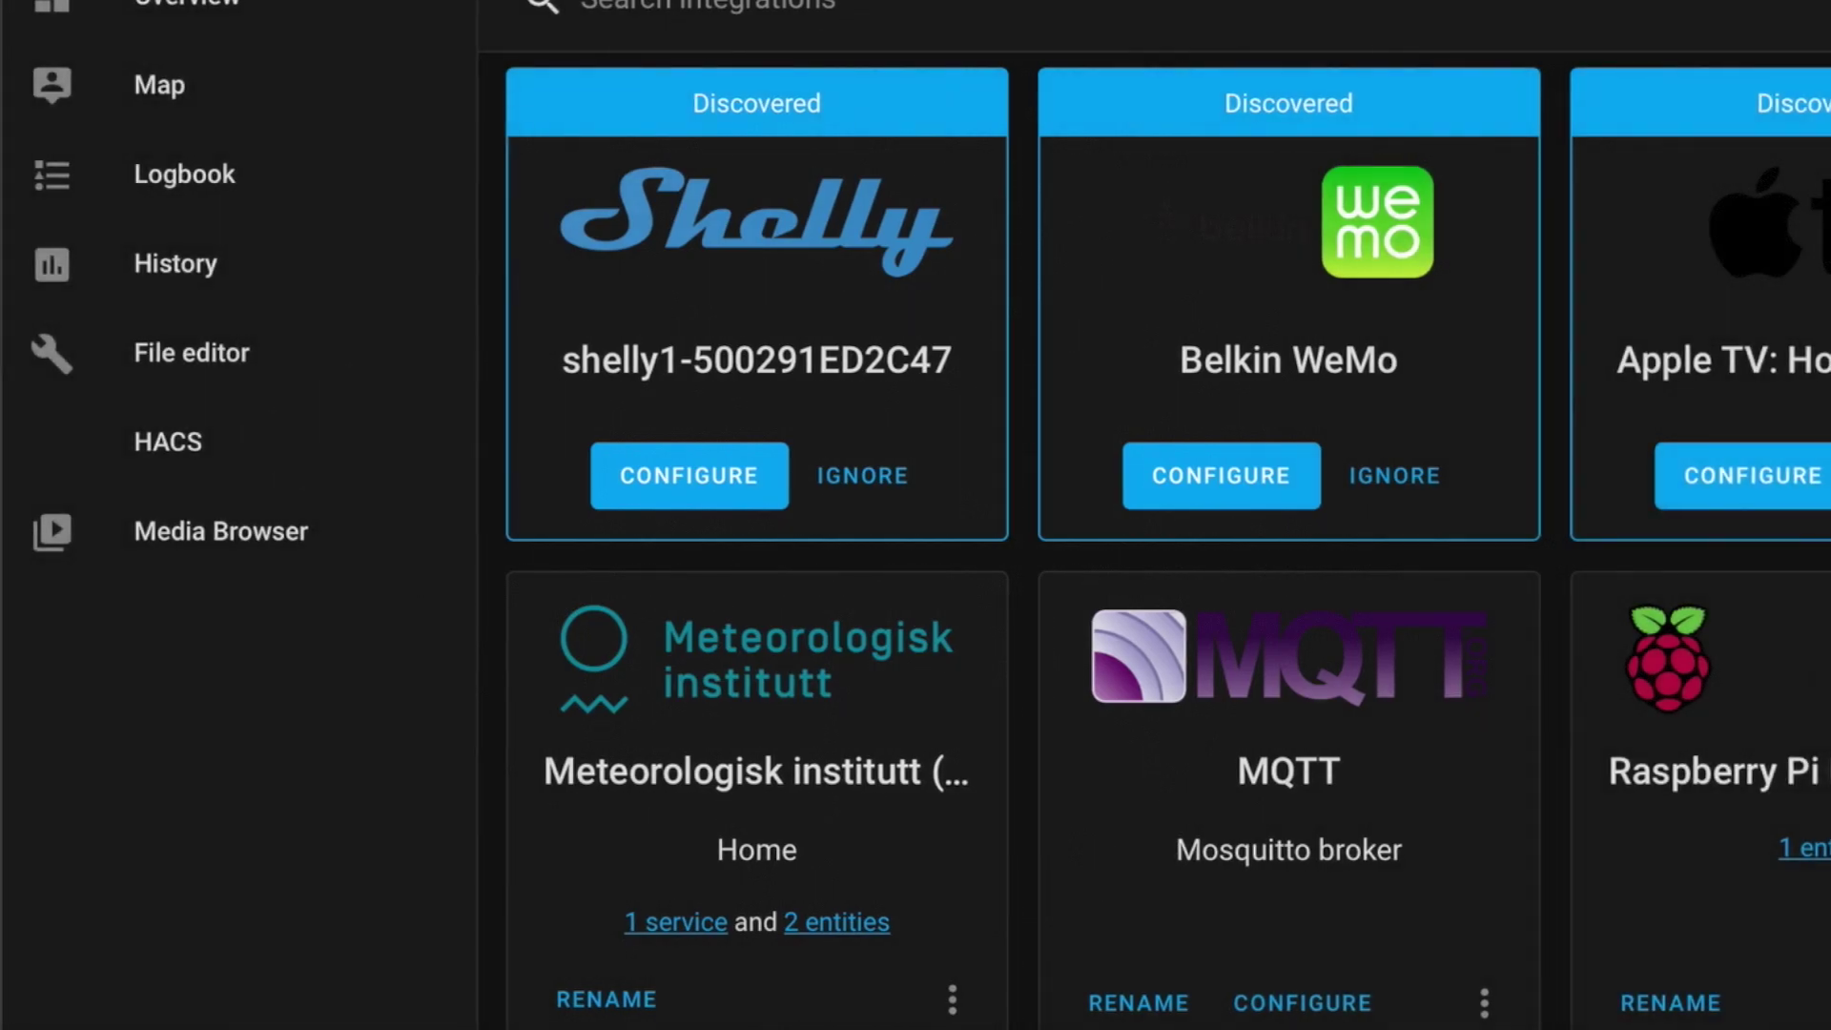
{"action": "left_click", "coordinate": [176, 477]}
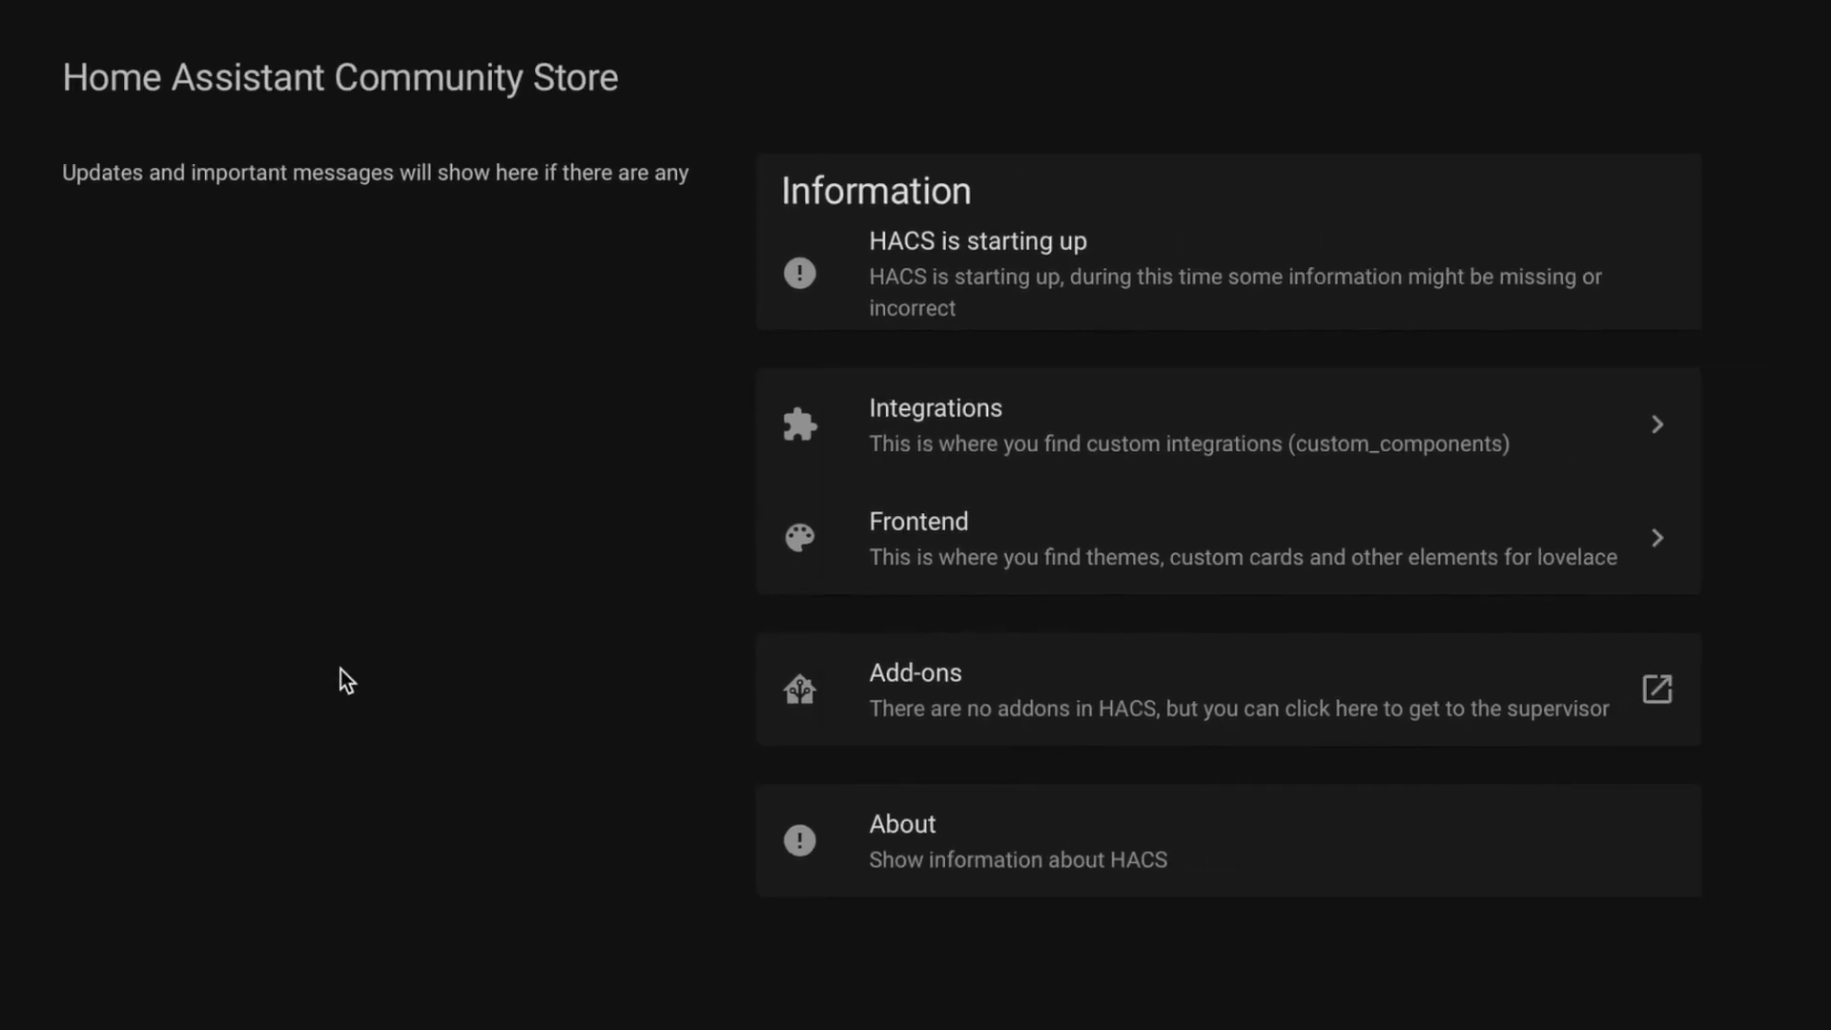
{"action": "left_click", "coordinate": [1520, 421]}
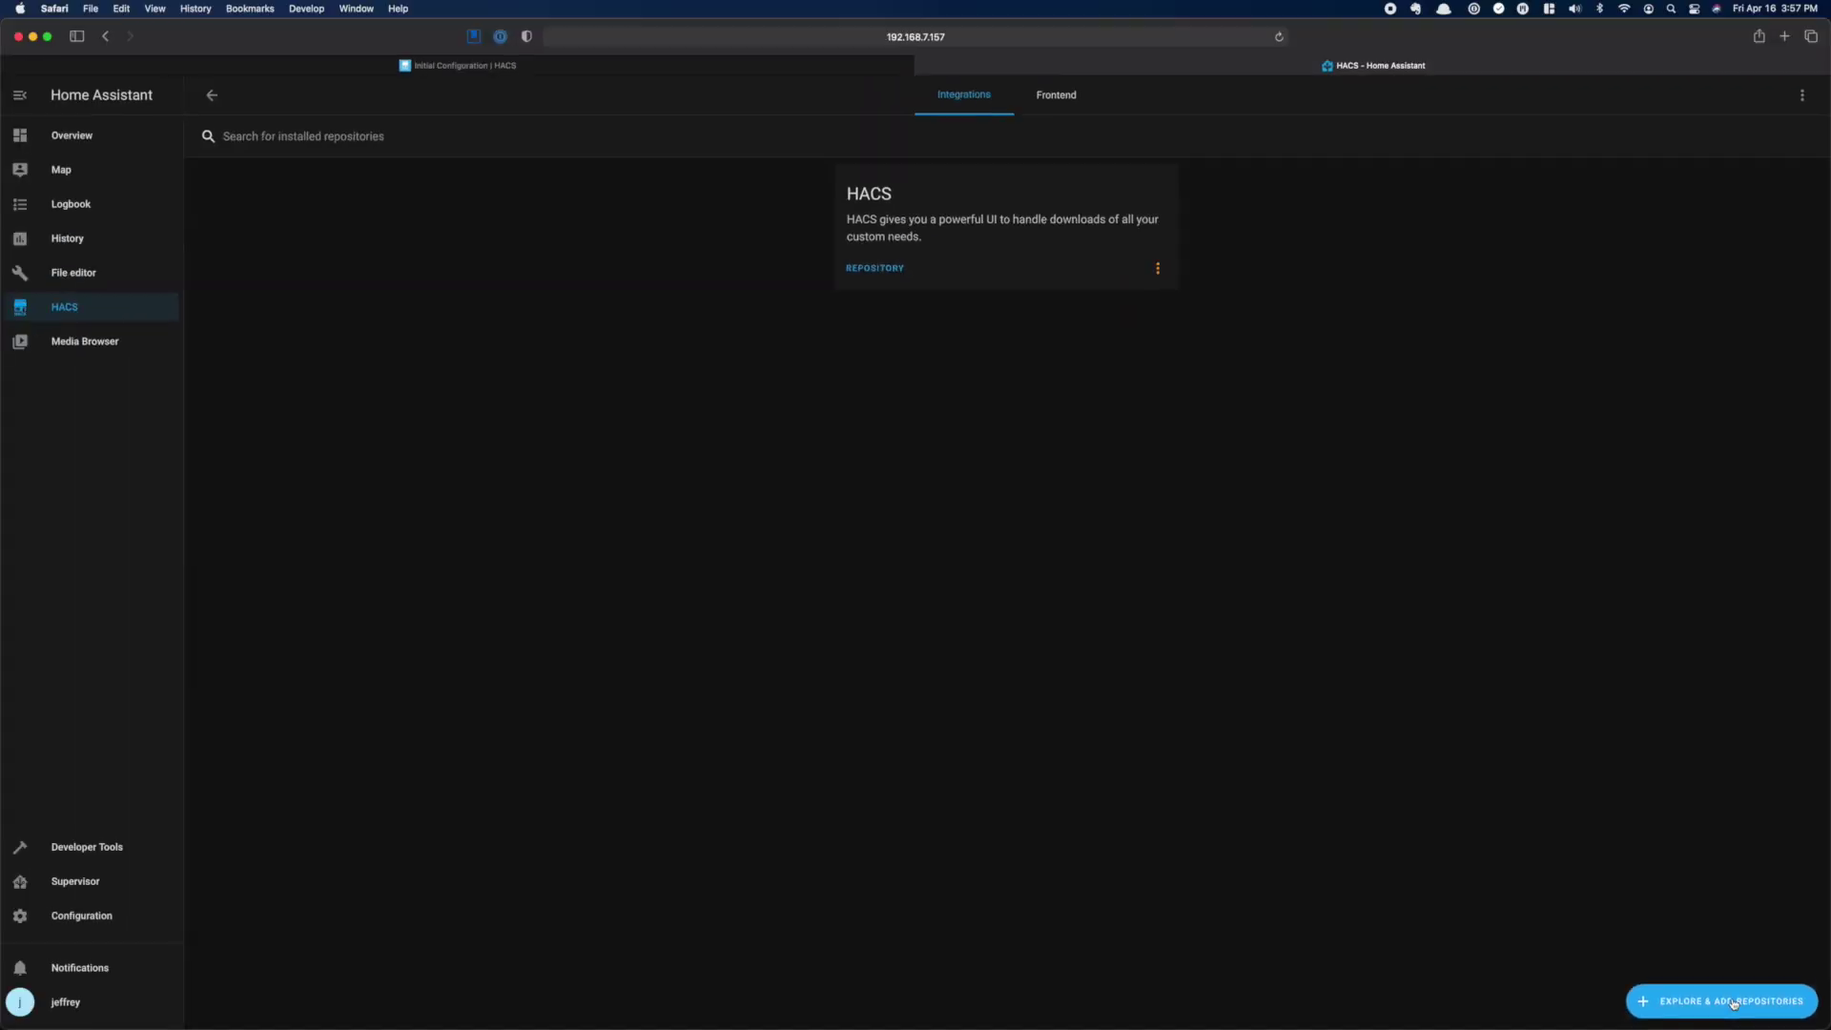
Search HACS repositories for 'alexa' and install Alexa Media Player v3.8.6.
{"action": "left_click", "coordinate": [1733, 1003]}
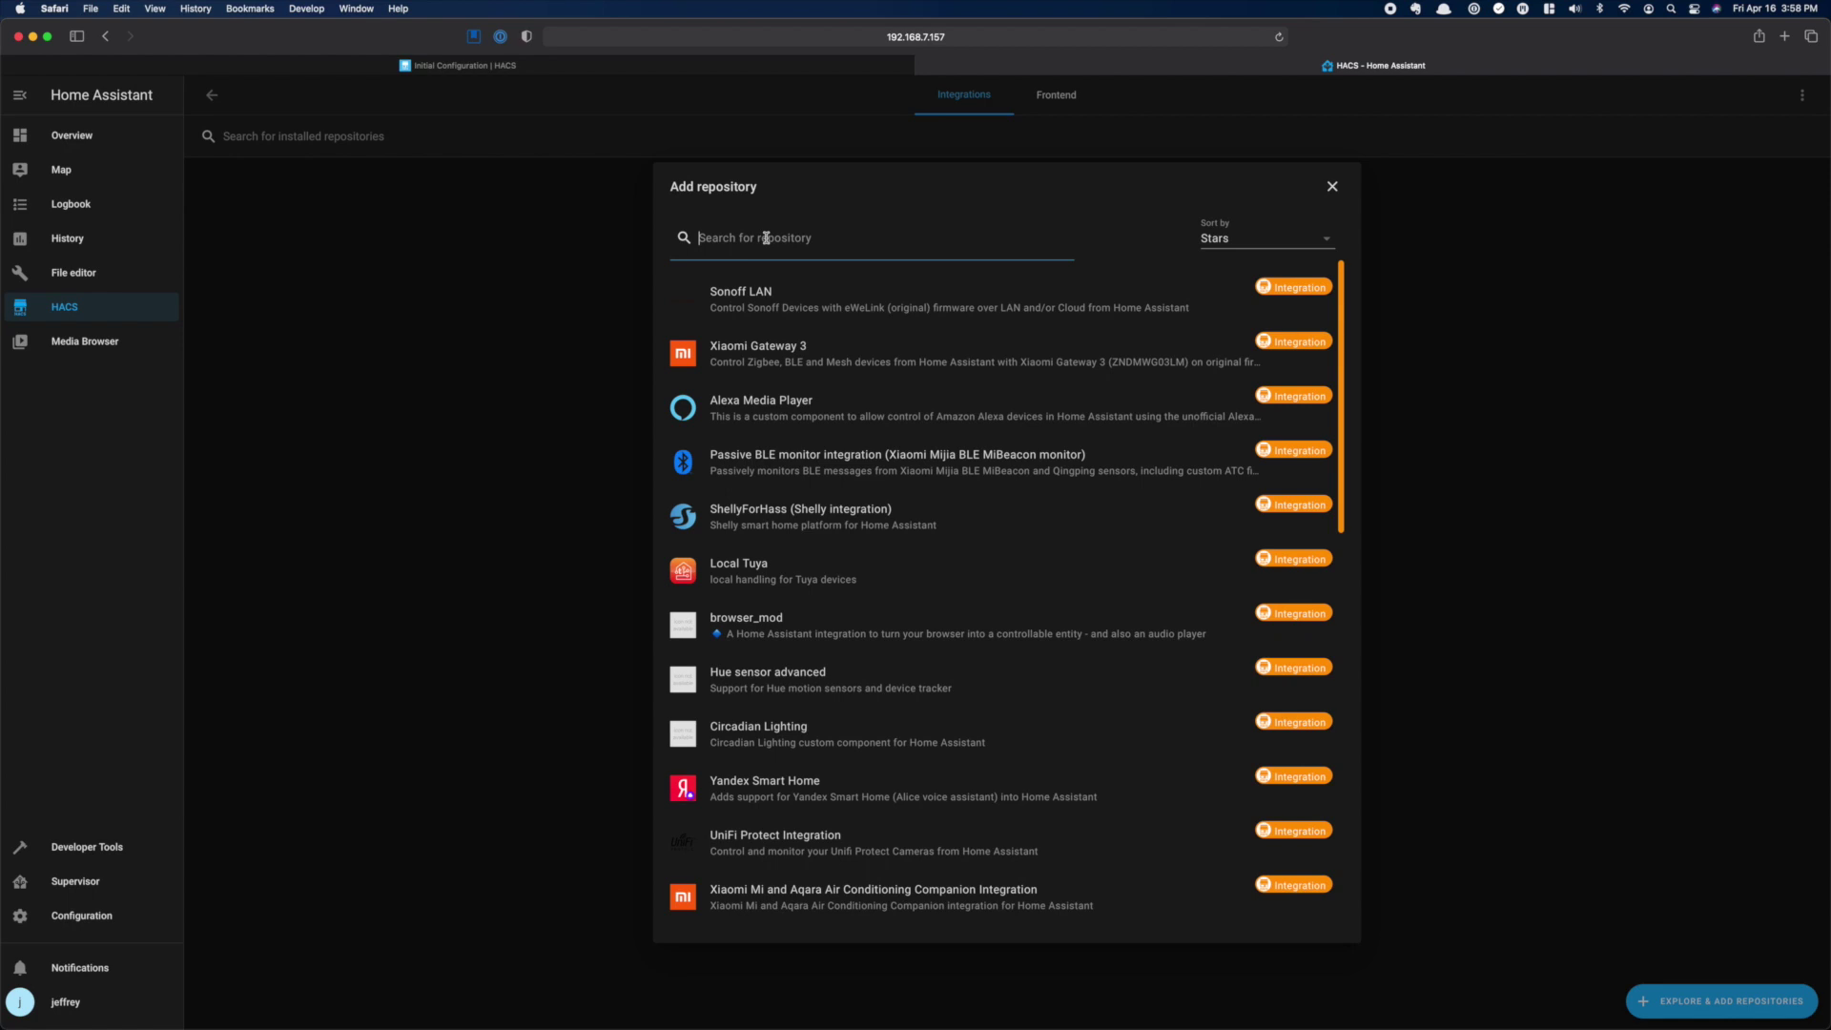
{"action": "type", "text": "alexa"}
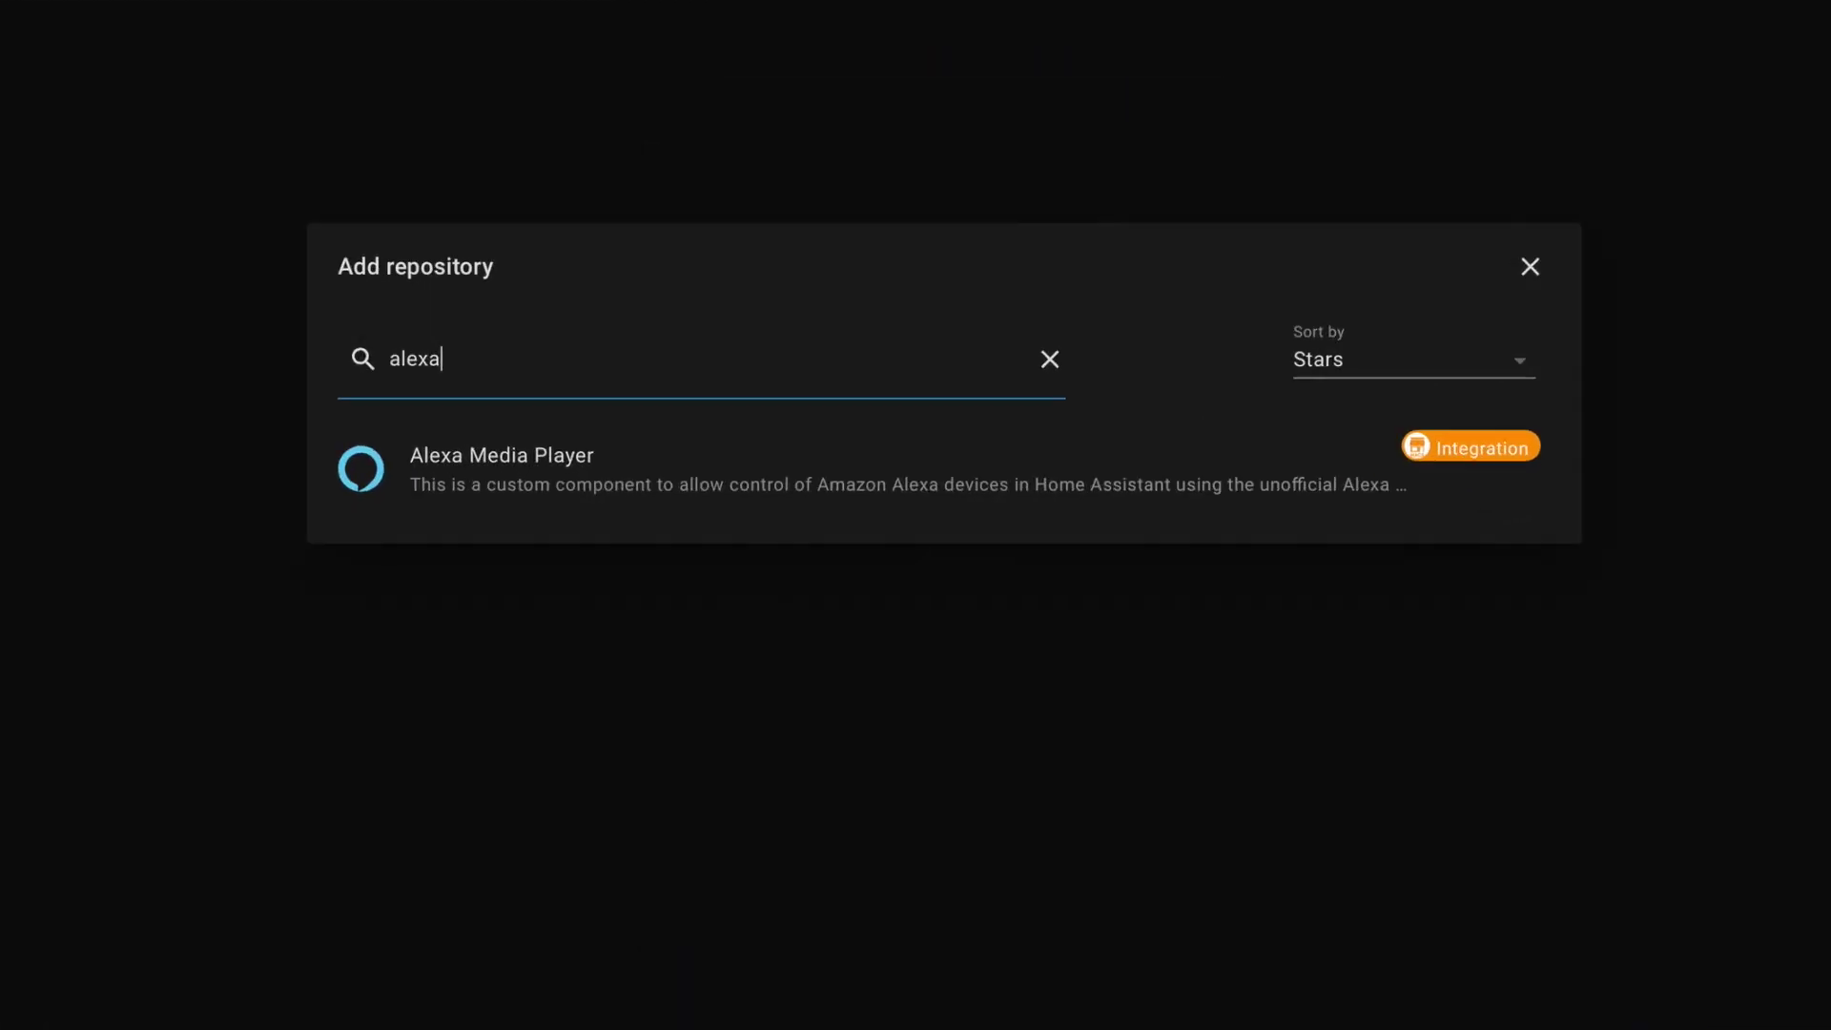
{"action": "left_click", "coordinate": [523, 488]}
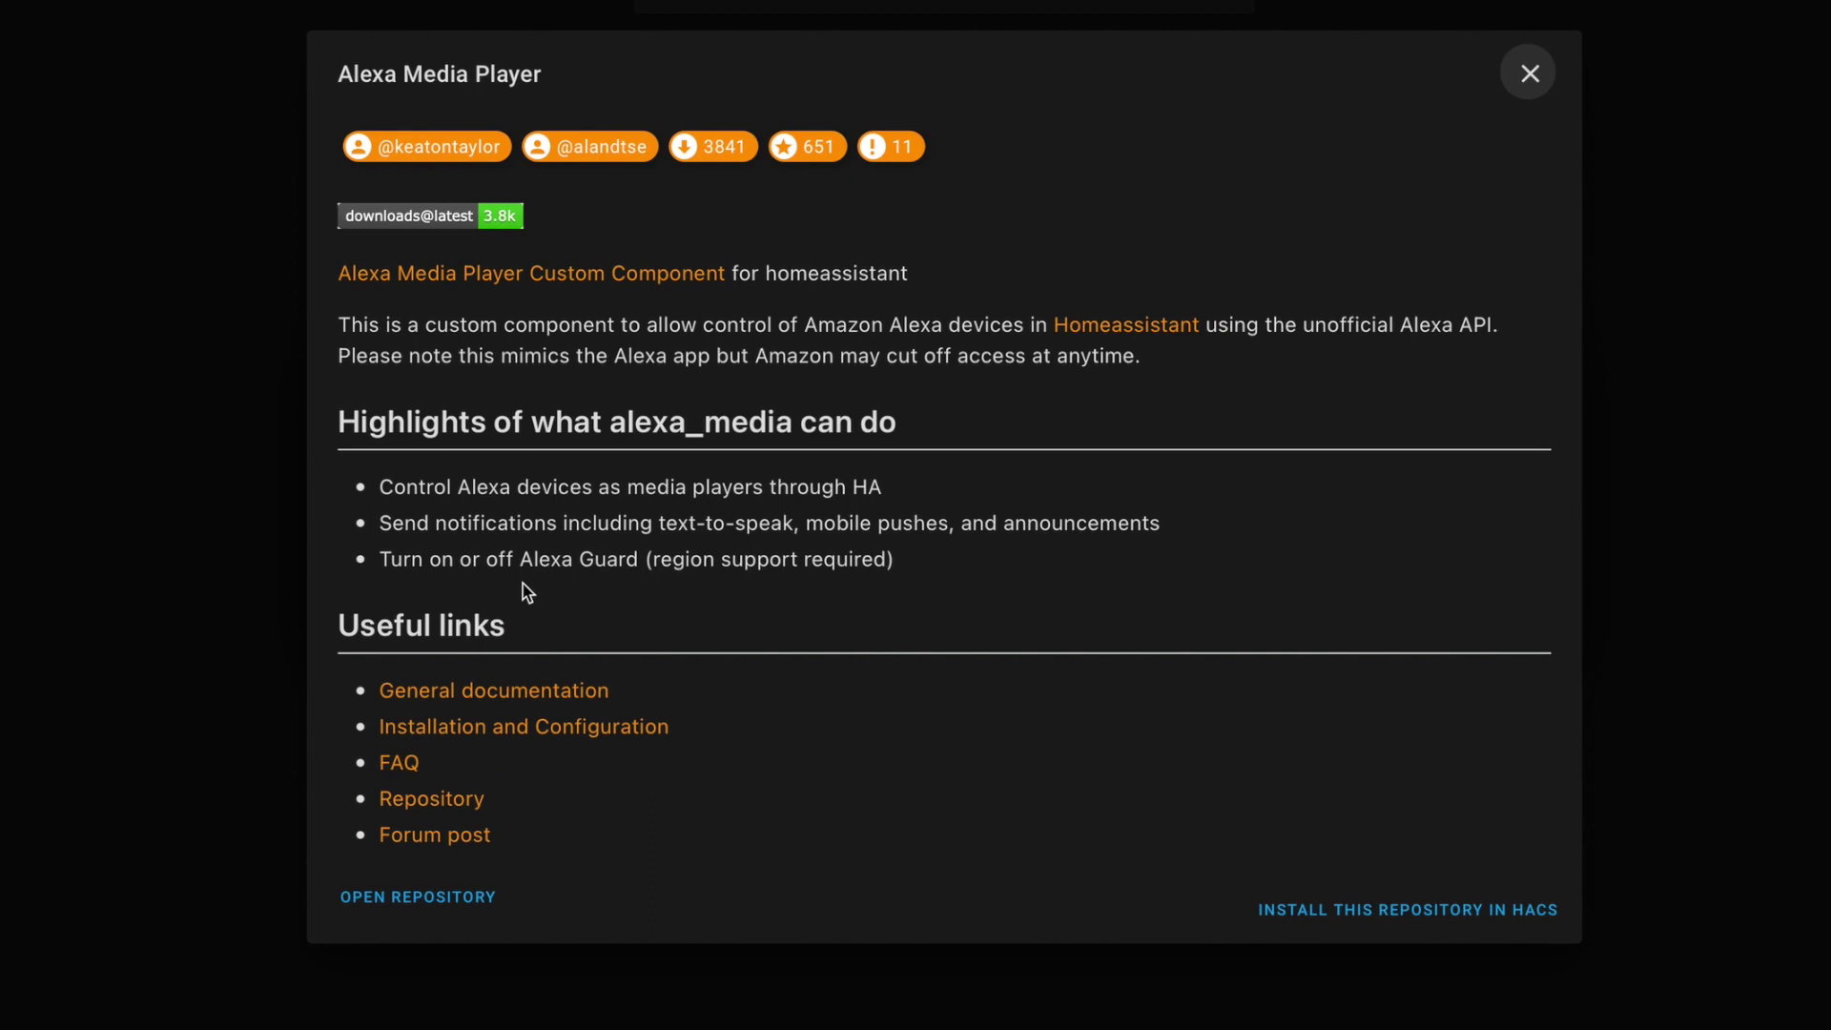
{"action": "left_click", "coordinate": [1349, 914]}
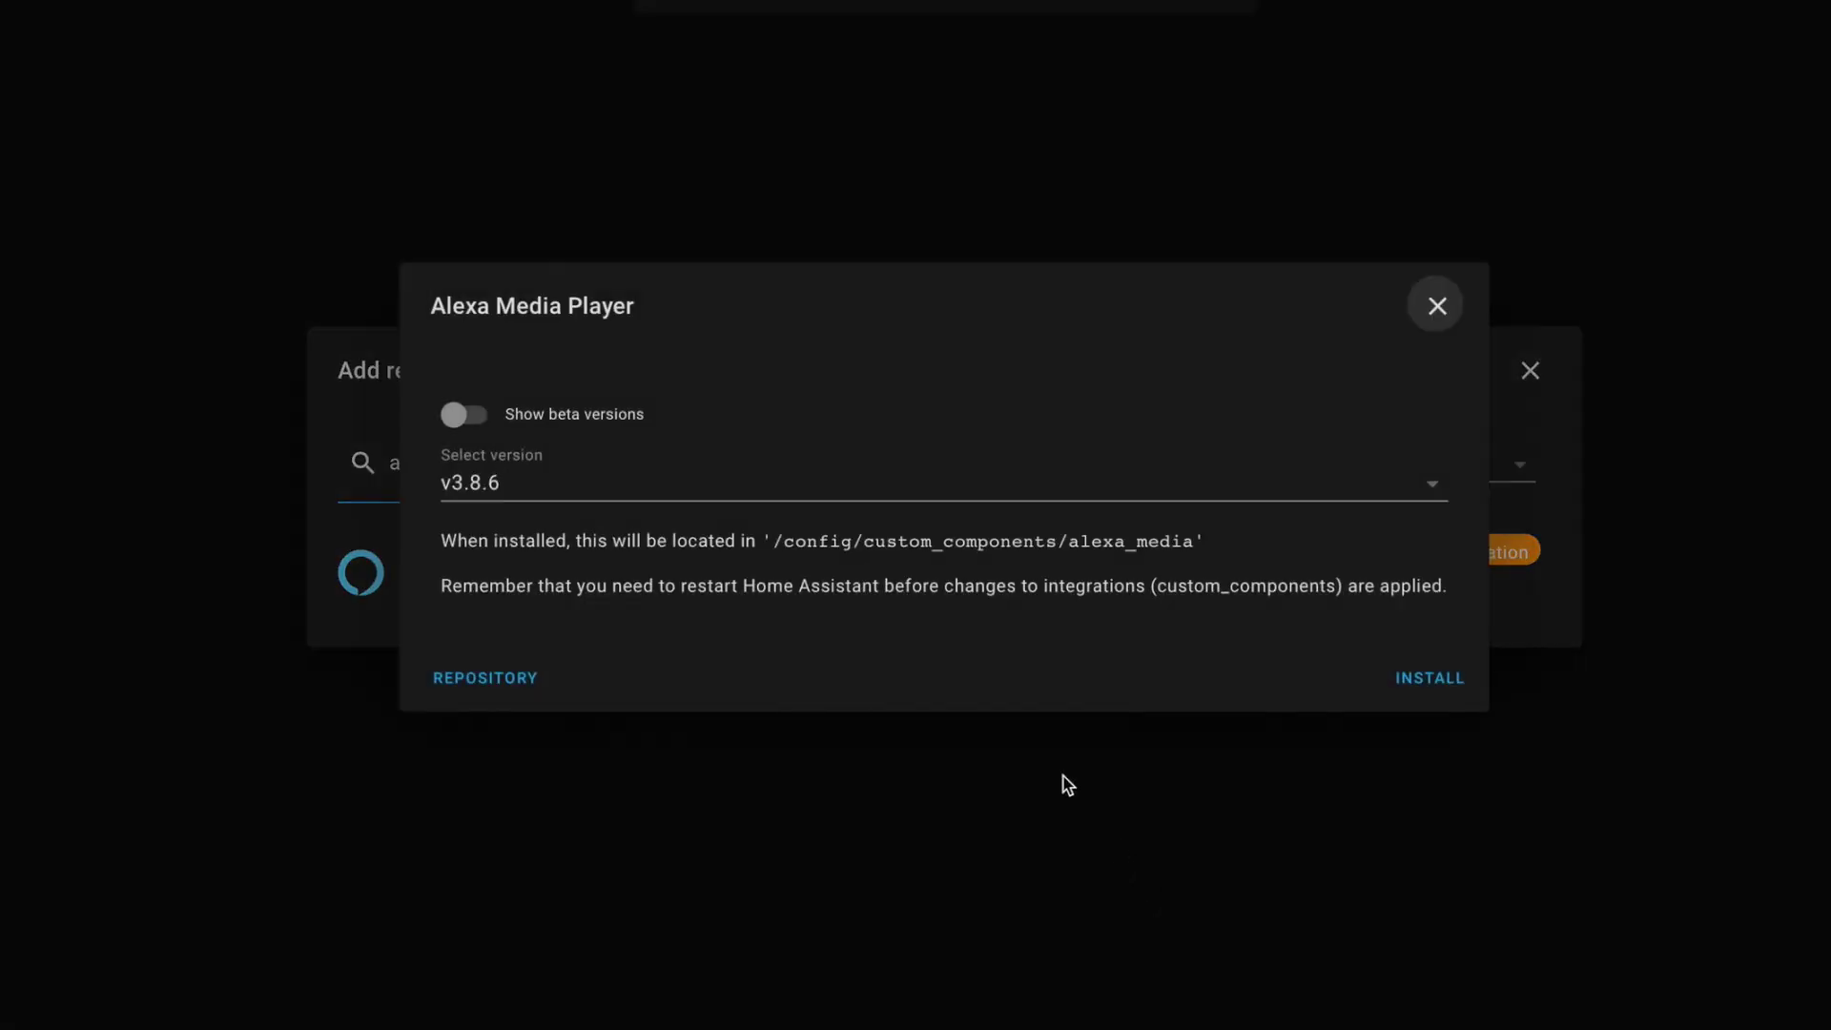
{"action": "left_click", "coordinate": [1453, 685]}
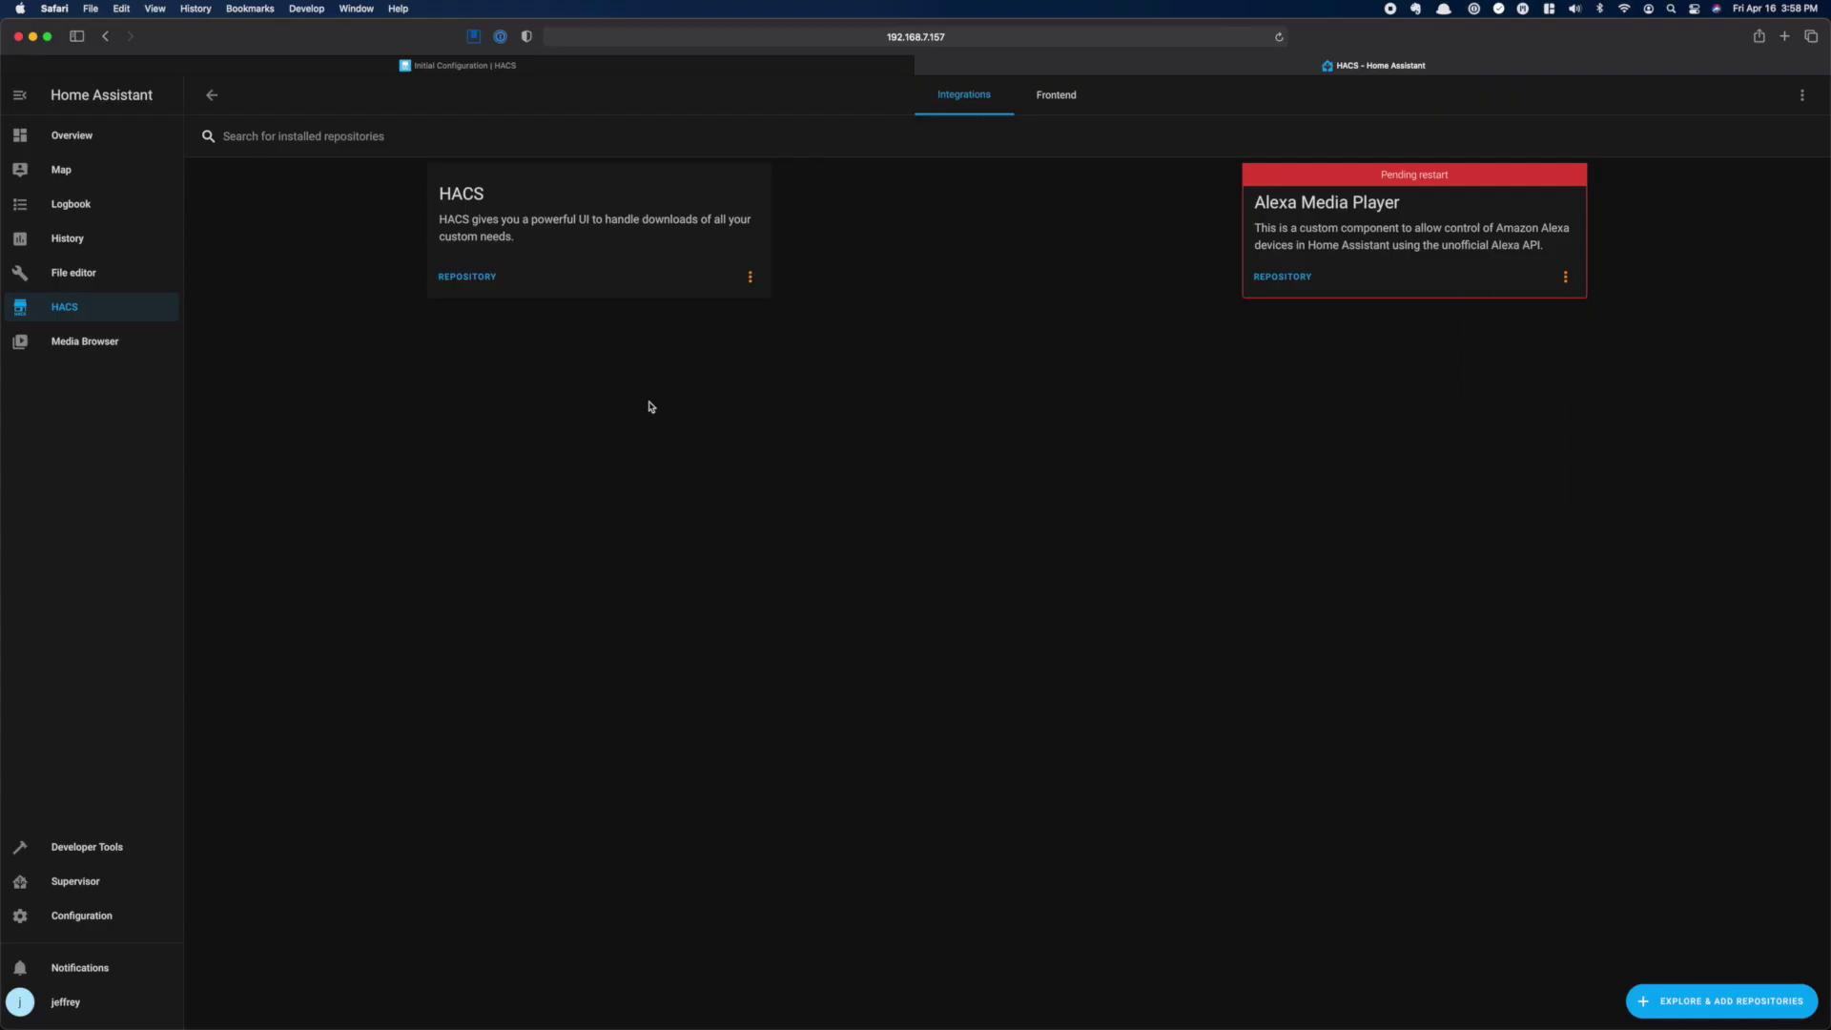
Restart Home Assistant from Configuration > Server Controls and confirm the restart.
{"action": "left_click", "coordinate": [81, 916]}
{"action": "scroll", "coordinate": [970, 604], "scroll_direction": "down", "scroll_amount": 3}
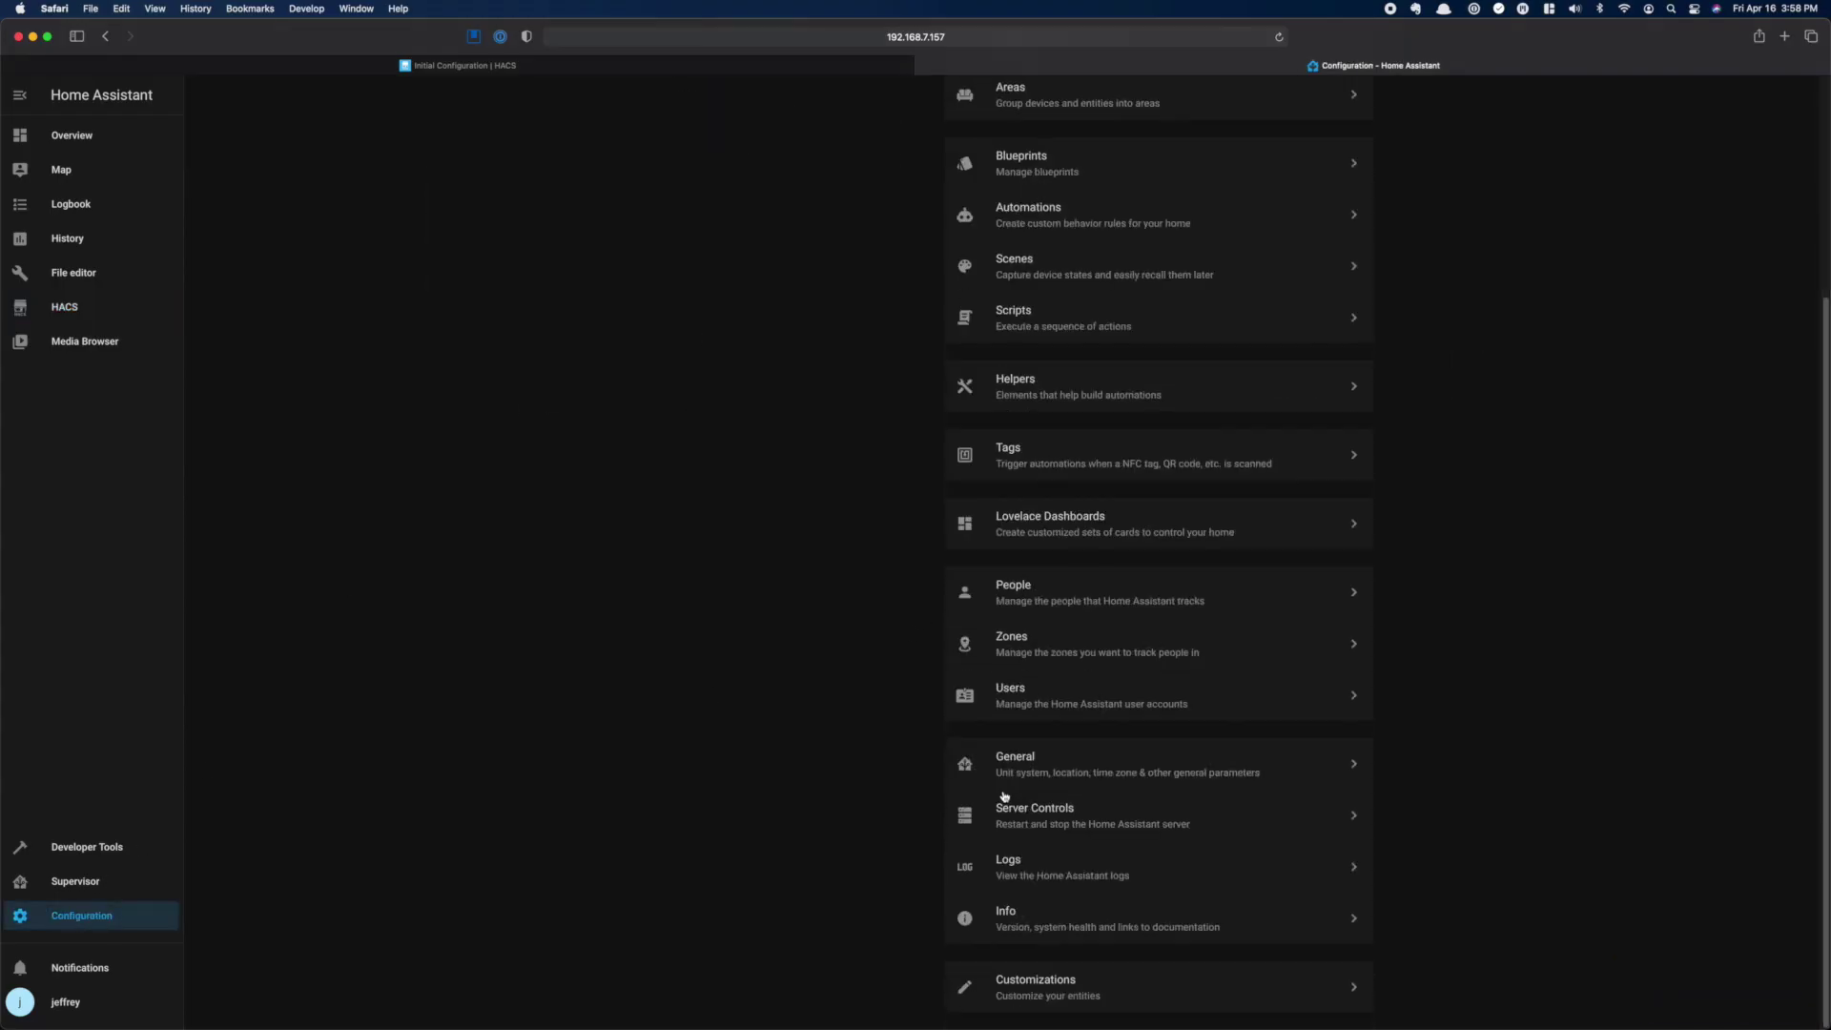
{"action": "left_click", "coordinate": [1048, 820]}
{"action": "left_click", "coordinate": [985, 507]}
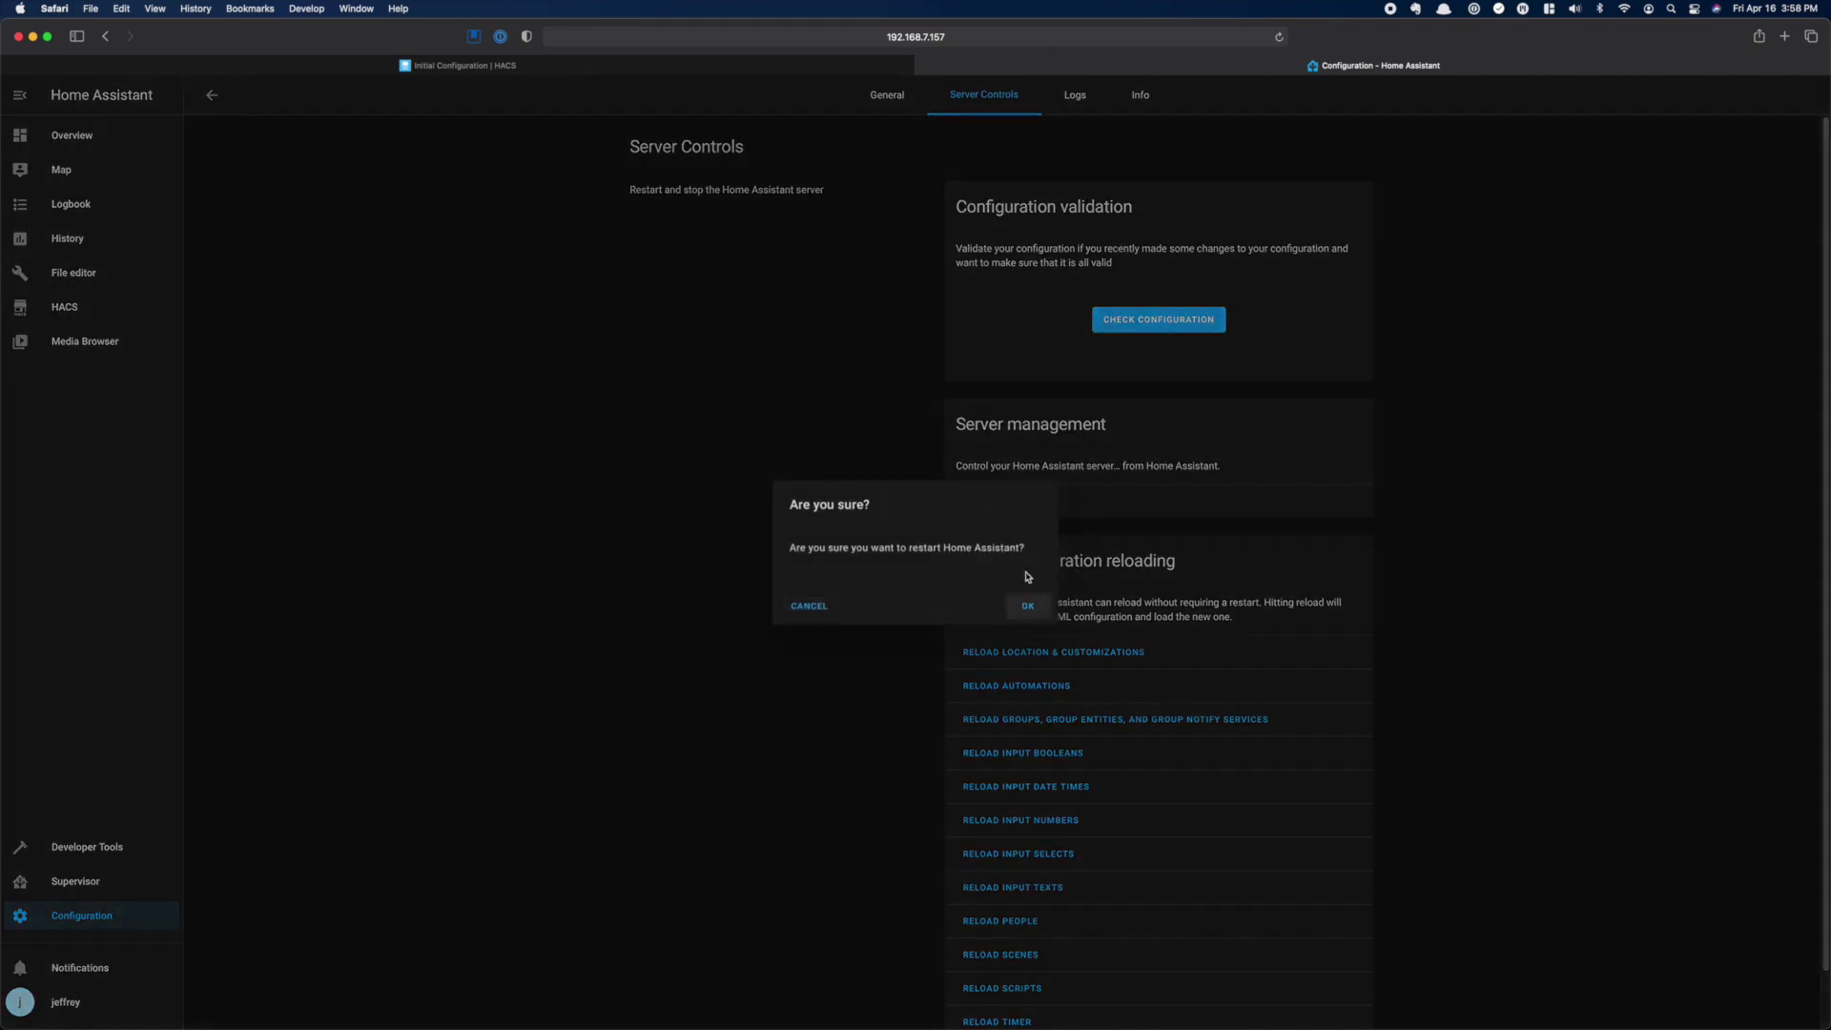
{"action": "left_click", "coordinate": [1027, 605]}
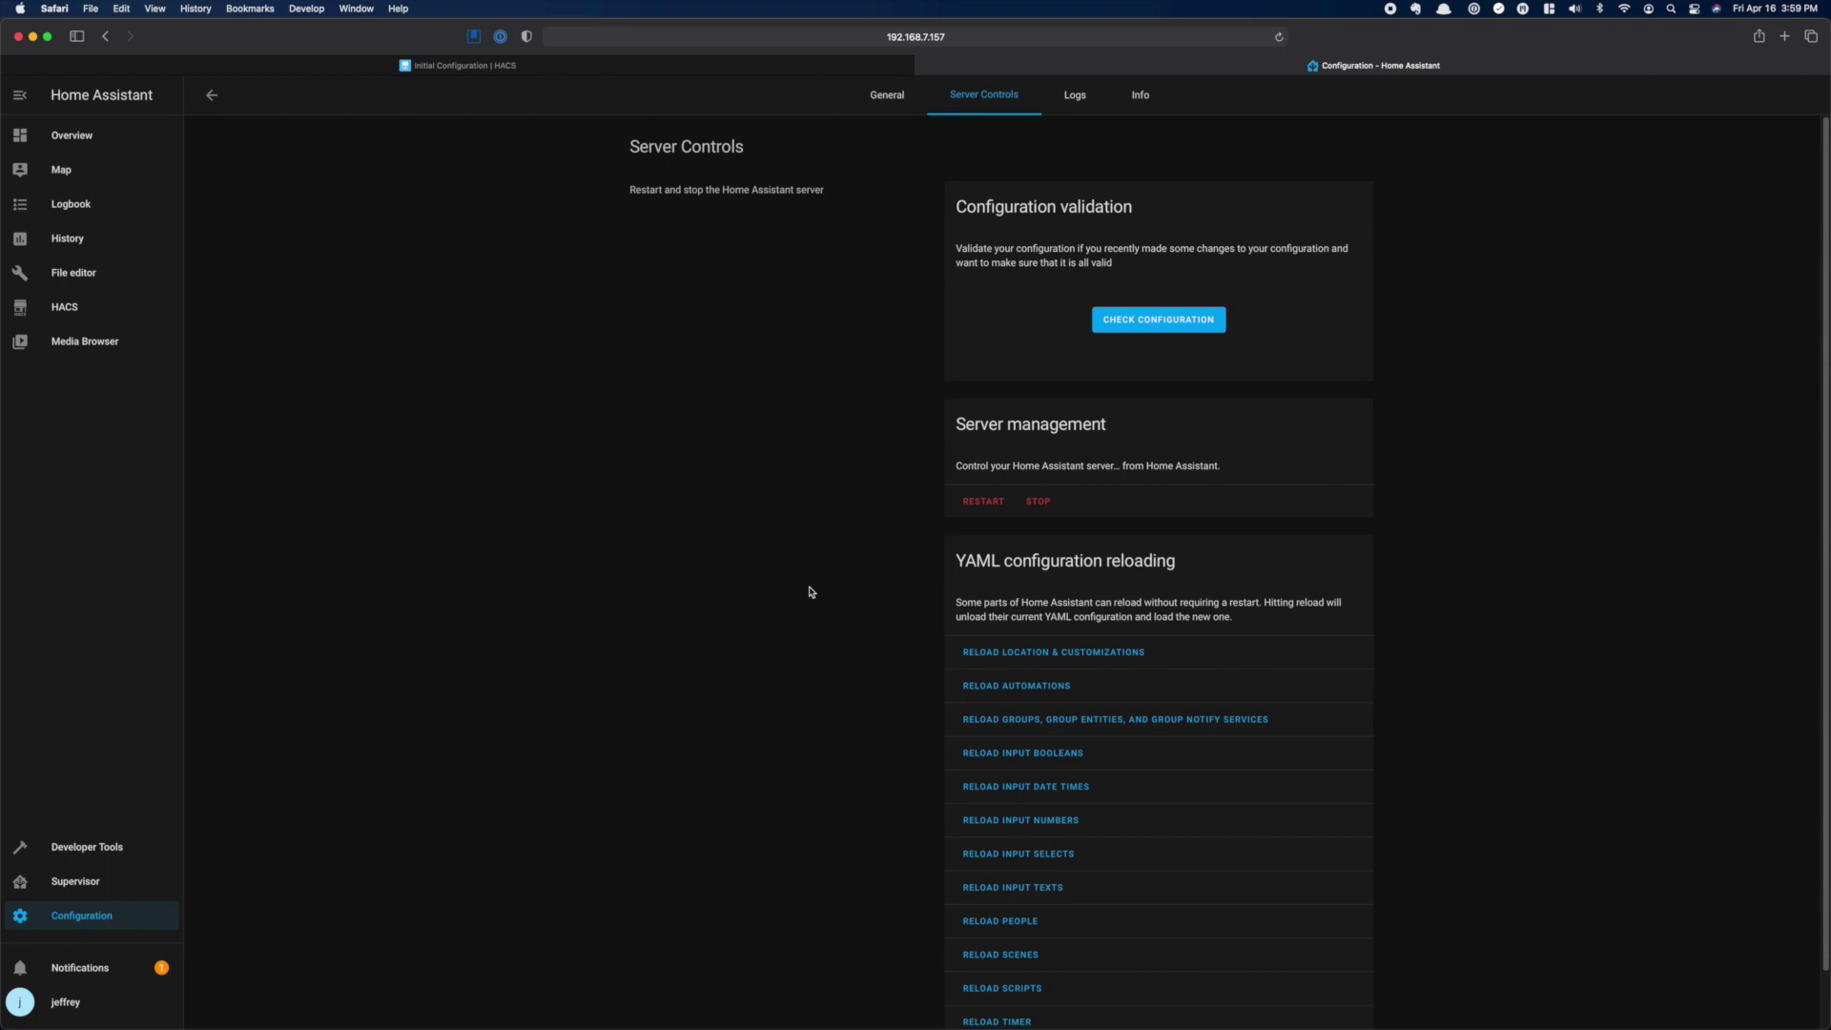
Add the Alexa Media Player integration and submit it with region amazon.com and 60-second scans.
{"action": "left_click", "coordinate": [100, 913]}
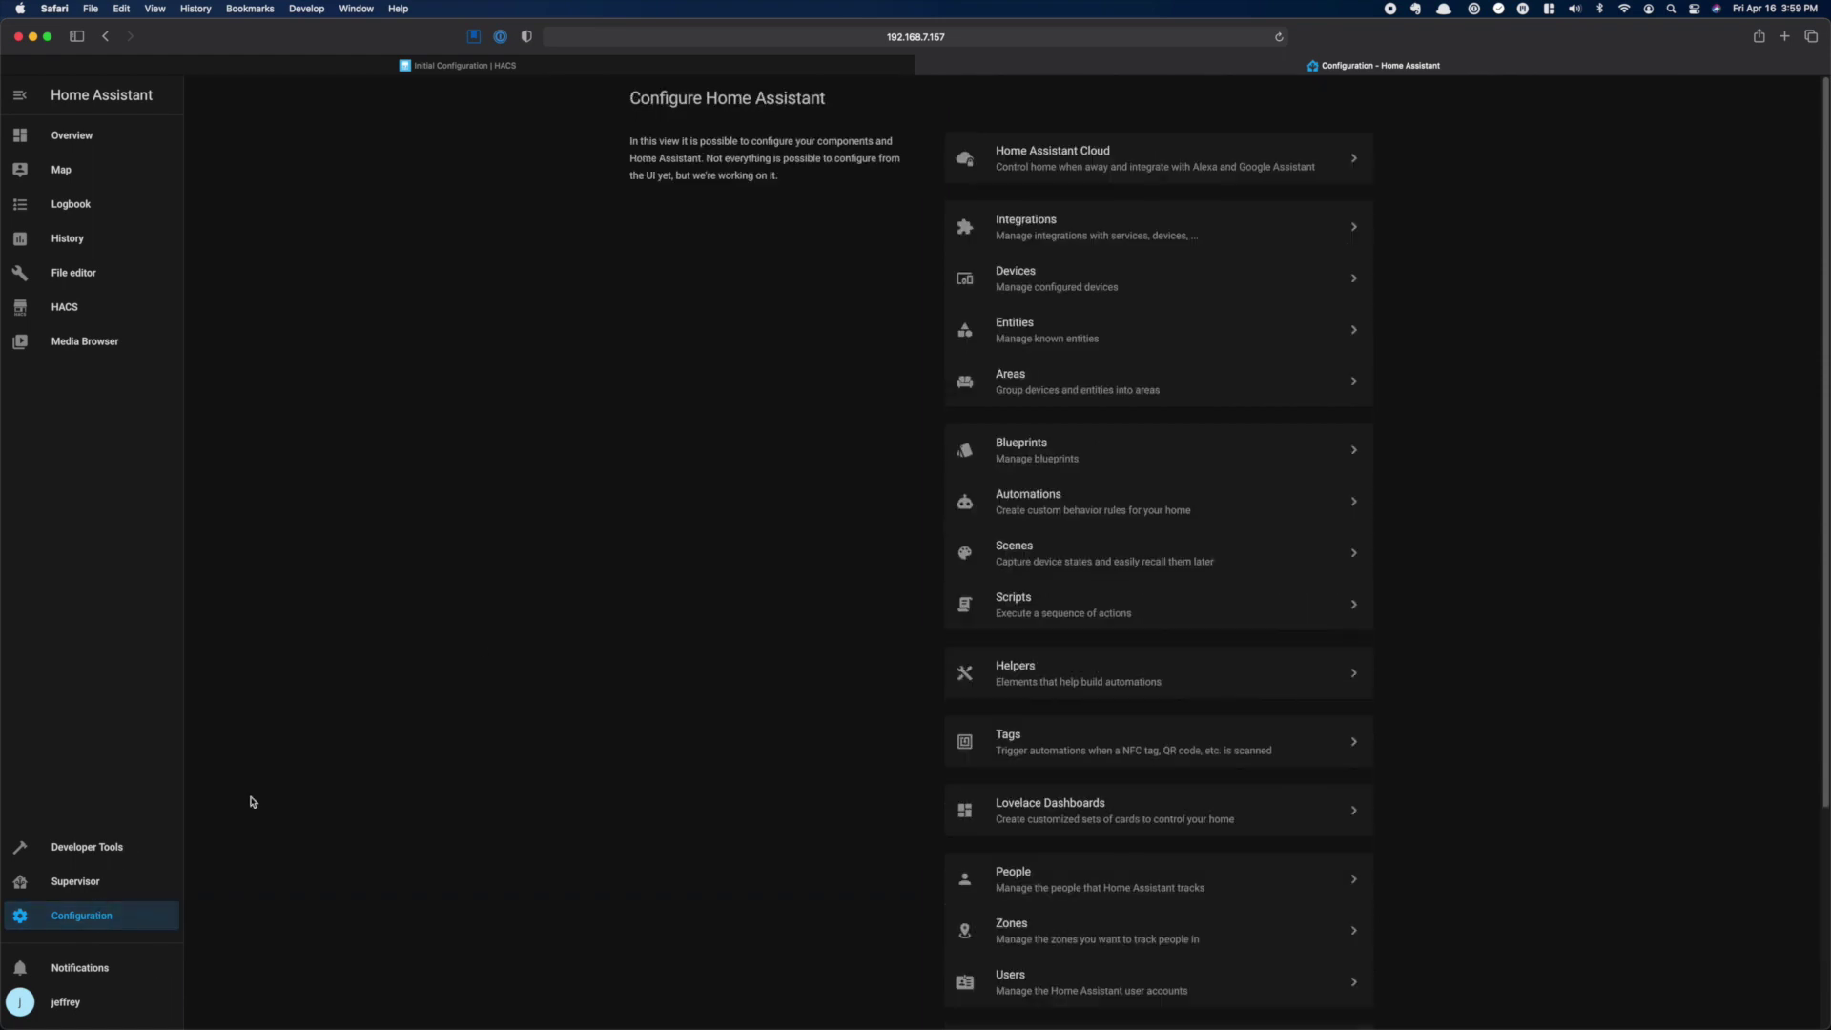
{"action": "left_click", "coordinate": [1050, 238]}
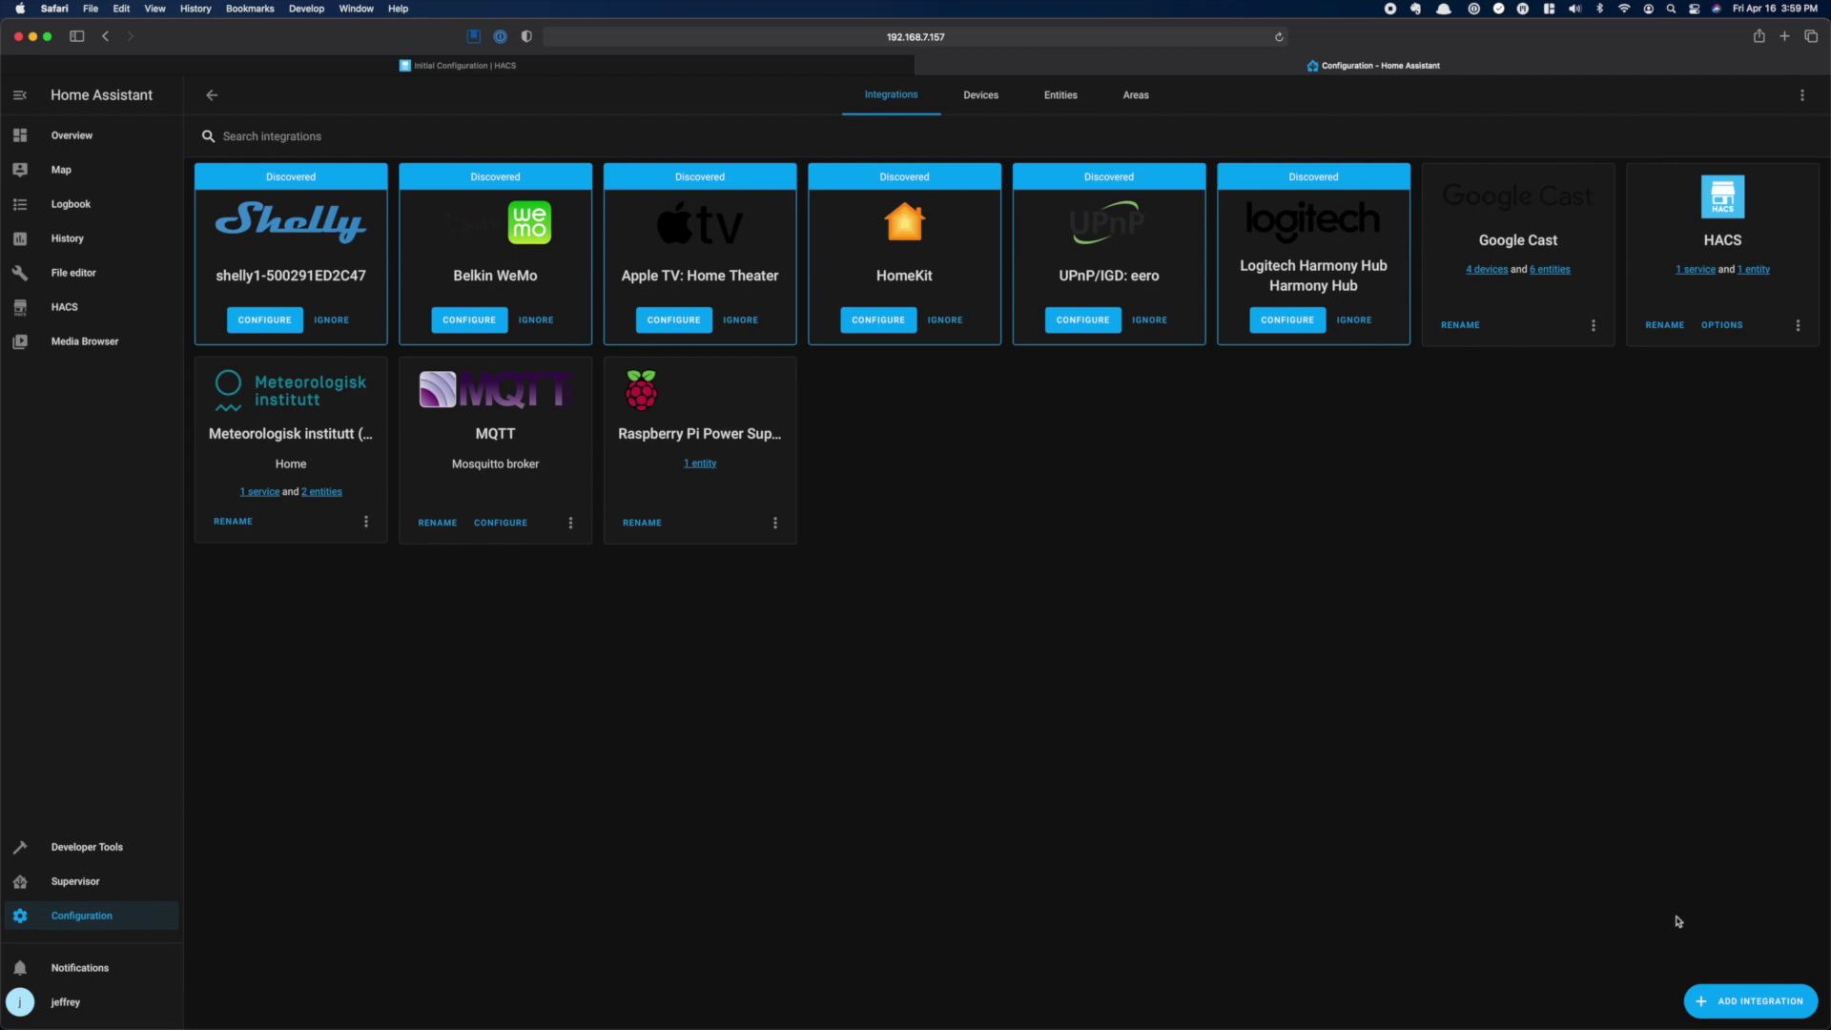
{"action": "left_click", "coordinate": [1763, 1000]}
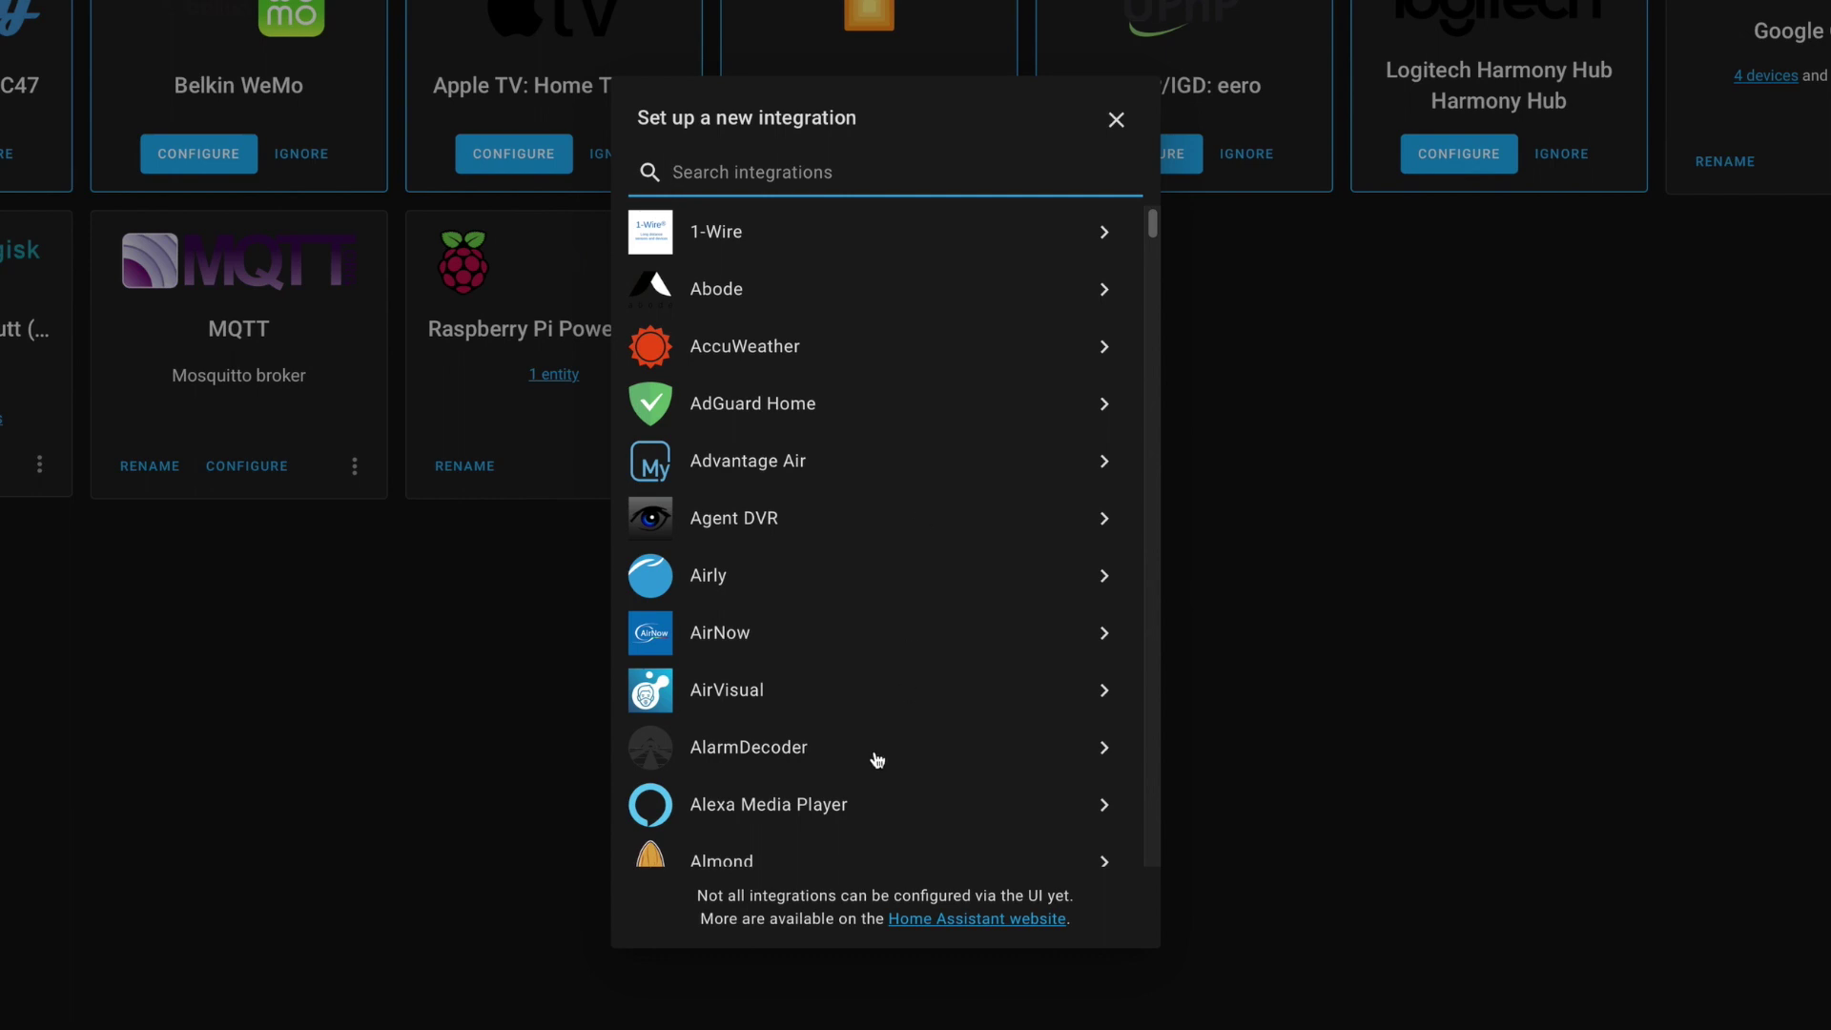
{"action": "left_click", "coordinate": [778, 813]}
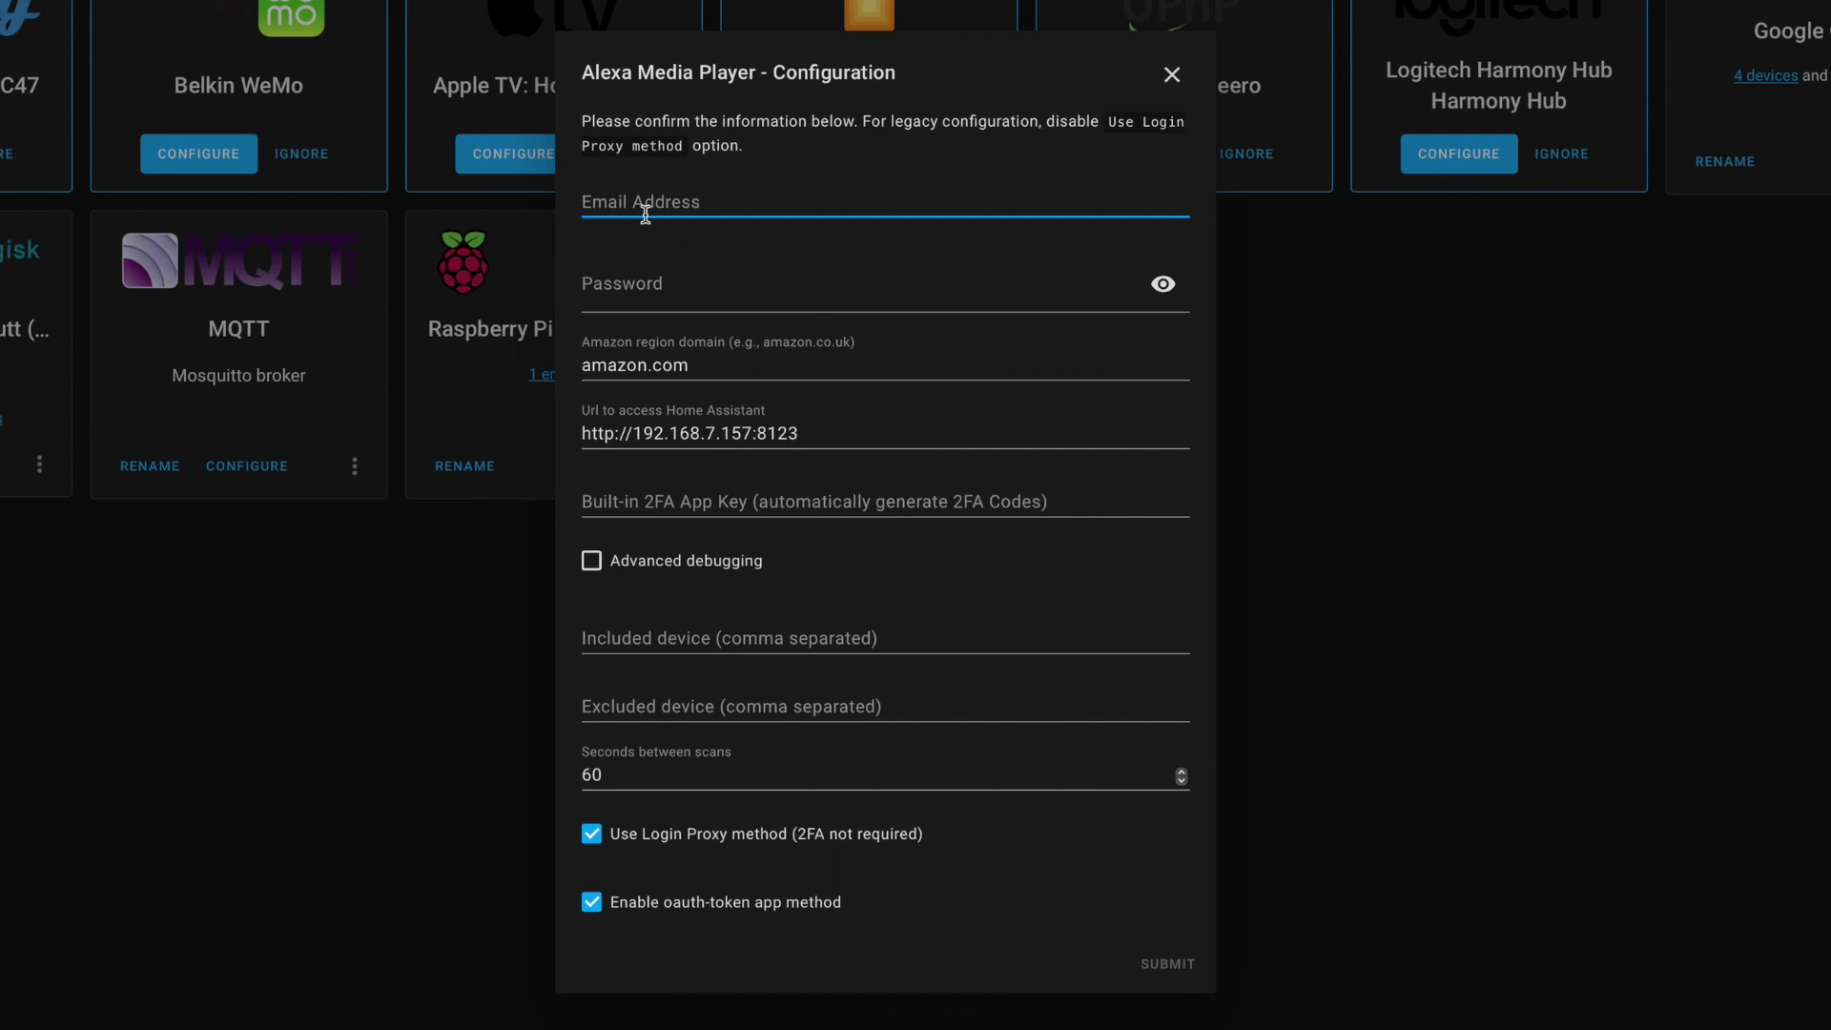
{"action": "left_click", "coordinate": [1163, 961]}
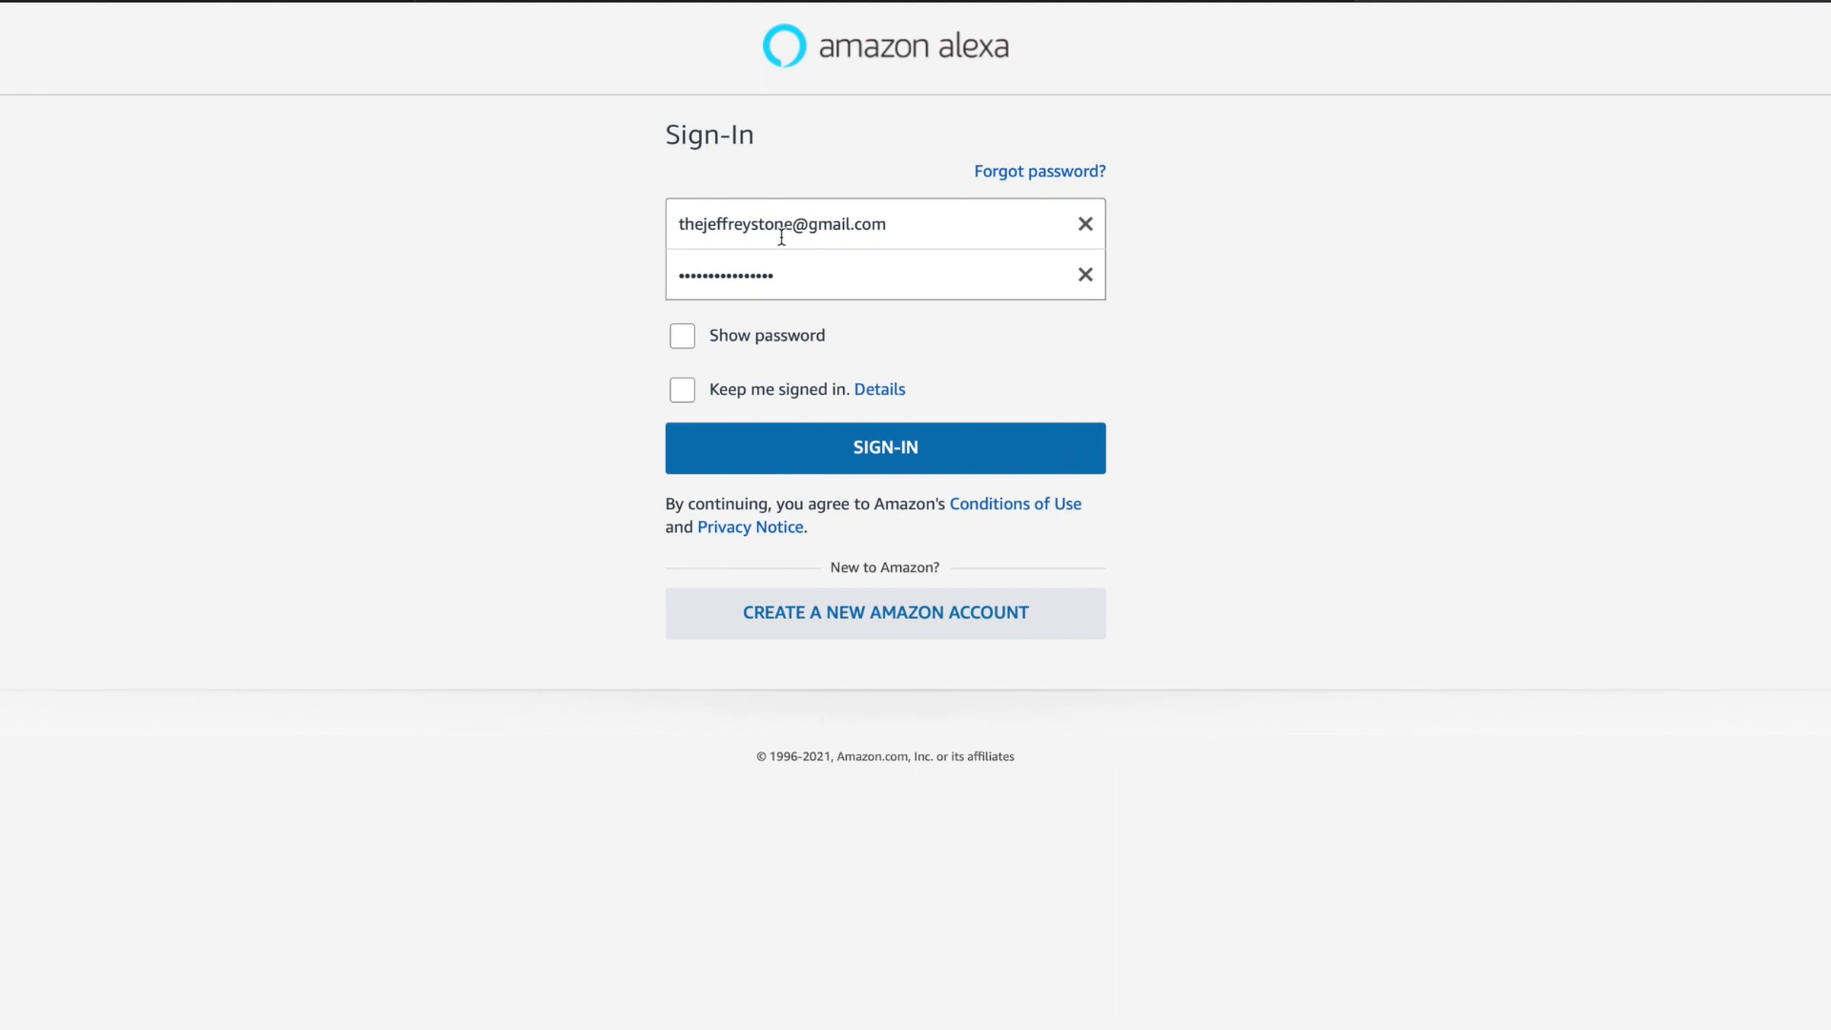
Sign in to the Amazon account so Home Assistant finds the six Echo devices.
{"action": "left_click", "coordinate": [952, 449]}
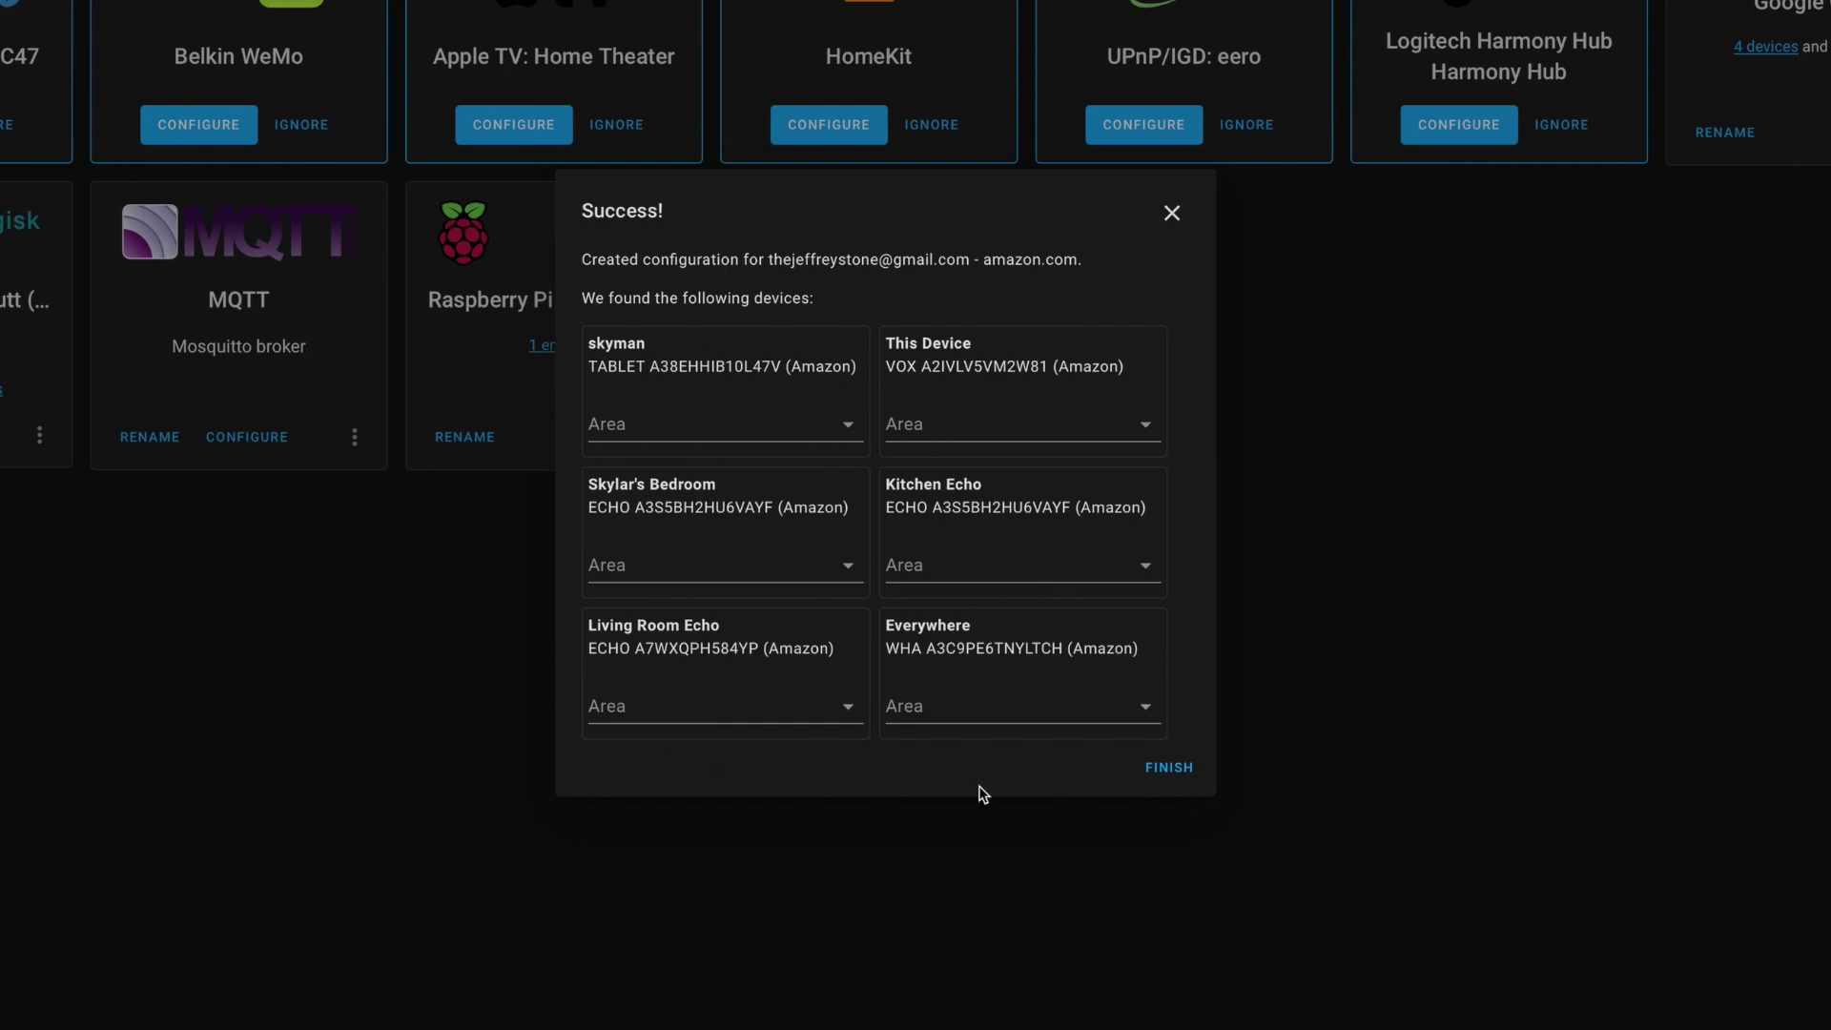
Finish the Success dialog to add the six found Alexa devices.
{"action": "left_click", "coordinate": [1166, 767]}
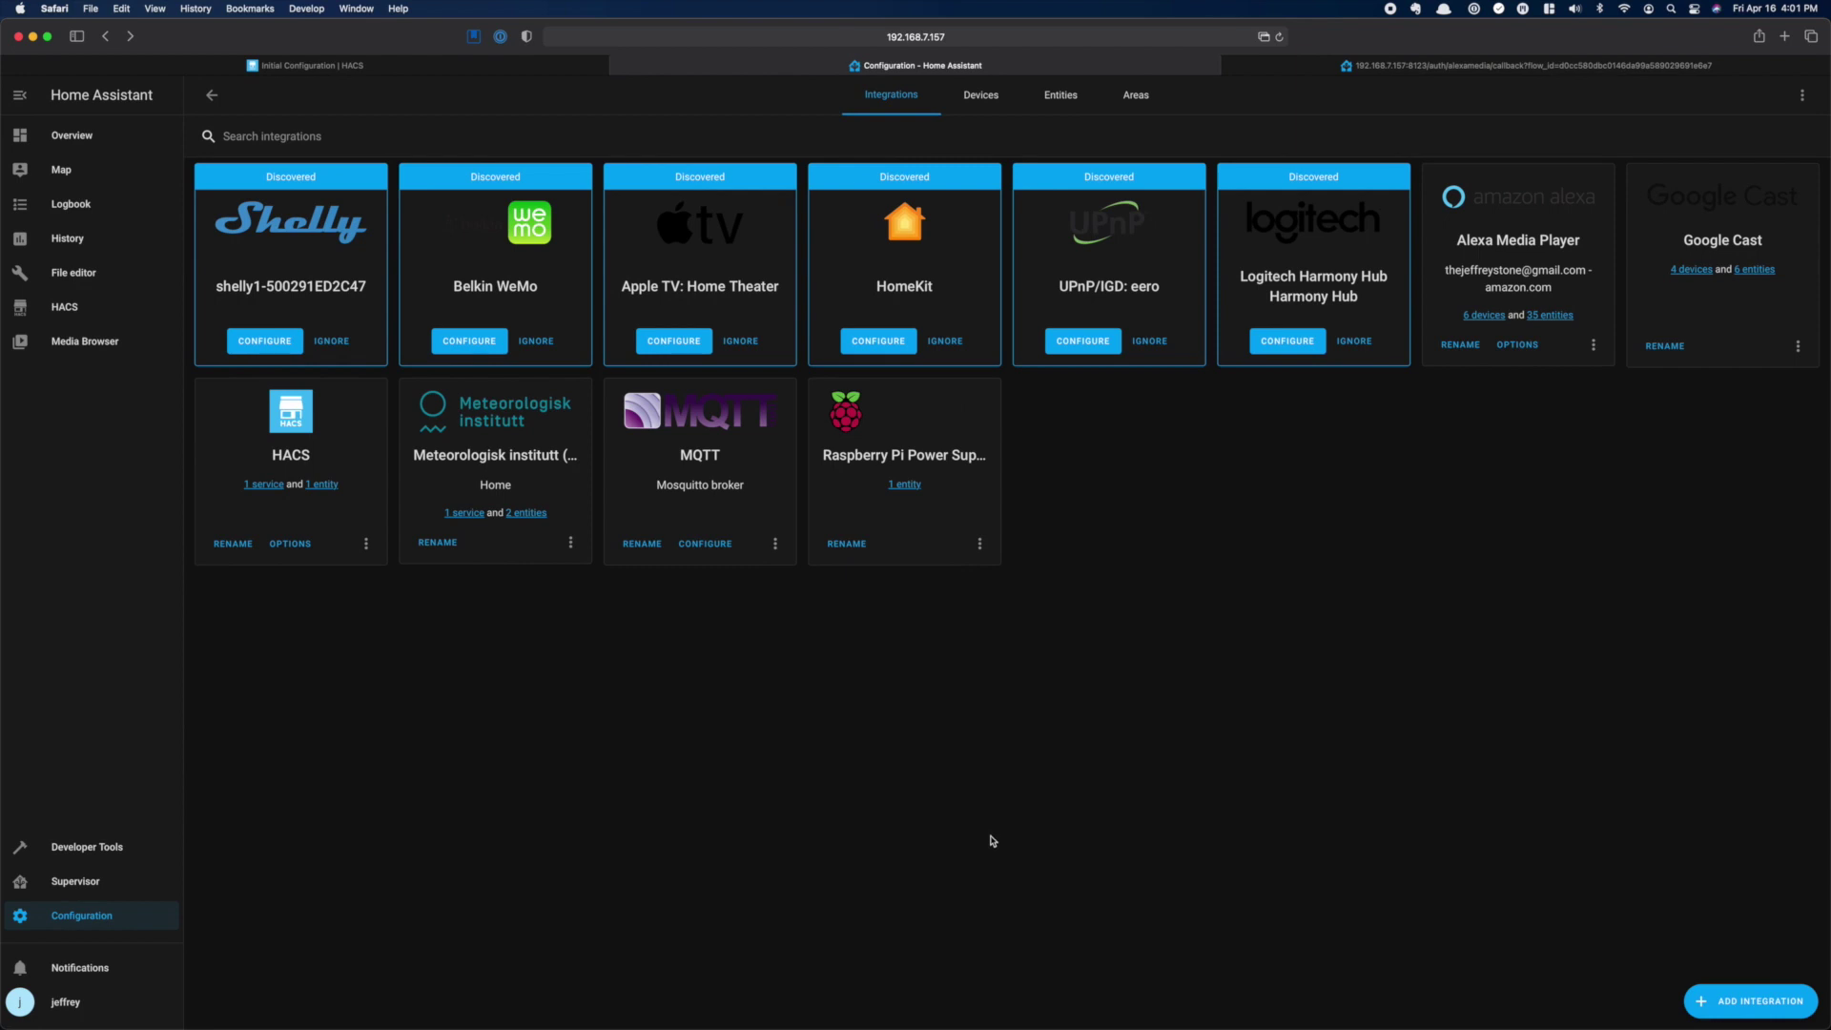